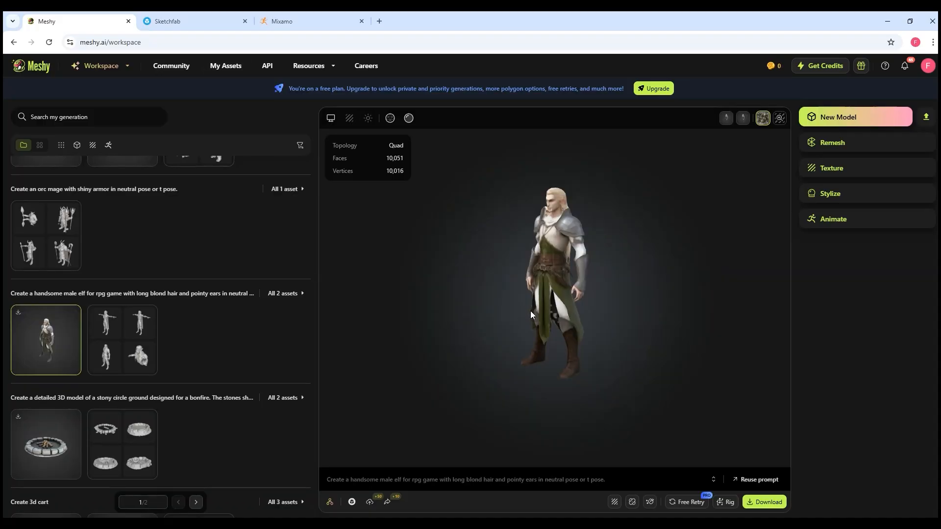
Inspect the male elf model, then open the new model settings and compare the Image to 3D and Text to 3D options.
{"action": "left_click_drag", "start_coordinate": [531, 278], "coordinate": [614, 276]}
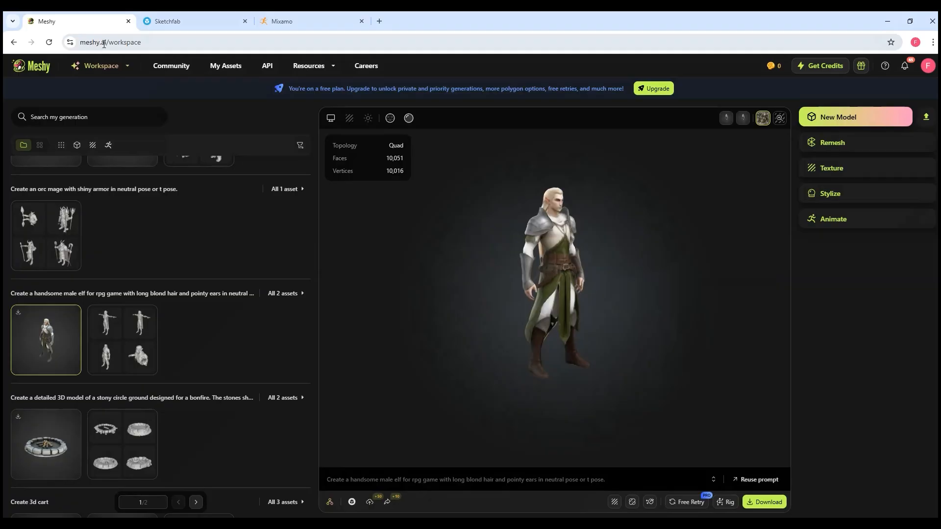
{"action": "left_click_drag", "start_coordinate": [560, 322], "coordinate": [548, 311]}
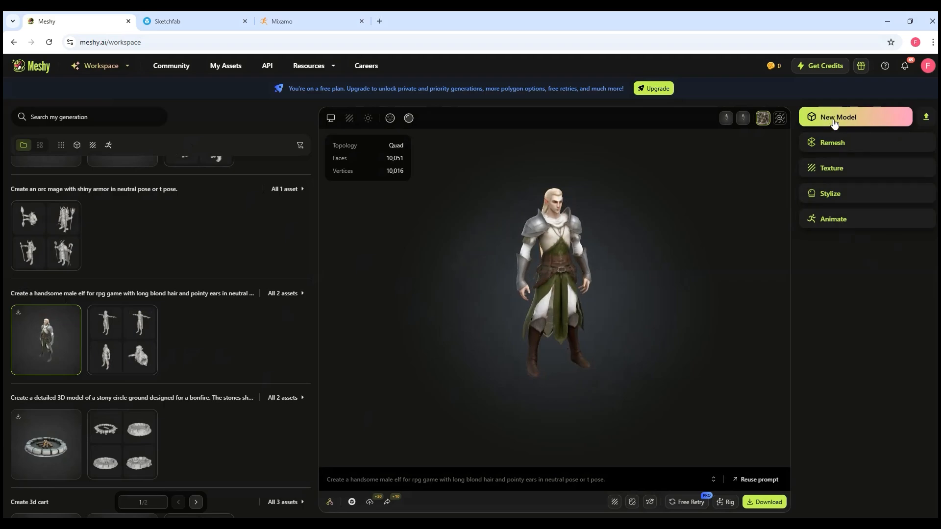
{"action": "left_click", "coordinate": [834, 123]}
{"action": "left_click", "coordinate": [896, 148]}
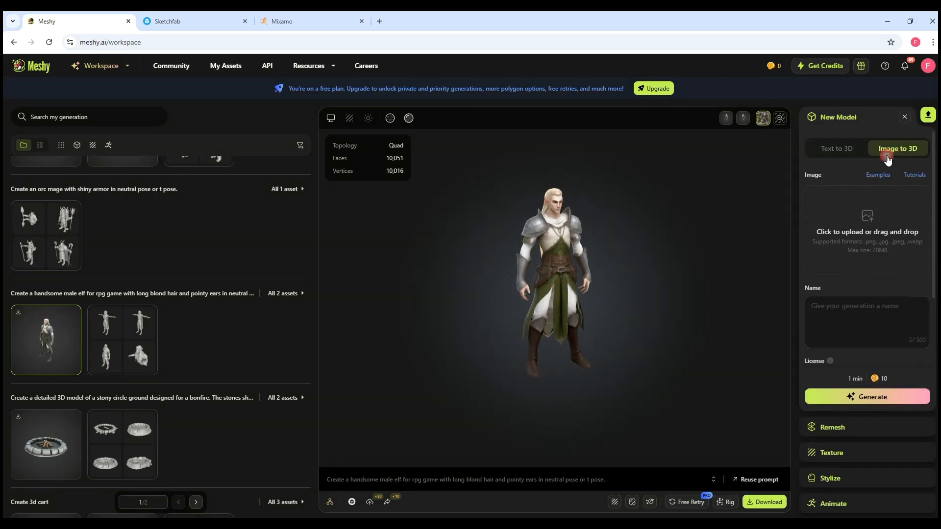
{"action": "left_click", "coordinate": [838, 159]}
{"action": "left_click", "coordinate": [831, 216]}
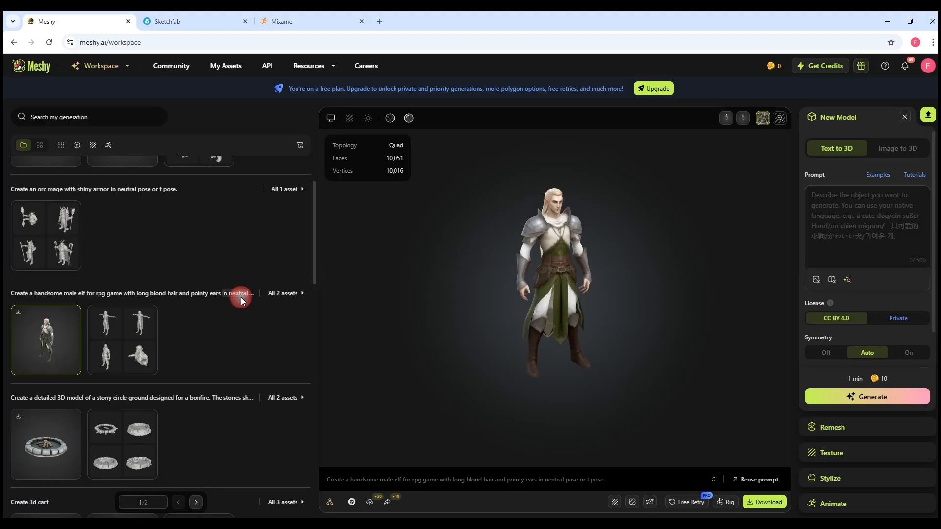
Examine the draft variants of the male elf, selecting the armoured one, and view the orc mage drafts.
{"action": "left_click_drag", "start_coordinate": [583, 287], "coordinate": [587, 287]}
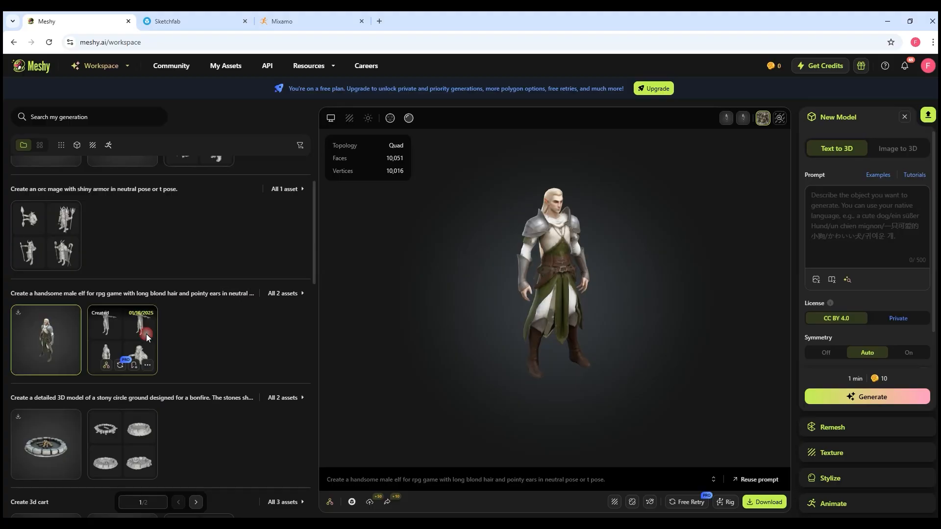
{"action": "left_click", "coordinate": [128, 341]}
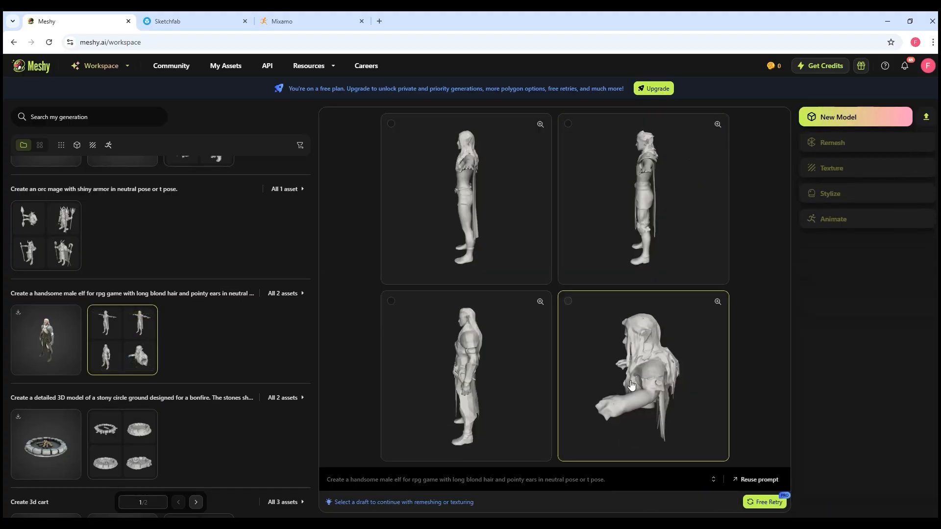
{"action": "left_click", "coordinate": [500, 353]}
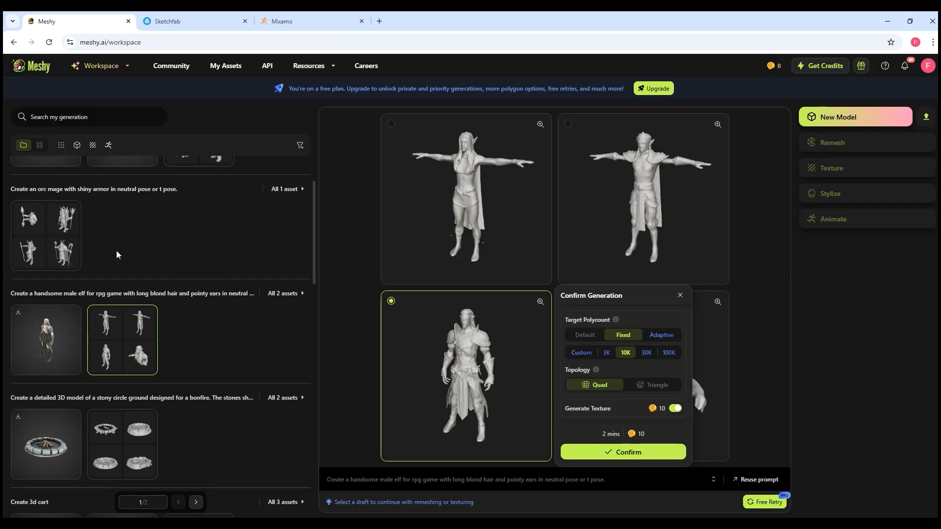
{"action": "left_click", "coordinate": [60, 232]}
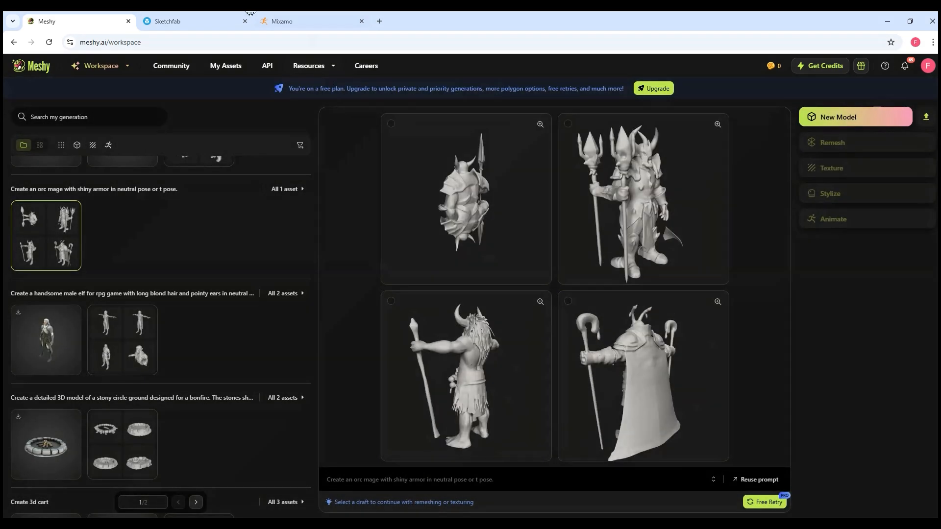
Switch to Mixamo and apply the Taunt animation to the horned orc warrior character.
{"action": "left_click", "coordinate": [310, 19]}
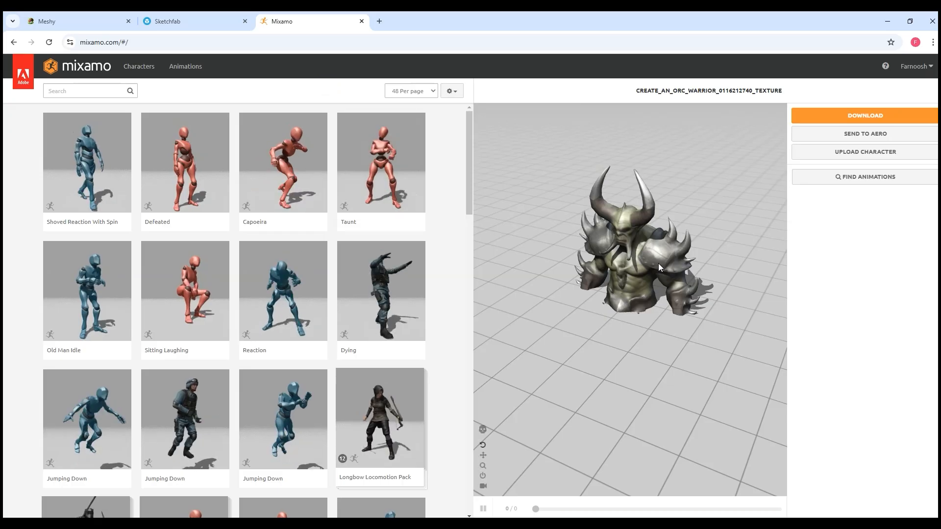
{"action": "left_click", "coordinate": [381, 166]}
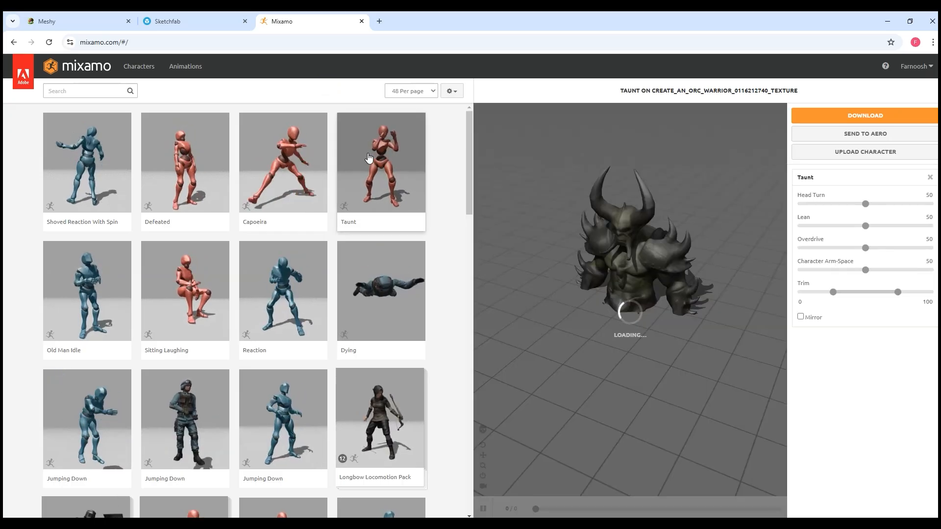
{"action": "left_click_drag", "start_coordinate": [660, 260], "coordinate": [635, 216]}
Switch to Meshy and inspect both textured orc warrior models from the front.
{"action": "left_click", "coordinate": [69, 21]}
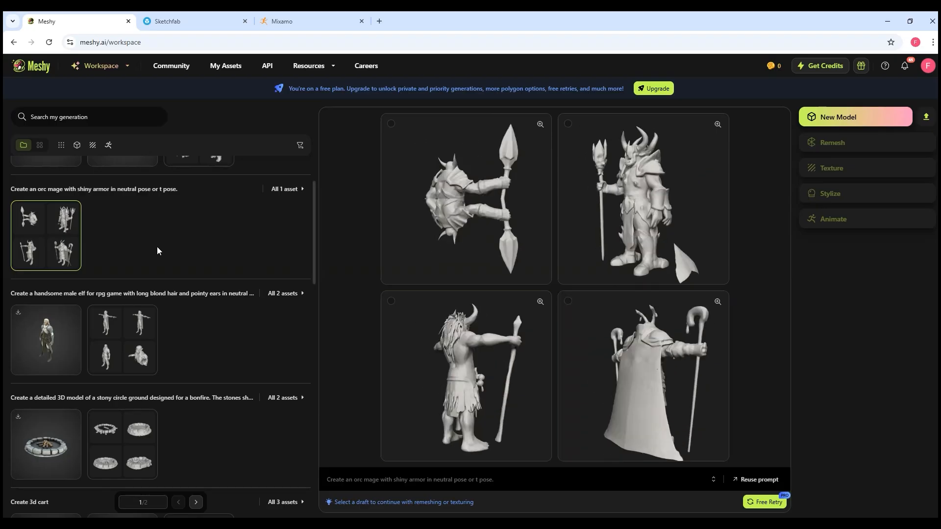
{"action": "scroll", "coordinate": [122, 253], "scroll_direction": "up", "scroll_amount": 2}
{"action": "left_click", "coordinate": [46, 216]}
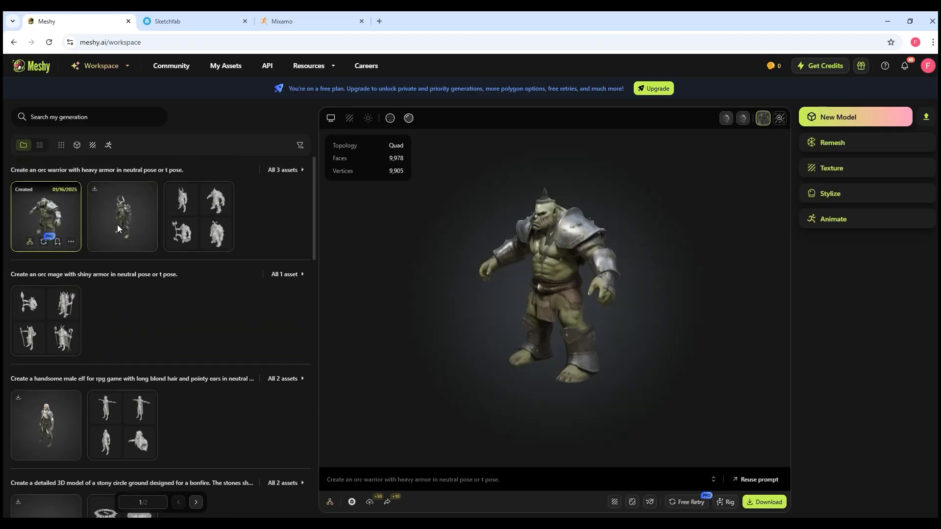
{"action": "left_click_drag", "start_coordinate": [584, 273], "coordinate": [637, 277]}
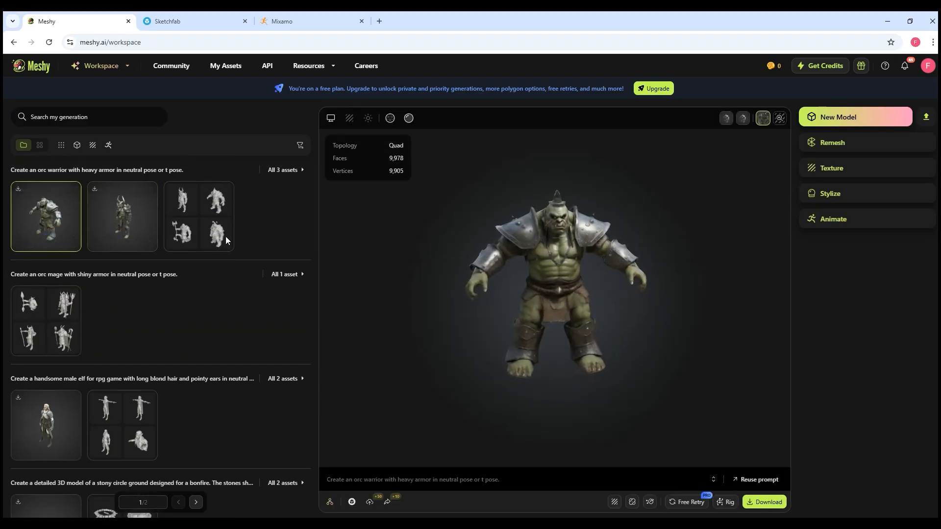
{"action": "left_click", "coordinate": [122, 212]}
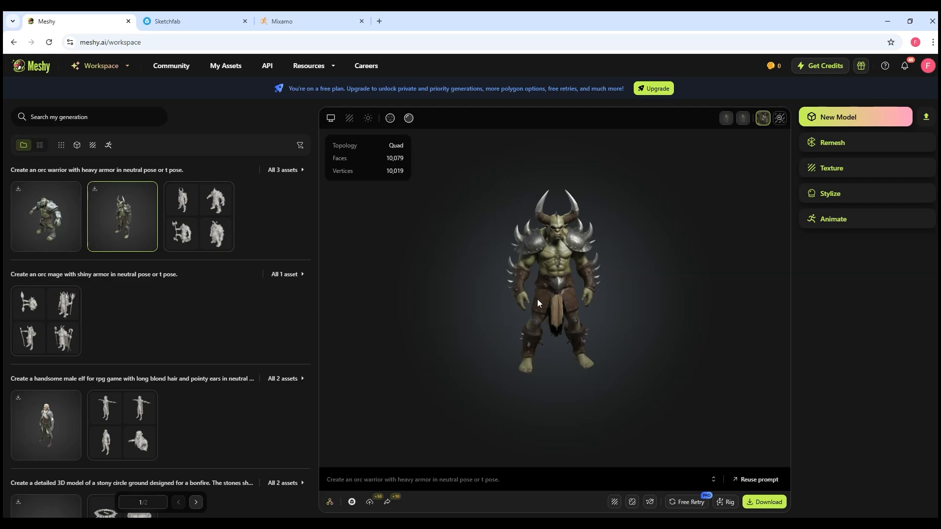
{"action": "left_click_drag", "start_coordinate": [599, 285], "coordinate": [591, 290]}
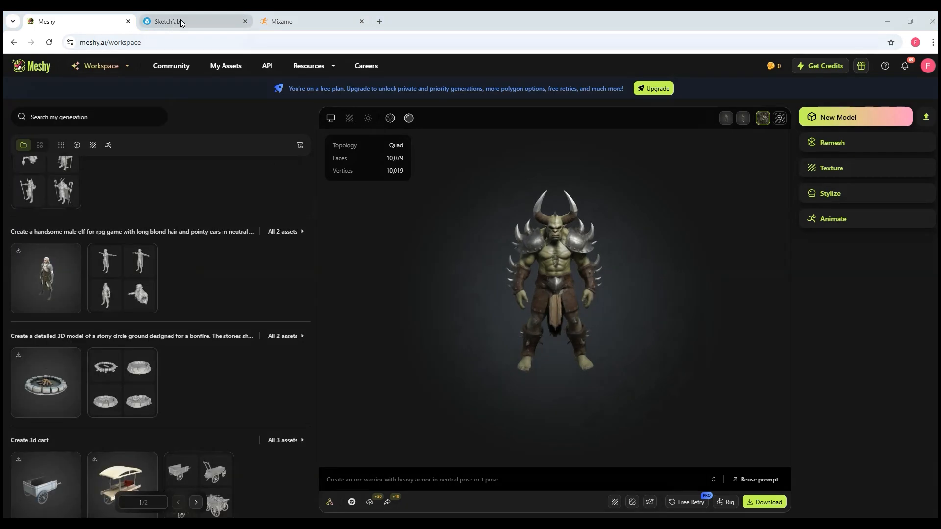
Switch to Sketchfab and filter the downloadable models to the Characters & Creatures category.
{"action": "left_click", "coordinate": [180, 21]}
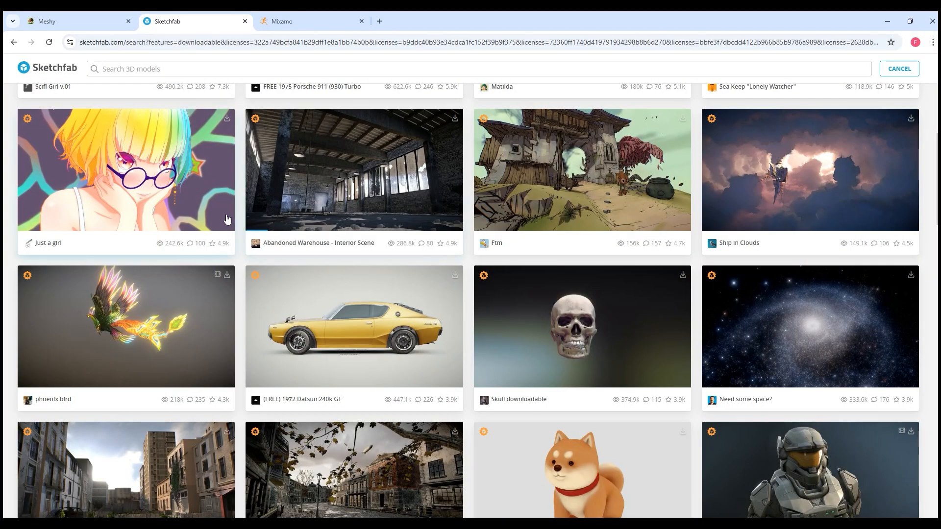
{"action": "scroll", "coordinate": [81, 152], "scroll_direction": "up", "scroll_amount": 4}
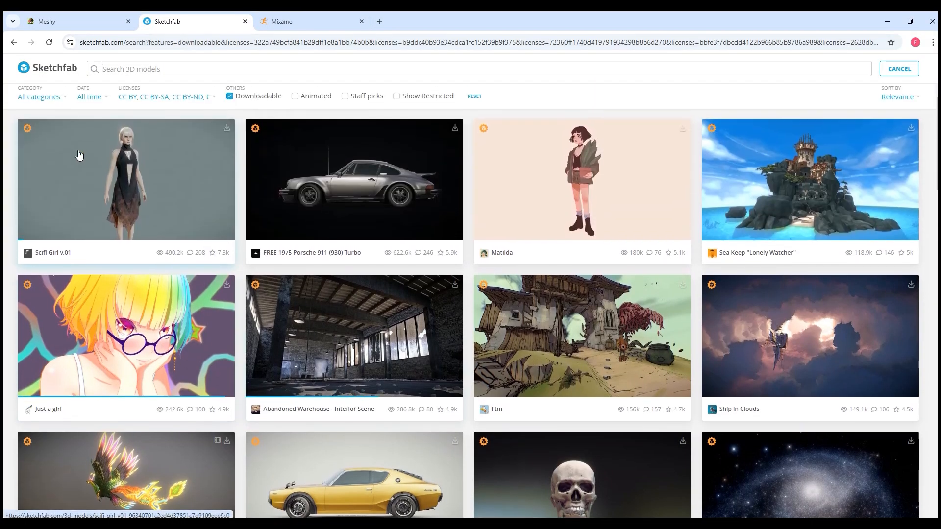
{"action": "scroll", "coordinate": [51, 116], "scroll_direction": "down", "scroll_amount": 1}
{"action": "scroll", "coordinate": [44, 123], "scroll_direction": "up", "scroll_amount": 1}
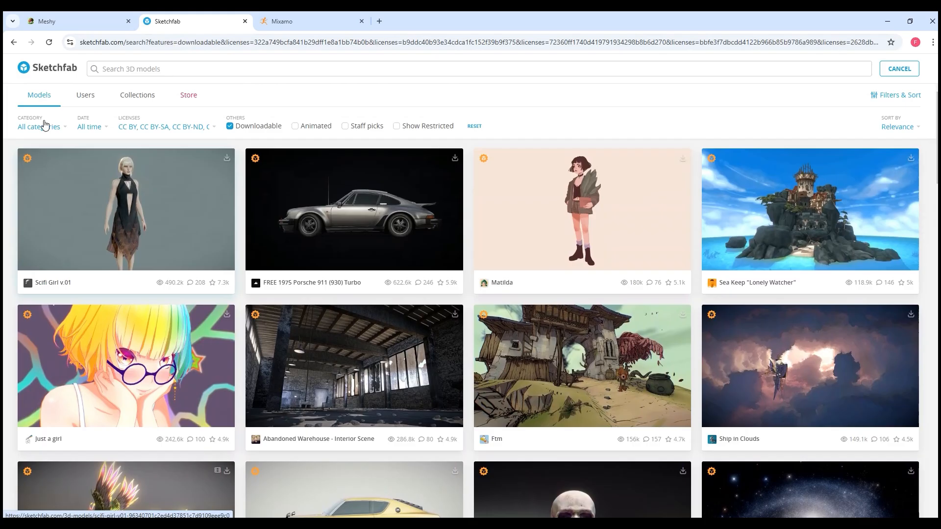
{"action": "left_click", "coordinate": [58, 128]}
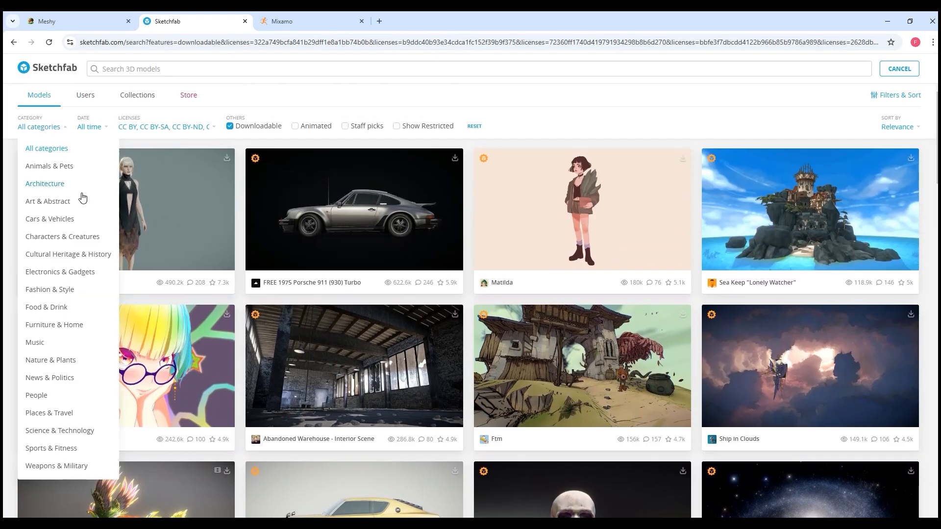
{"action": "left_click", "coordinate": [62, 237]}
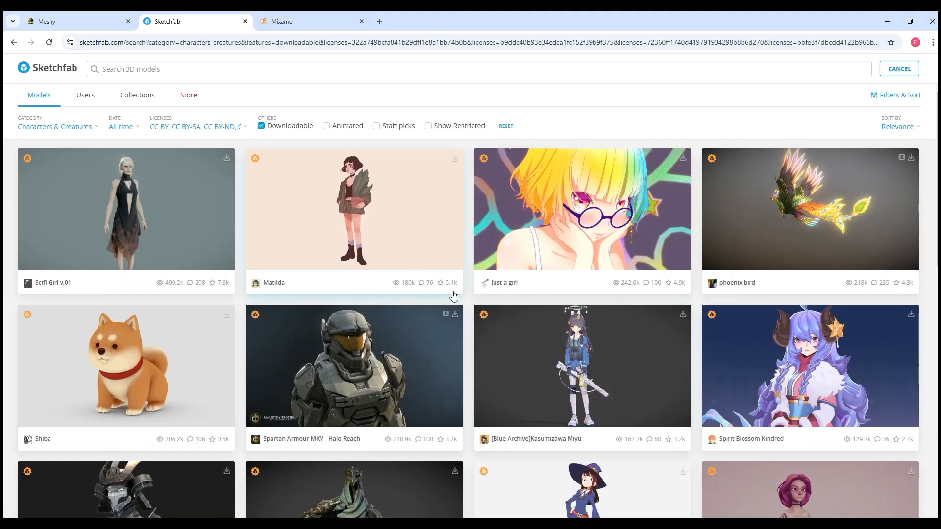
Browse the downloadable Characters & Creatures models and examine which characters are available.
{"action": "scroll", "coordinate": [414, 266], "scroll_direction": "down", "scroll_amount": 3}
{"action": "scroll", "coordinate": [348, 161], "scroll_direction": "up", "scroll_amount": 3}
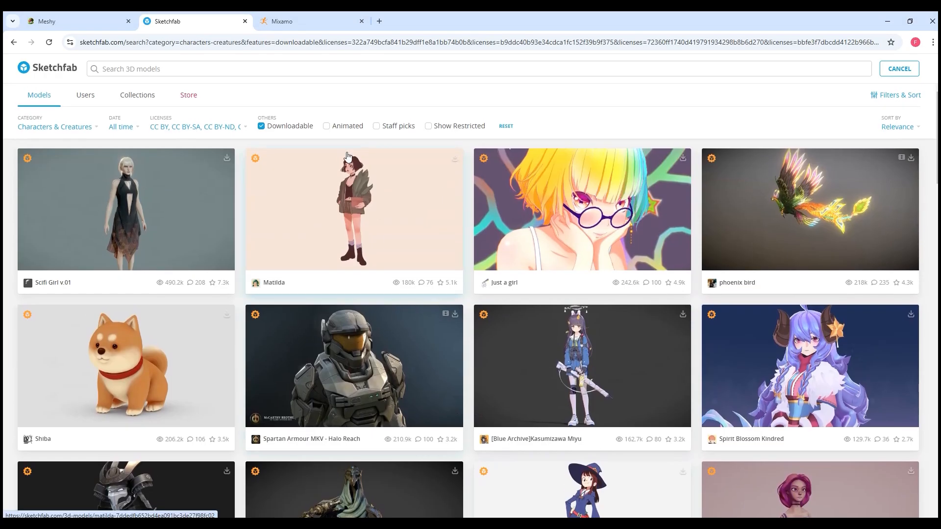
{"action": "scroll", "coordinate": [384, 280], "scroll_direction": "down", "scroll_amount": 5}
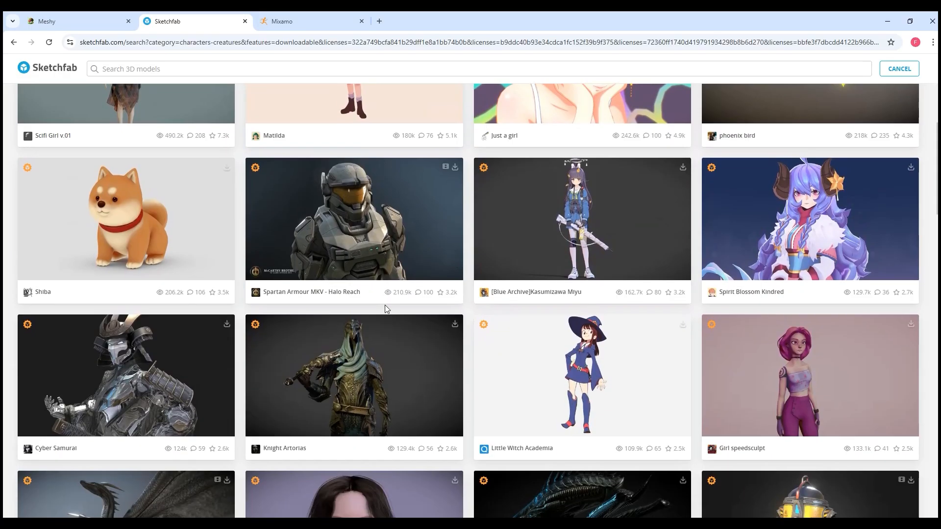
{"action": "scroll", "coordinate": [515, 361], "scroll_direction": "down", "scroll_amount": 13}
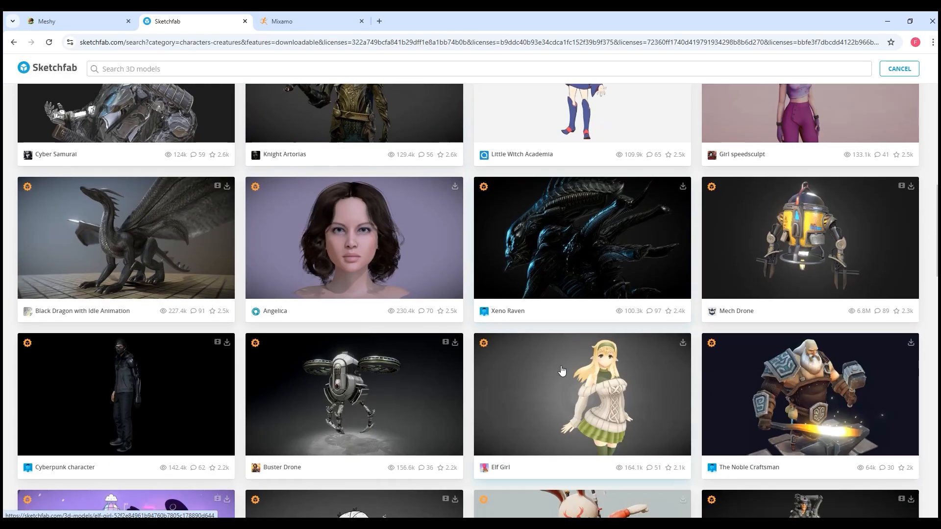
{"action": "scroll", "coordinate": [785, 280], "scroll_direction": "up", "scroll_amount": 3}
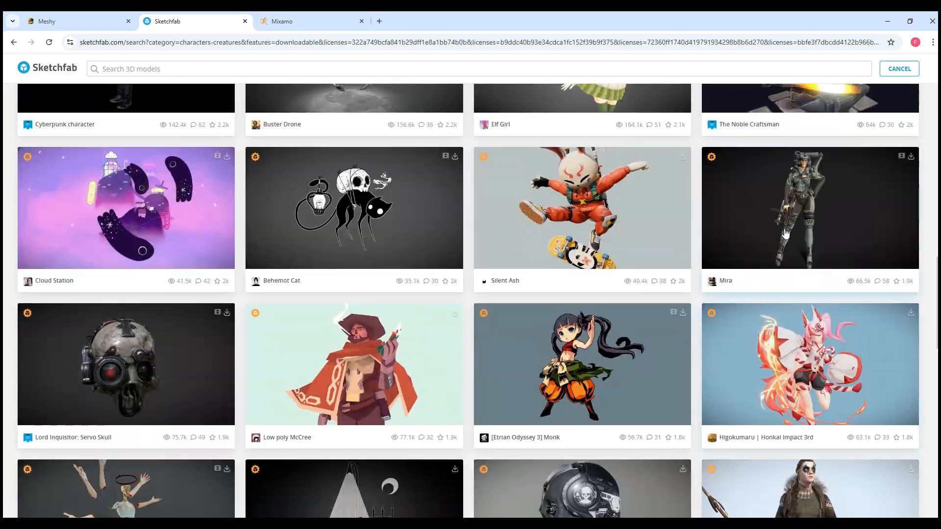
{"action": "scroll", "coordinate": [721, 324], "scroll_direction": "down", "scroll_amount": 5}
{"action": "scroll", "coordinate": [754, 297], "scroll_direction": "down", "scroll_amount": 4}
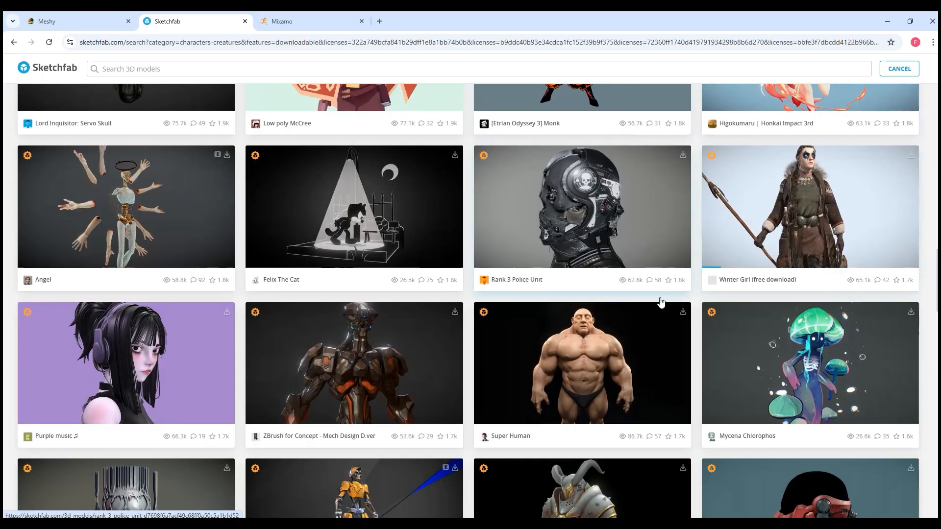
{"action": "scroll", "coordinate": [498, 323], "scroll_direction": "down", "scroll_amount": 1}
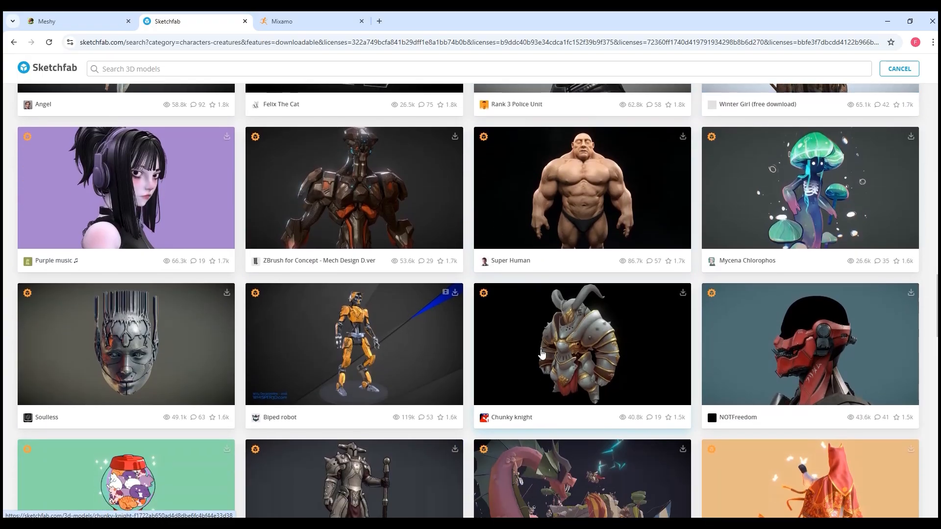
{"action": "scroll", "coordinate": [497, 376], "scroll_direction": "down", "scroll_amount": 2}
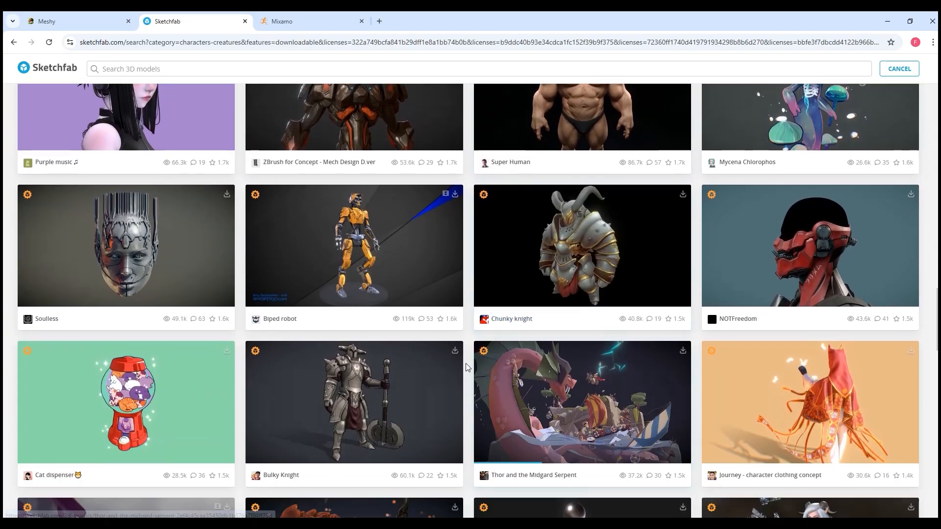
{"action": "scroll", "coordinate": [569, 356], "scroll_direction": "down", "scroll_amount": 2}
{"action": "scroll", "coordinate": [515, 362], "scroll_direction": "down", "scroll_amount": 3}
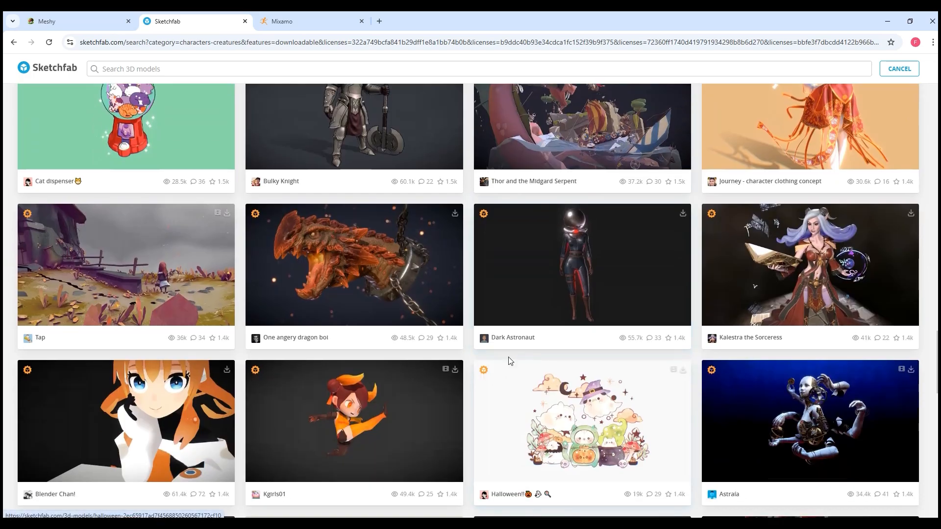
{"action": "scroll", "coordinate": [510, 361], "scroll_direction": "down", "scroll_amount": 6}
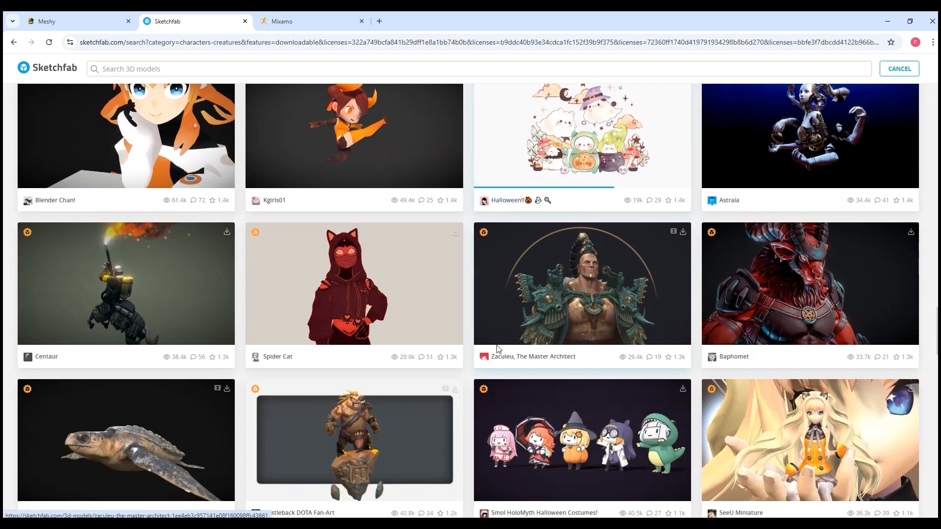
{"action": "scroll", "coordinate": [492, 346], "scroll_direction": "down", "scroll_amount": 1}
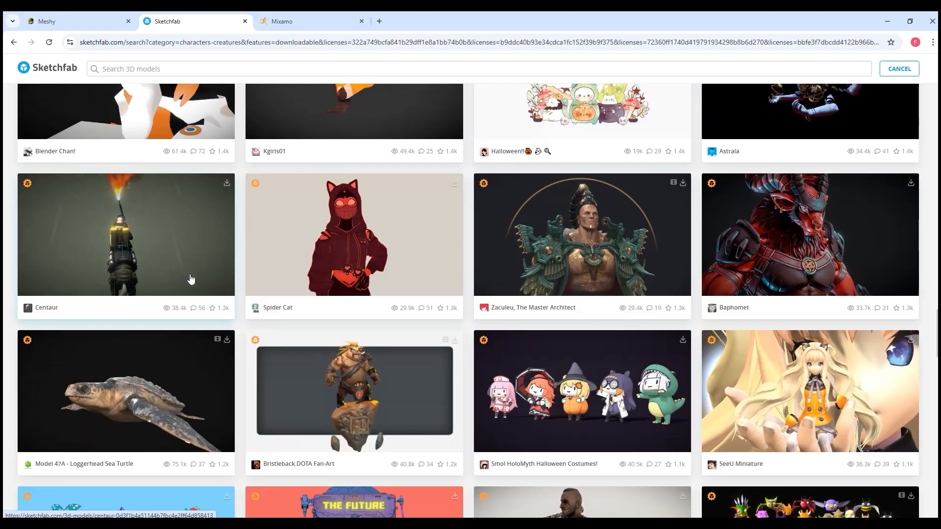
{"action": "scroll", "coordinate": [212, 289], "scroll_direction": "down", "scroll_amount": 7}
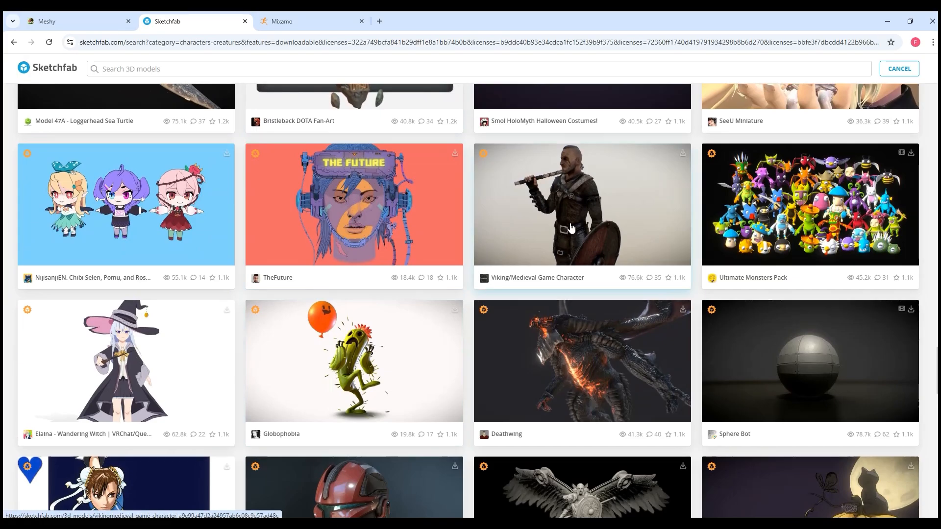
{"action": "scroll", "coordinate": [580, 235], "scroll_direction": "down", "scroll_amount": 3}
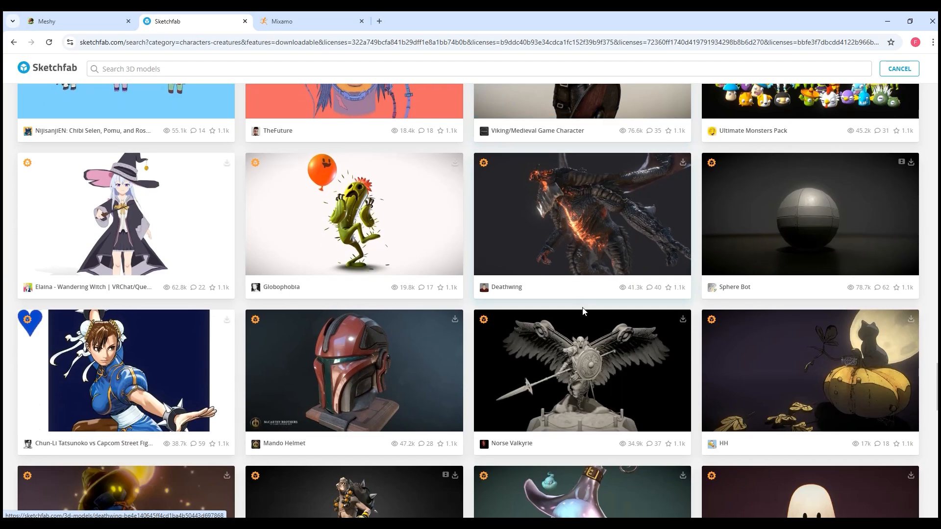
{"action": "scroll", "coordinate": [542, 337], "scroll_direction": "down", "scroll_amount": 2}
{"action": "scroll", "coordinate": [542, 337], "scroll_direction": "down", "scroll_amount": 11}
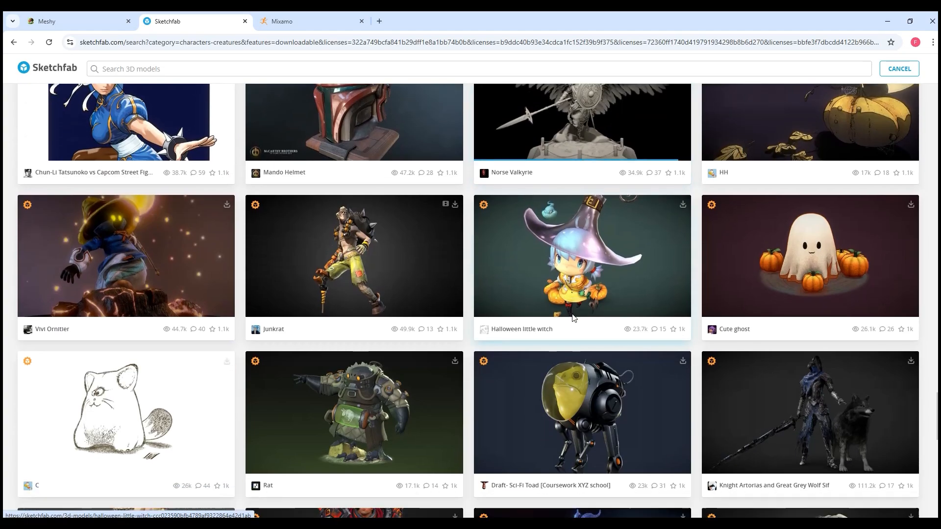
{"action": "scroll", "coordinate": [555, 305], "scroll_direction": "down", "scroll_amount": 7}
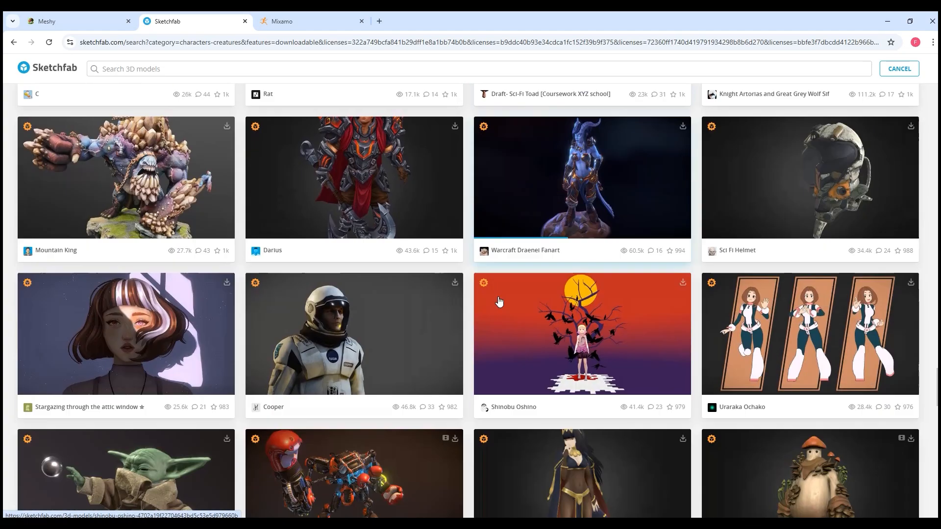
{"action": "scroll", "coordinate": [589, 260], "scroll_direction": "down", "scroll_amount": 3}
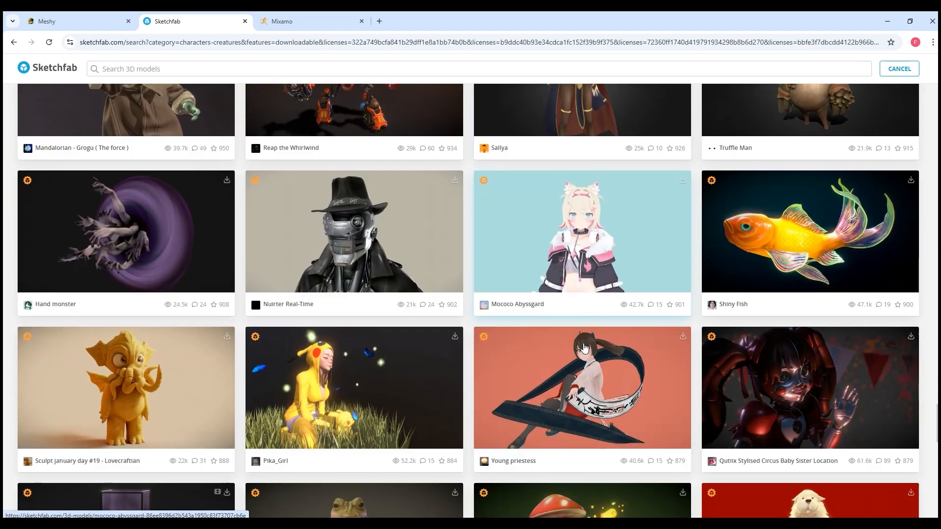
Examine further rows of less-liked downloadable models in the Characters & Creatures results for warriors, robots and other creatures.
{"action": "scroll", "coordinate": [593, 343], "scroll_direction": "up", "scroll_amount": 2}
{"action": "scroll", "coordinate": [490, 363], "scroll_direction": "up", "scroll_amount": 2}
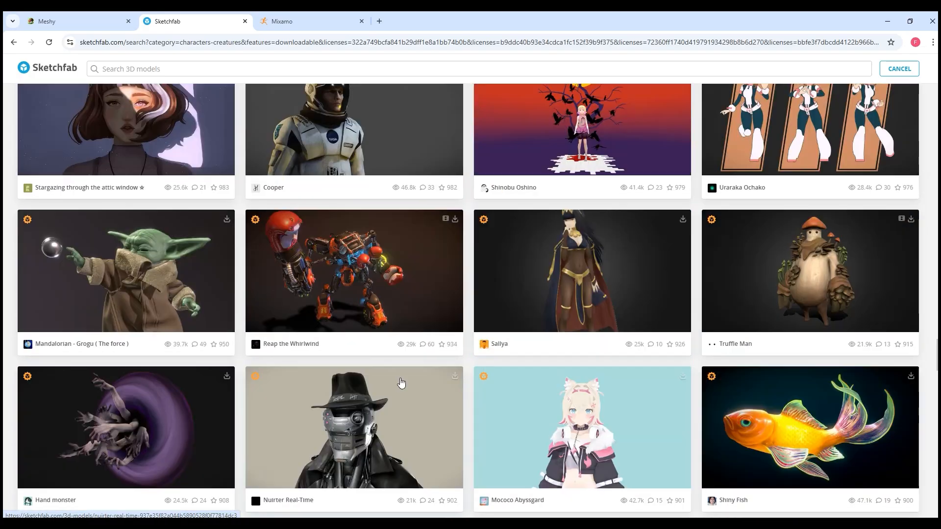
{"action": "scroll", "coordinate": [399, 380], "scroll_direction": "down", "scroll_amount": 4}
{"action": "scroll", "coordinate": [383, 384], "scroll_direction": "down", "scroll_amount": 3}
{"action": "scroll", "coordinate": [383, 384], "scroll_direction": "down", "scroll_amount": 13}
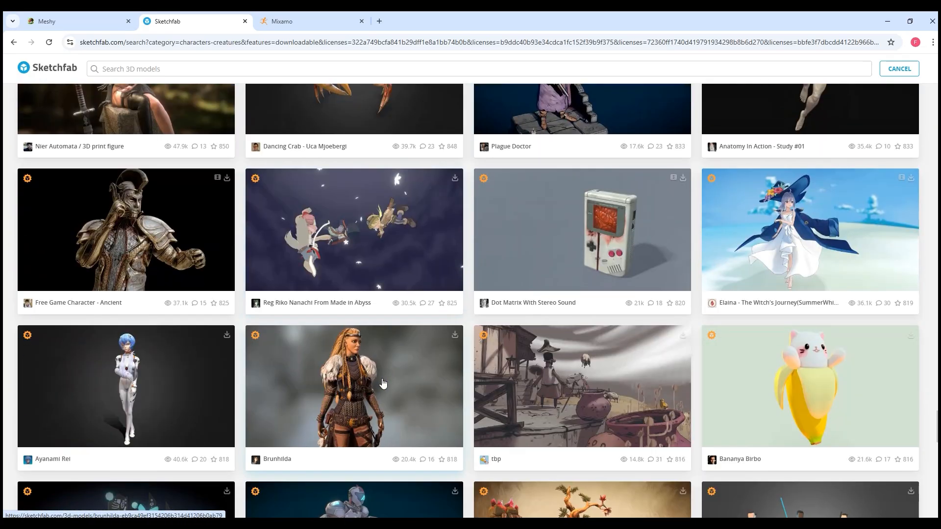
{"action": "scroll", "coordinate": [383, 384], "scroll_direction": "down", "scroll_amount": 3}
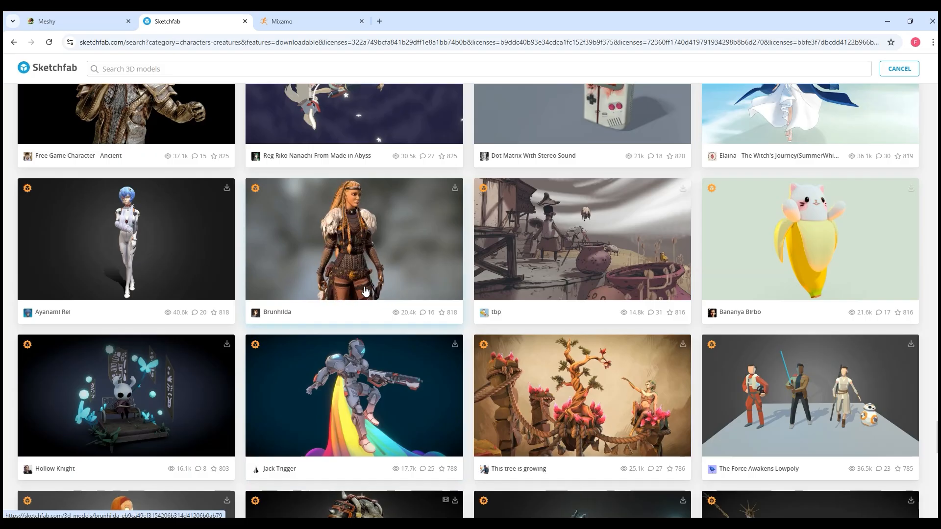
{"action": "scroll", "coordinate": [367, 285], "scroll_direction": "down", "scroll_amount": 4}
{"action": "scroll", "coordinate": [364, 291], "scroll_direction": "down", "scroll_amount": 3}
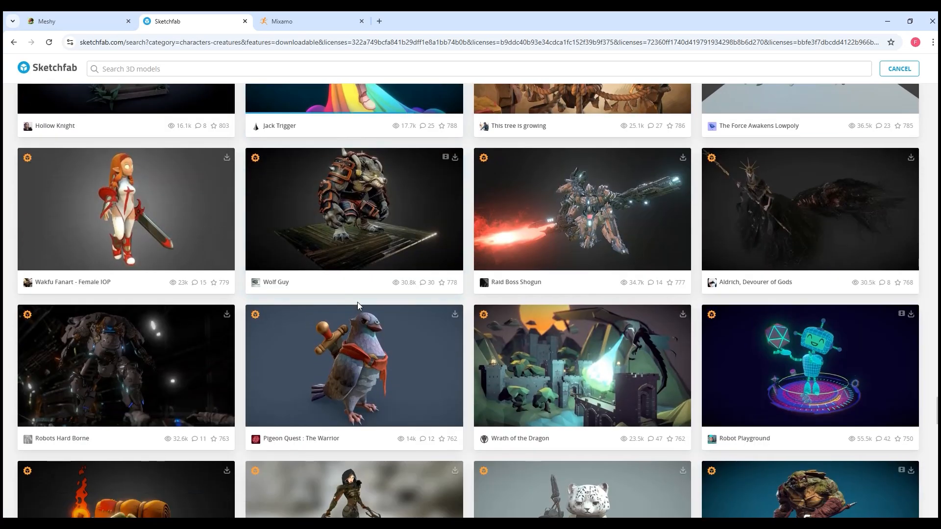
{"action": "scroll", "coordinate": [363, 362], "scroll_direction": "down", "scroll_amount": 5}
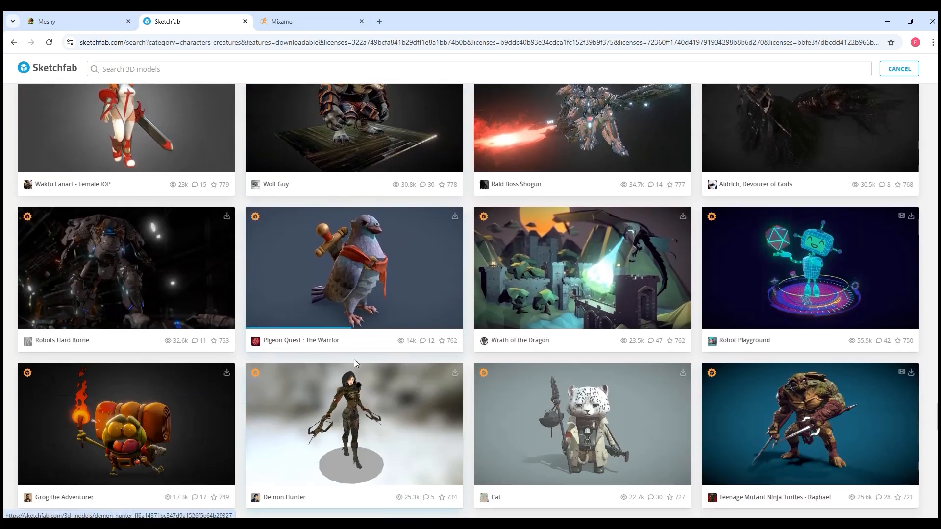
{"action": "scroll", "coordinate": [342, 329], "scroll_direction": "down", "scroll_amount": 3}
{"action": "scroll", "coordinate": [337, 331], "scroll_direction": "down", "scroll_amount": 8}
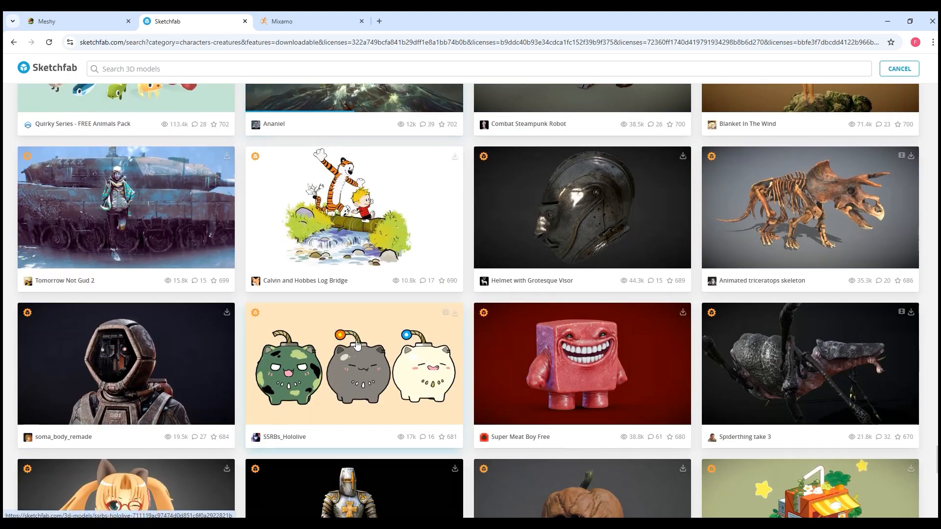
{"action": "scroll", "coordinate": [429, 358], "scroll_direction": "down", "scroll_amount": 5}
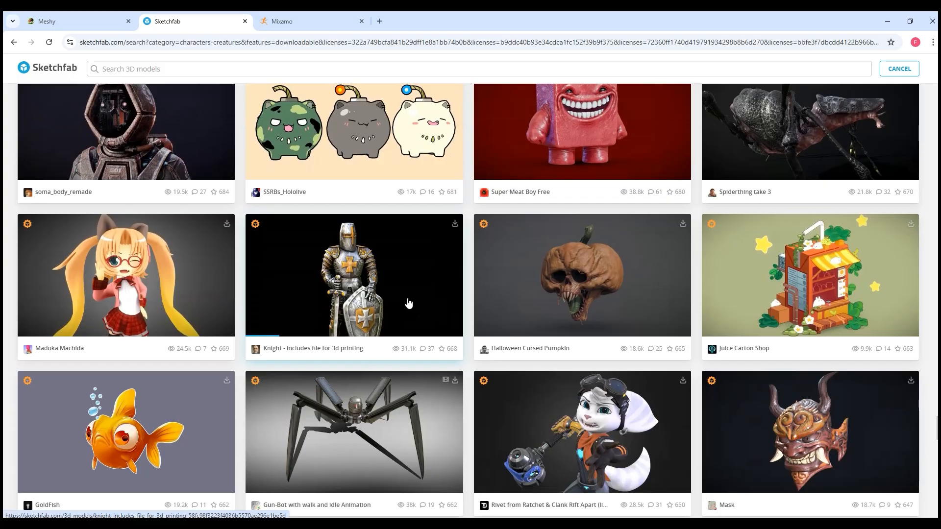
{"action": "scroll", "coordinate": [399, 313], "scroll_direction": "down", "scroll_amount": 4}
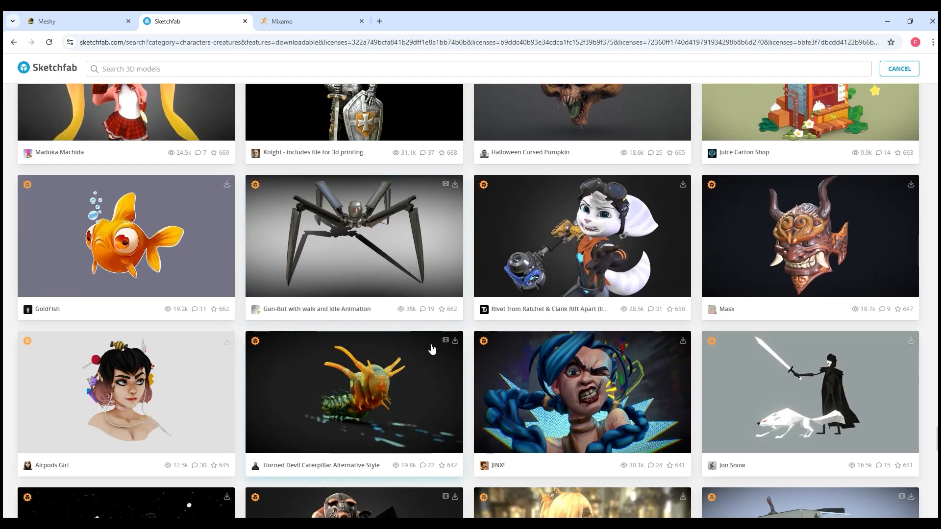
{"action": "scroll", "coordinate": [416, 339], "scroll_direction": "down", "scroll_amount": 6}
{"action": "scroll", "coordinate": [411, 336], "scroll_direction": "up", "scroll_amount": 1}
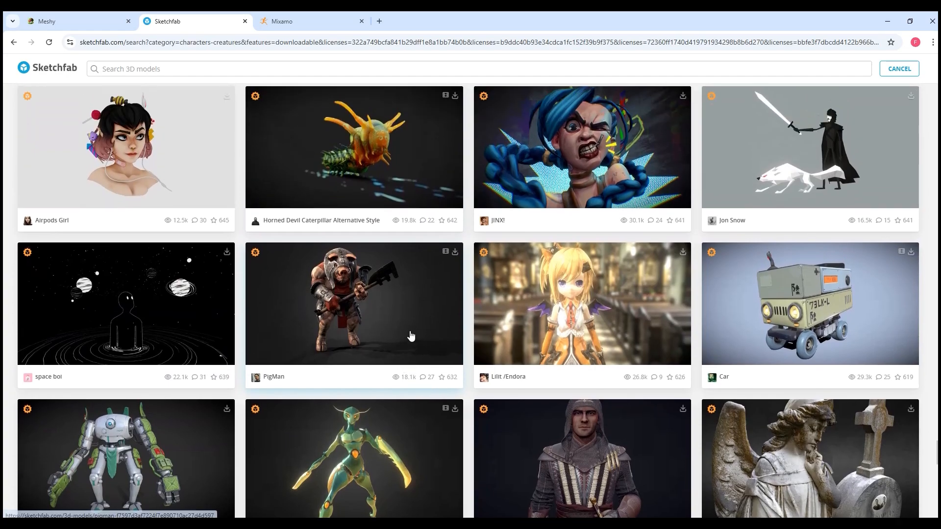
{"action": "scroll", "coordinate": [412, 337], "scroll_direction": "down", "scroll_amount": 3}
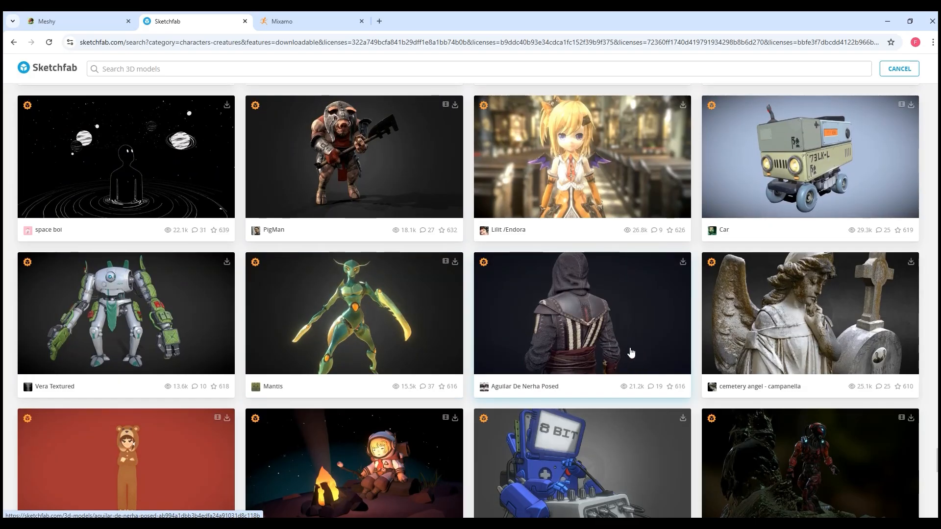
{"action": "scroll", "coordinate": [607, 350], "scroll_direction": "down", "scroll_amount": 7}
{"action": "scroll", "coordinate": [534, 329], "scroll_direction": "down", "scroll_amount": 11}
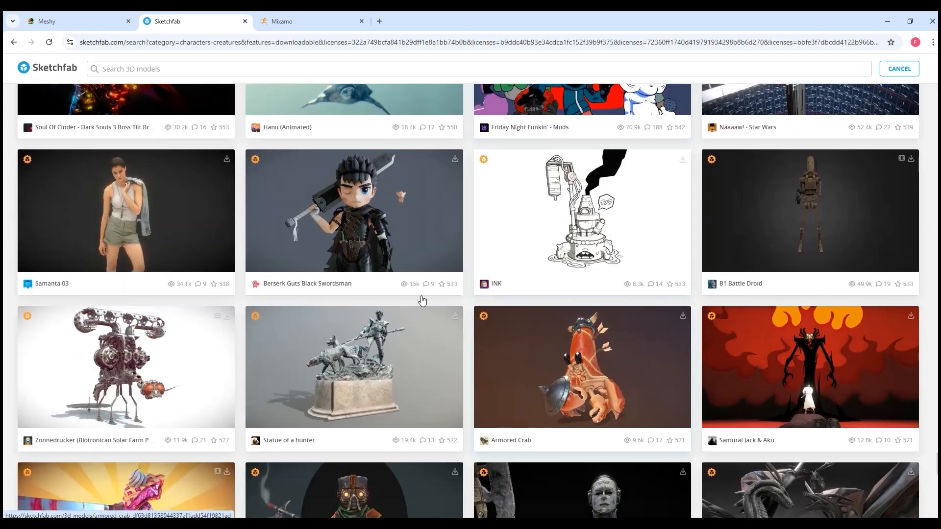
{"action": "scroll", "coordinate": [422, 300], "scroll_direction": "down", "scroll_amount": 4}
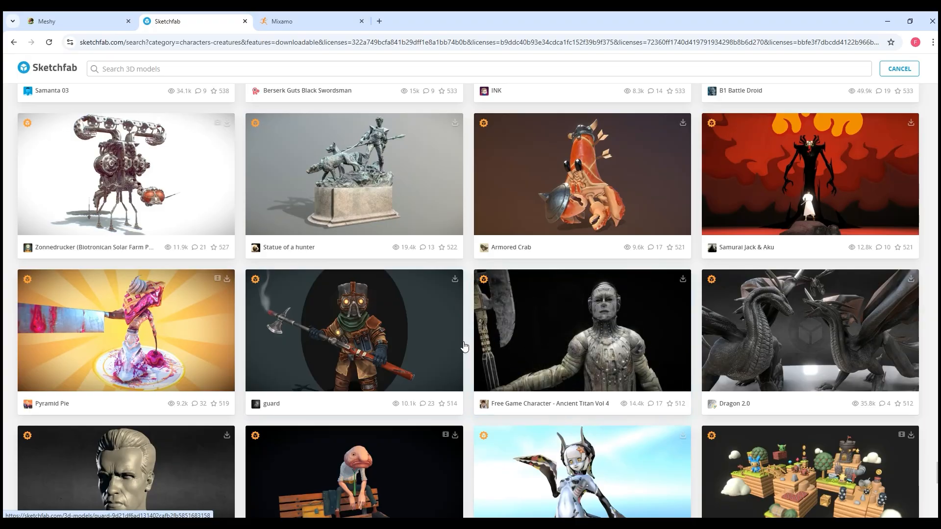
{"action": "scroll", "coordinate": [630, 345], "scroll_direction": "down", "scroll_amount": 1}
{"action": "scroll", "coordinate": [630, 345], "scroll_direction": "down", "scroll_amount": 9}
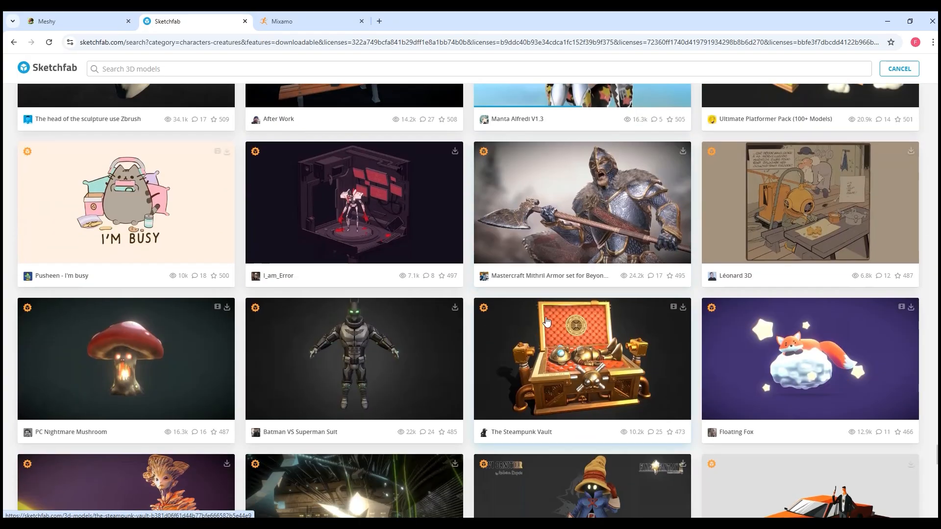
{"action": "scroll", "coordinate": [519, 310], "scroll_direction": "down", "scroll_amount": 4}
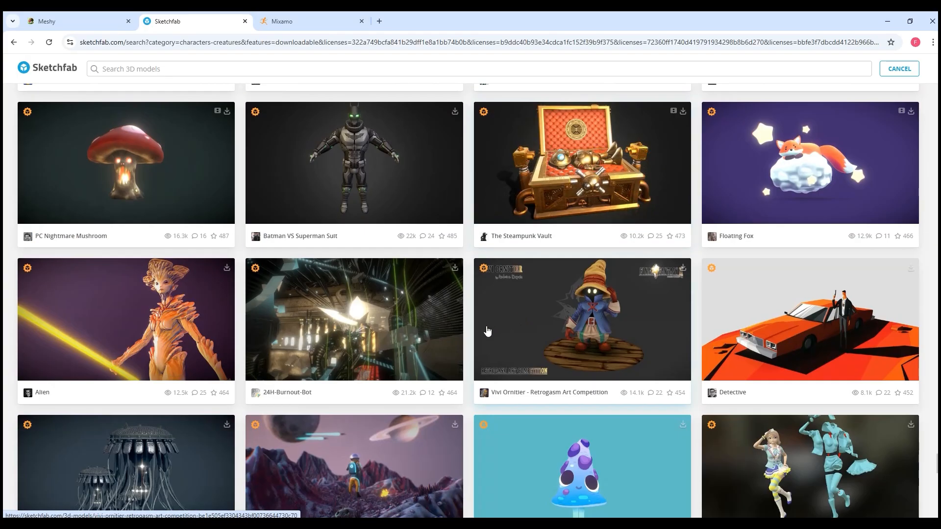
{"action": "scroll", "coordinate": [406, 328], "scroll_direction": "down", "scroll_amount": 2}
{"action": "scroll", "coordinate": [406, 327], "scroll_direction": "down", "scroll_amount": 3}
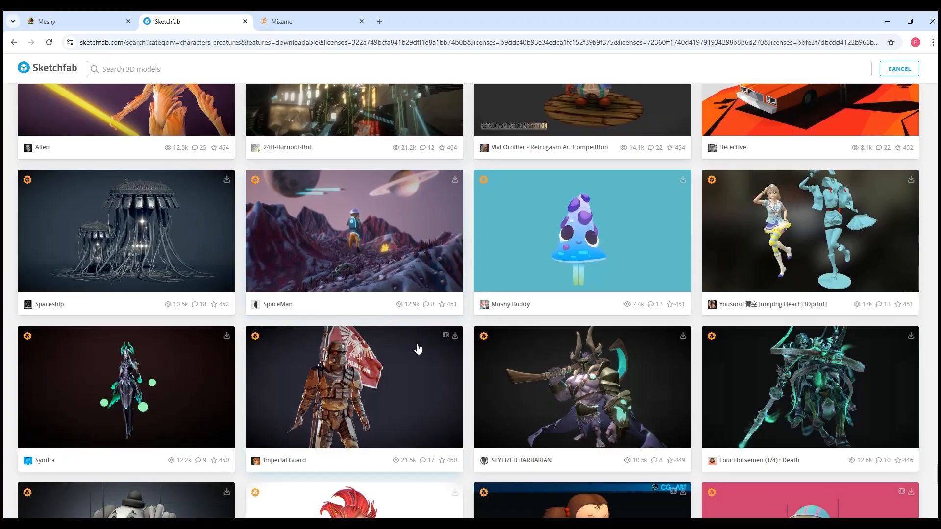
{"action": "scroll", "coordinate": [808, 399], "scroll_direction": "down", "scroll_amount": 3}
{"action": "scroll", "coordinate": [488, 309], "scroll_direction": "down", "scroll_amount": 3}
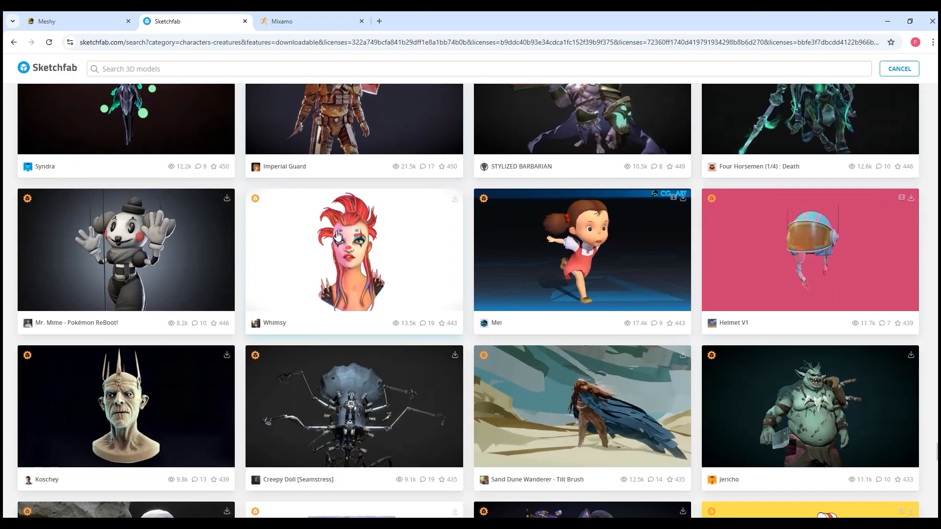
{"action": "scroll", "coordinate": [259, 208], "scroll_direction": "up", "scroll_amount": 2}
{"action": "scroll", "coordinate": [287, 233], "scroll_direction": "down", "scroll_amount": 5}
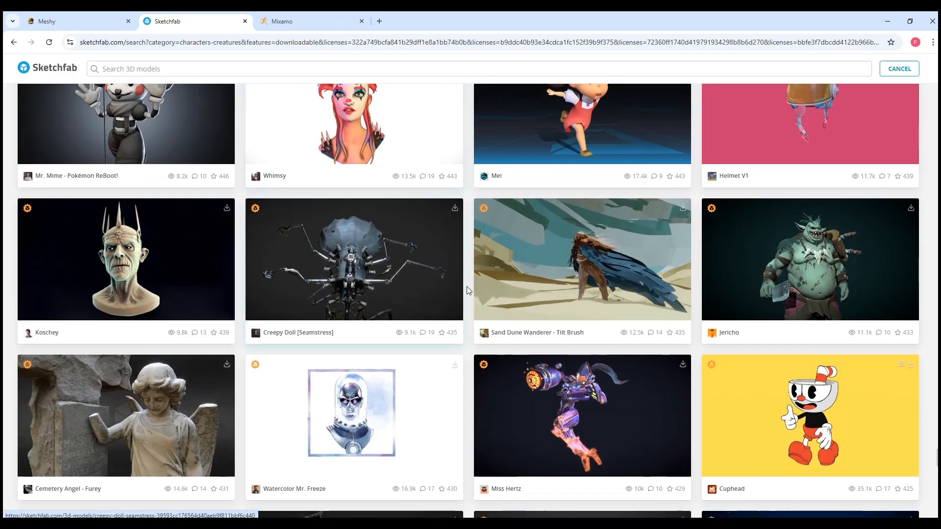
{"action": "scroll", "coordinate": [432, 319], "scroll_direction": "down", "scroll_amount": 2}
{"action": "scroll", "coordinate": [677, 216], "scroll_direction": "down", "scroll_amount": 4}
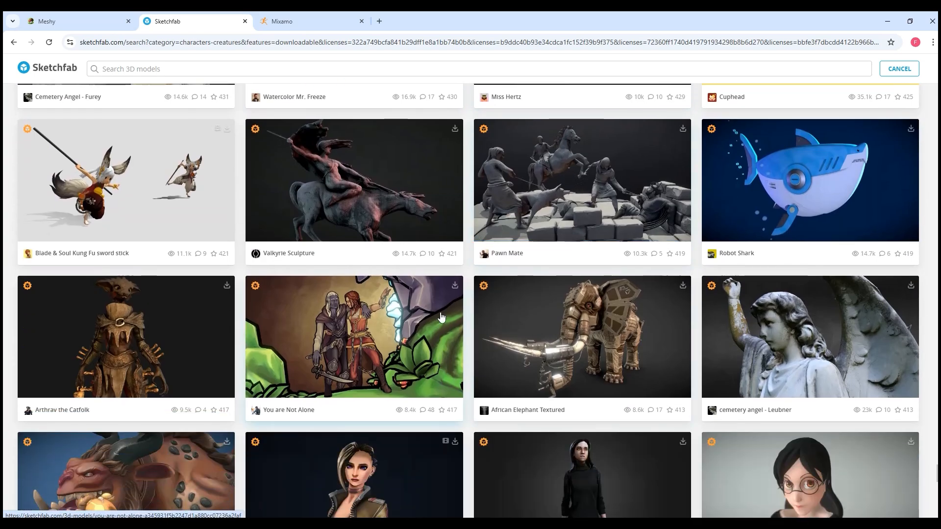
{"action": "scroll", "coordinate": [423, 321], "scroll_direction": "down", "scroll_amount": 2}
{"action": "scroll", "coordinate": [407, 353], "scroll_direction": "down", "scroll_amount": 3}
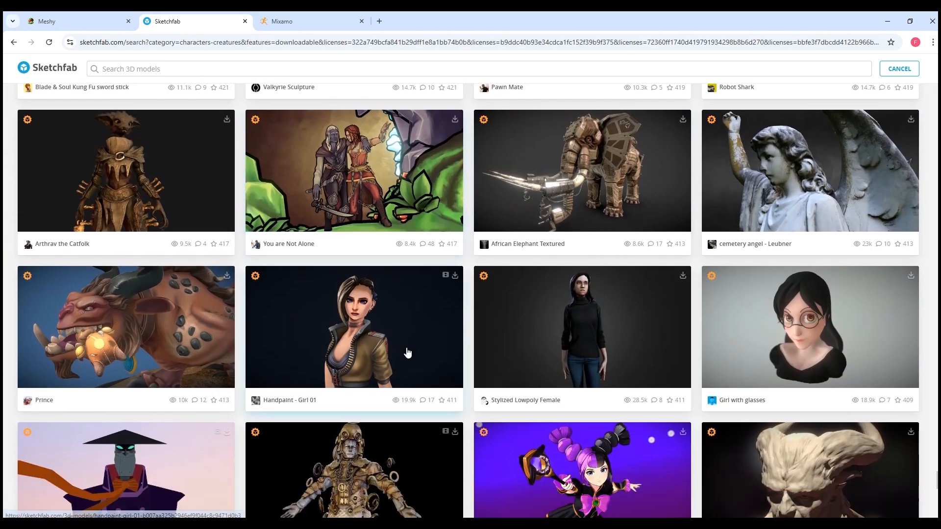
{"action": "scroll", "coordinate": [407, 353], "scroll_direction": "down", "scroll_amount": 5}
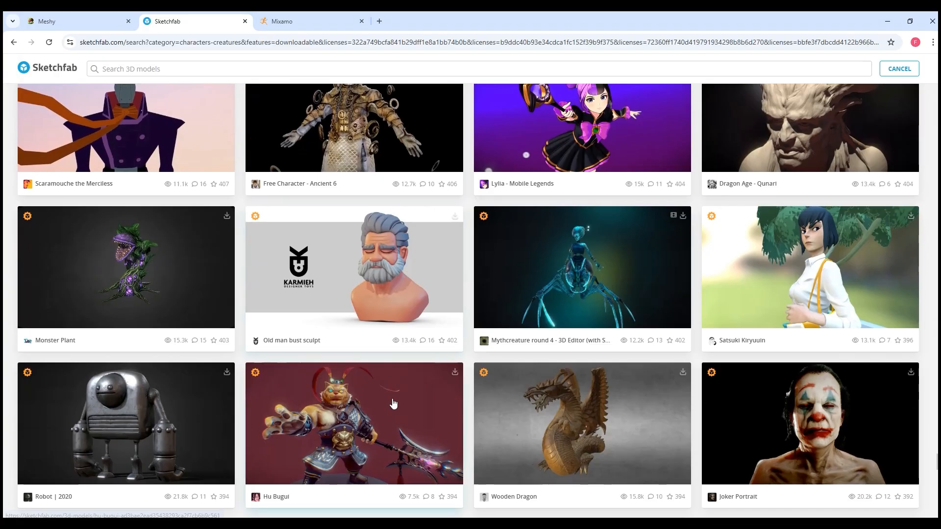
{"action": "scroll", "coordinate": [394, 402], "scroll_direction": "up", "scroll_amount": 15}
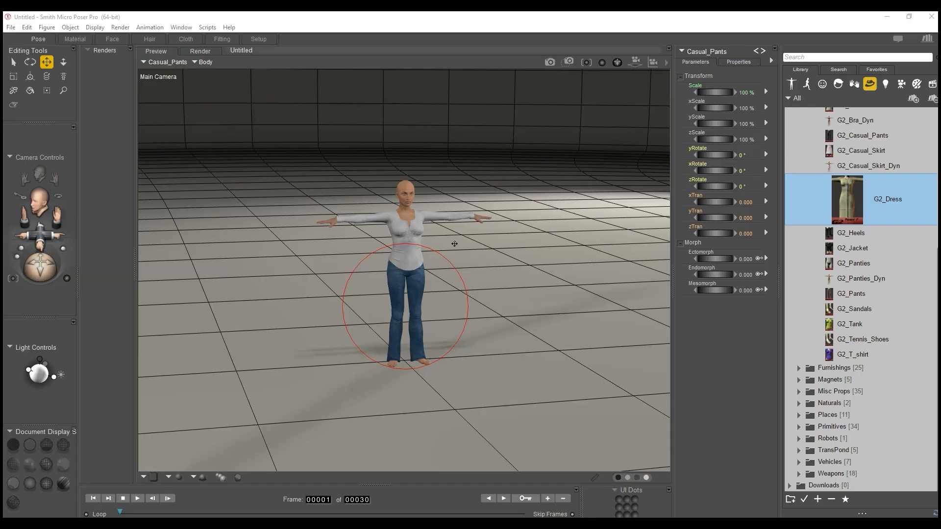
Switch to Poser Pro and look through the figure library, including the Rex folder, and the props library.
{"action": "left_click", "coordinate": [836, 71]}
{"action": "left_click", "coordinate": [809, 69]}
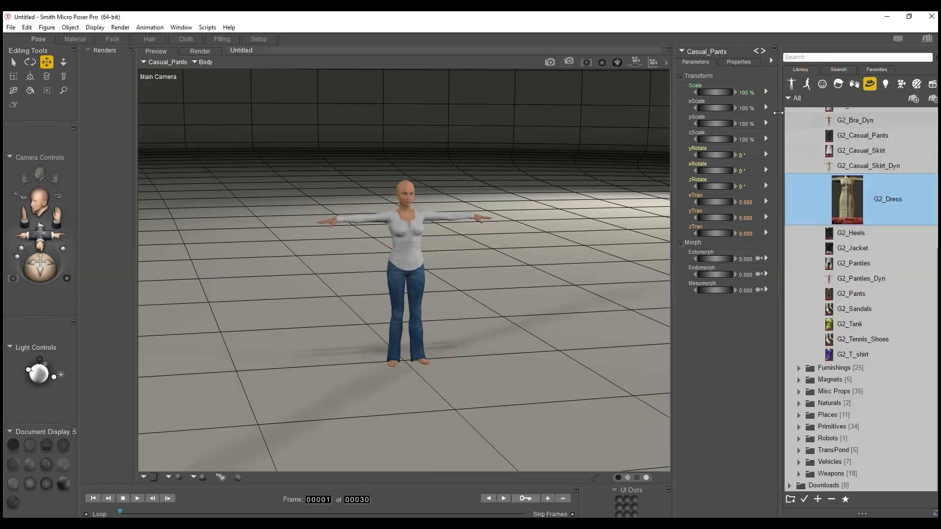
{"action": "left_click", "coordinate": [791, 85]}
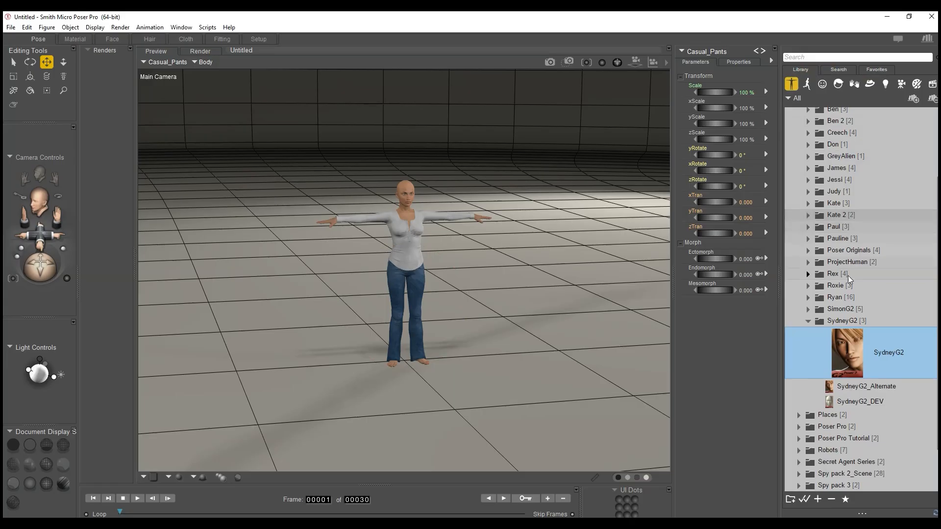
{"action": "left_click", "coordinate": [808, 274]}
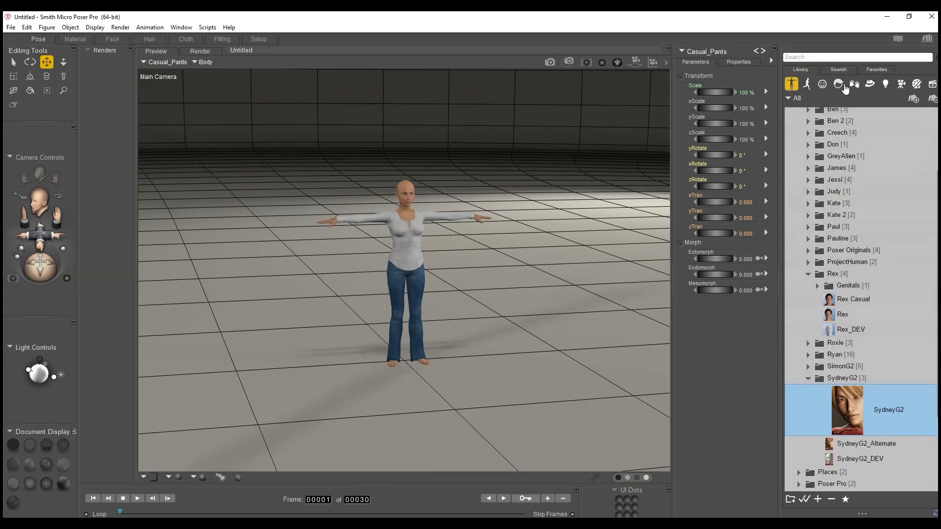
{"action": "left_click", "coordinate": [869, 87]}
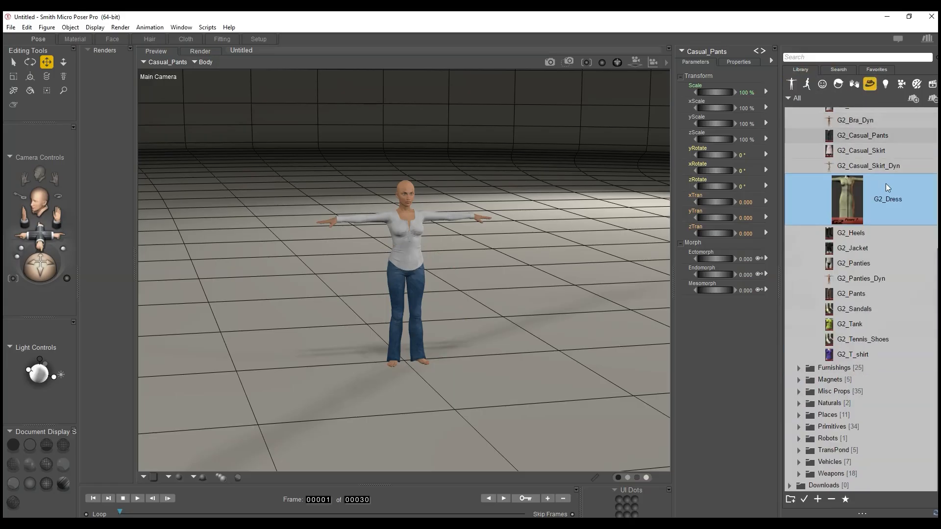
Add the SydneyStyle_1 hair from the SydneyG2 hair folder under Poser 11 Content > People to the female figure.
{"action": "left_click", "coordinate": [839, 85]}
{"action": "left_click", "coordinate": [789, 114]}
{"action": "left_click", "coordinate": [799, 136]}
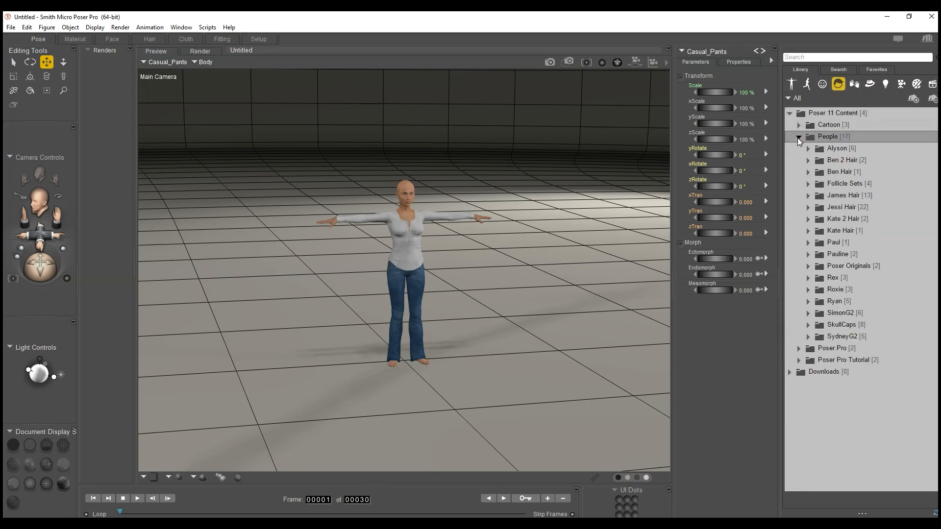
{"action": "left_click", "coordinate": [808, 337]}
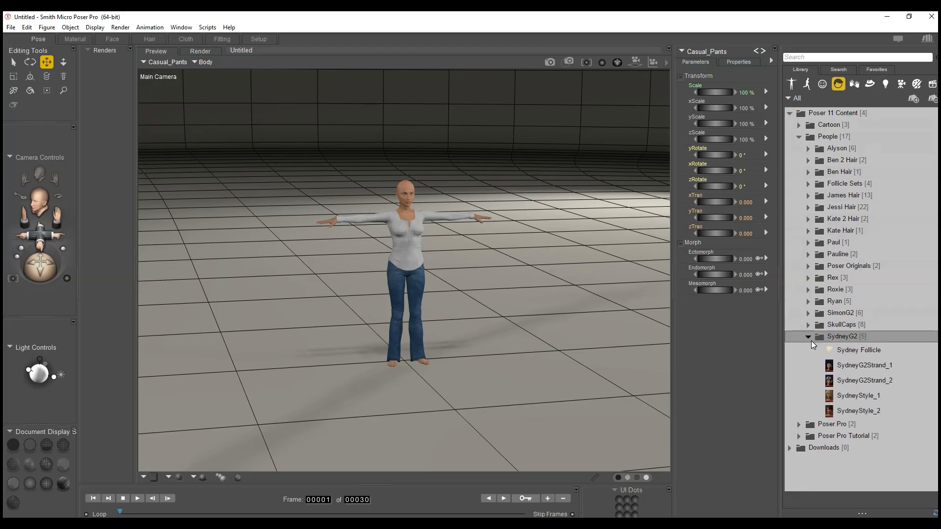
{"action": "left_click", "coordinate": [871, 368]}
{"action": "left_click", "coordinate": [860, 433]}
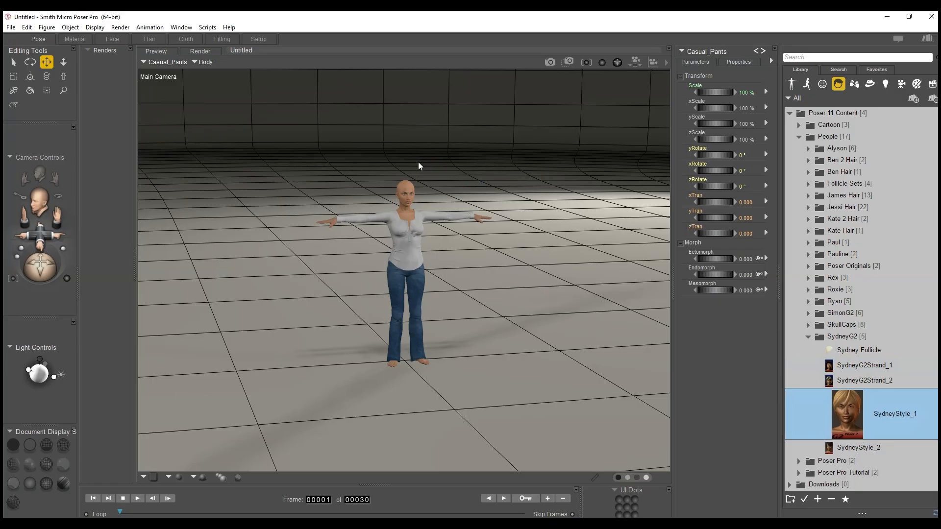
Reshape the figure's hair with its morphs, setting Long1 to 3.400 and Flare1 to -2.420 and adjusting Long2.
{"action": "scroll", "coordinate": [402, 163], "scroll_direction": "up", "scroll_amount": 3}
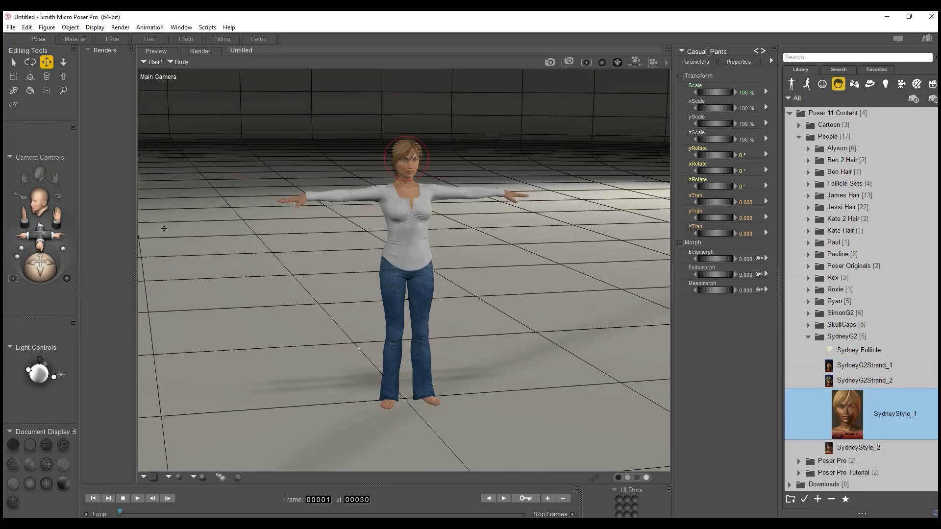
{"action": "left_click_drag", "start_coordinate": [40, 239], "coordinate": [59, 237]}
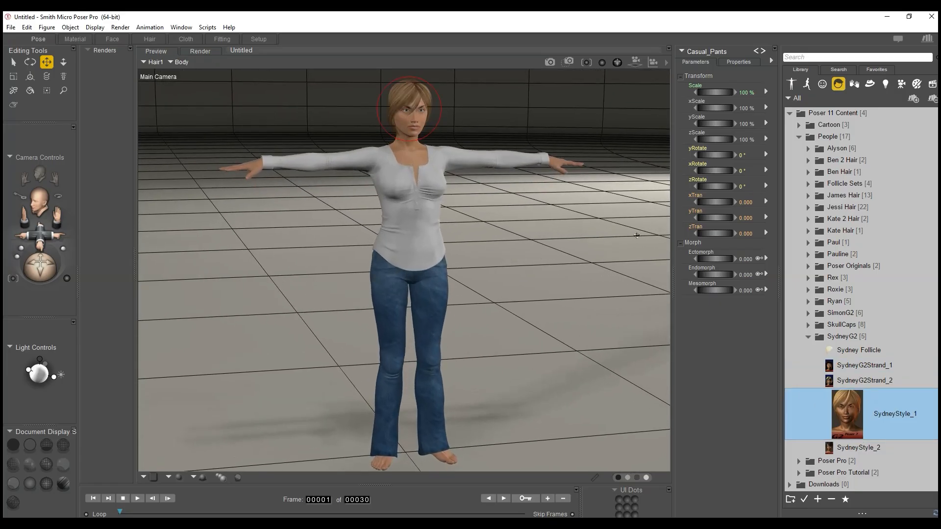
{"action": "left_click", "coordinate": [377, 101]}
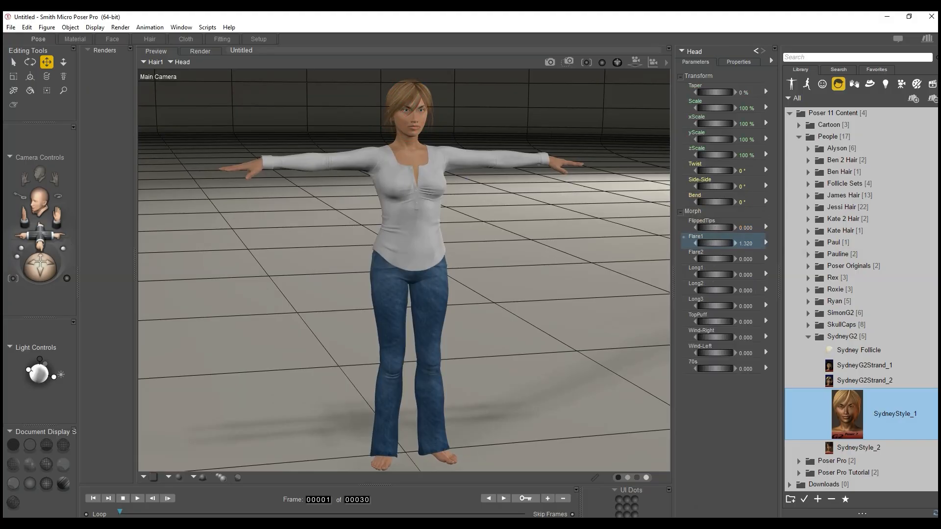
{"action": "left_click_drag", "start_coordinate": [707, 272], "coordinate": [706, 243]}
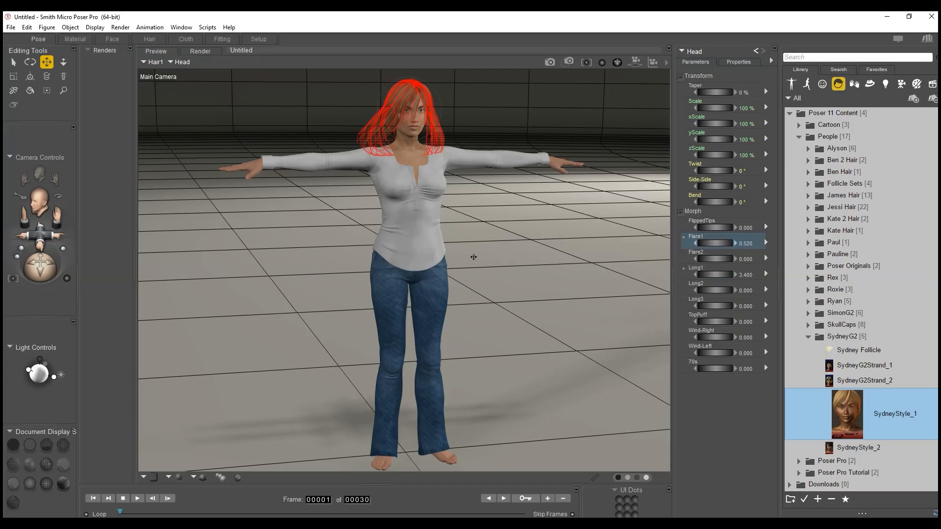
{"action": "left_click_drag", "start_coordinate": [47, 262], "coordinate": [276, 294]}
{"action": "left_click_drag", "start_coordinate": [730, 243], "coordinate": [700, 244]}
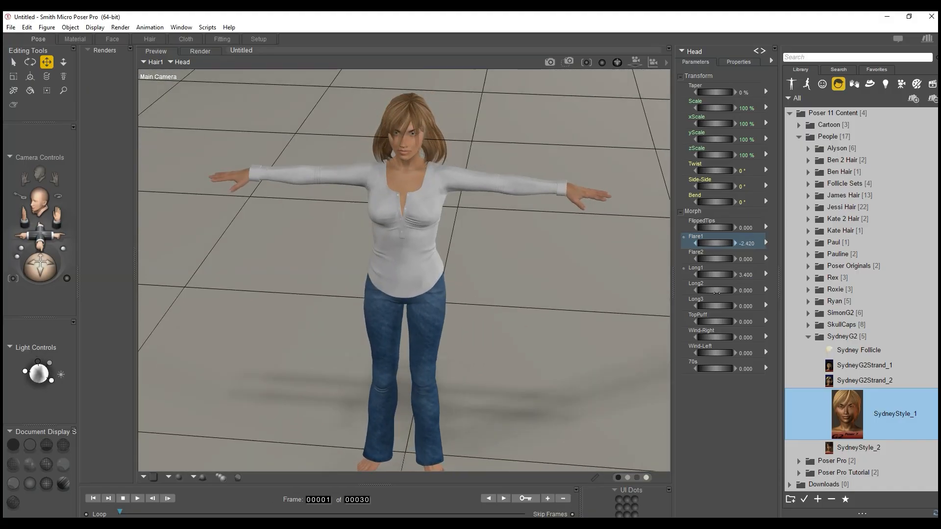
{"action": "left_click_drag", "start_coordinate": [716, 290], "coordinate": [713, 290]}
Inspect the horned, red-haired character in the shooter scene from the side and the front.
{"action": "left_click_drag", "start_coordinate": [34, 275], "coordinate": [47, 271]}
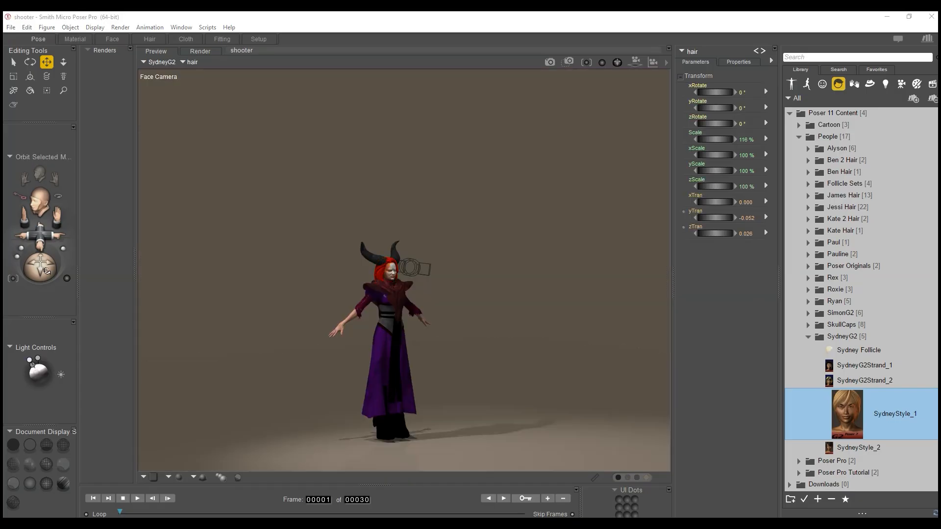
{"action": "left_click_drag", "start_coordinate": [46, 271], "coordinate": [51, 292]}
{"action": "left_click_drag", "start_coordinate": [40, 236], "coordinate": [40, 215]}
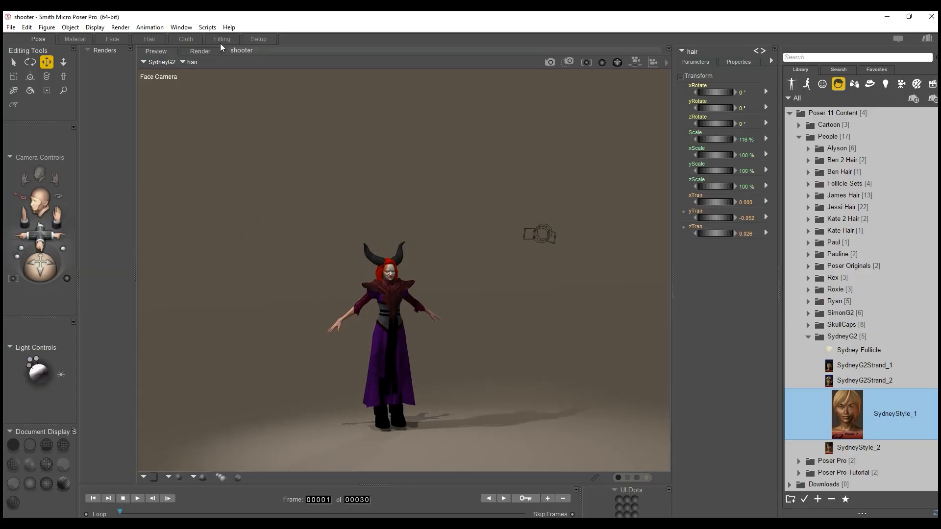
Examine the horned character up close and at full length from several angles around the body.
{"action": "scroll", "coordinate": [418, 398], "scroll_direction": "up", "scroll_amount": 6}
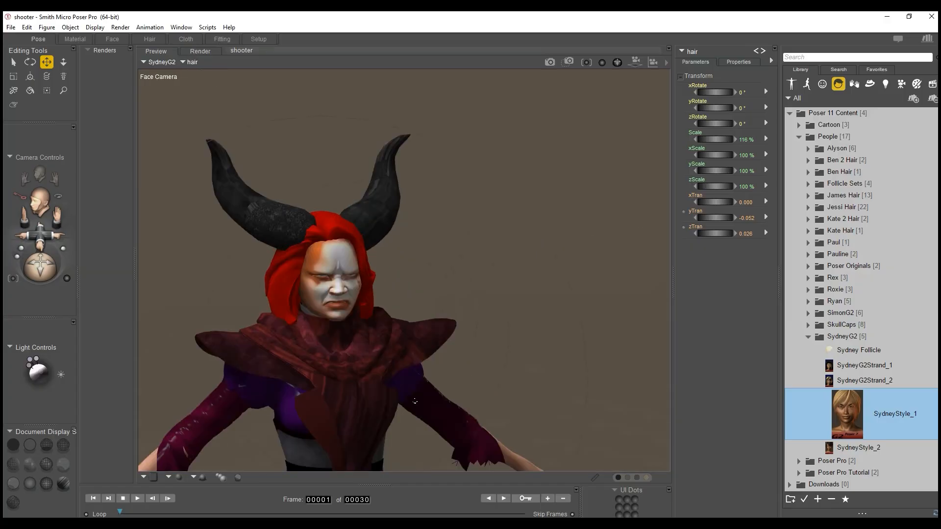
{"action": "scroll", "coordinate": [415, 401], "scroll_direction": "down", "scroll_amount": 5}
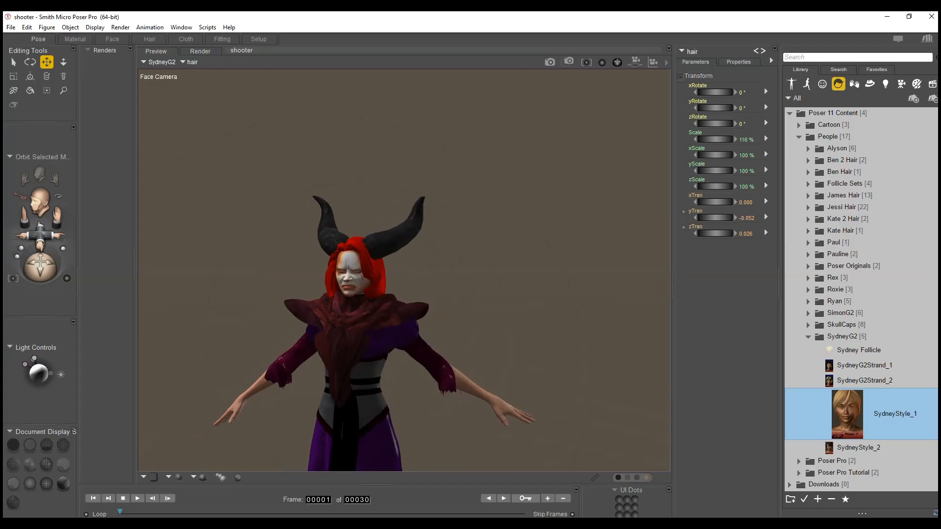
{"action": "left_click_drag", "start_coordinate": [40, 267], "coordinate": [50, 276]}
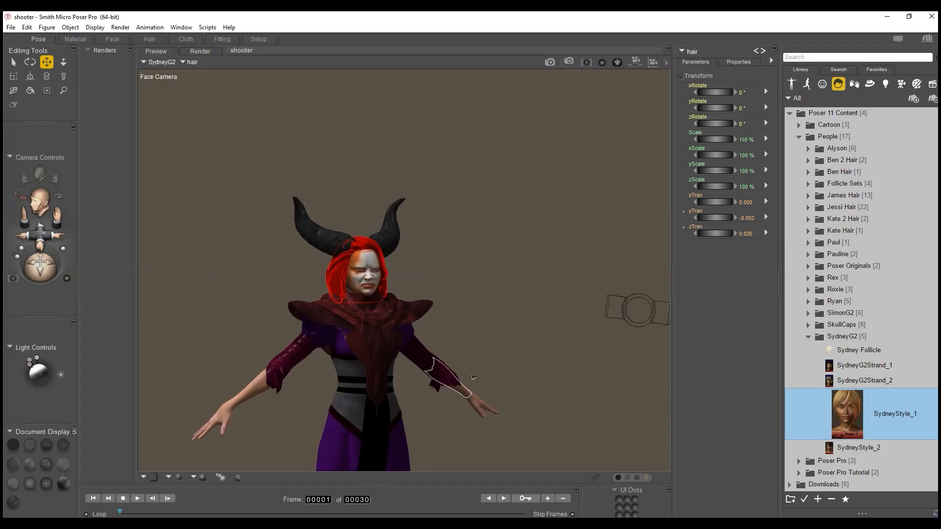
{"action": "scroll", "coordinate": [539, 373], "scroll_direction": "down", "scroll_amount": 4}
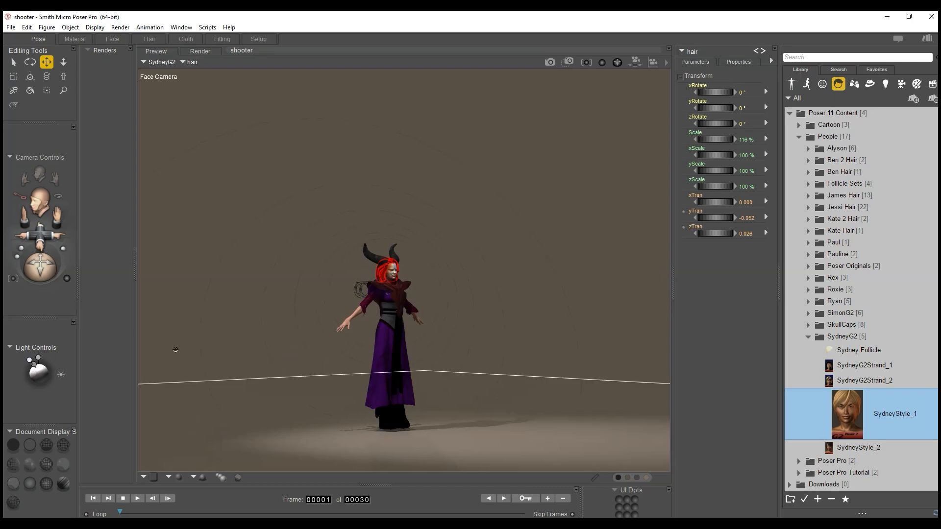
{"action": "left_click_drag", "start_coordinate": [40, 273], "coordinate": [93, 274]}
{"action": "left_click_drag", "start_coordinate": [99, 316], "coordinate": [180, 328]}
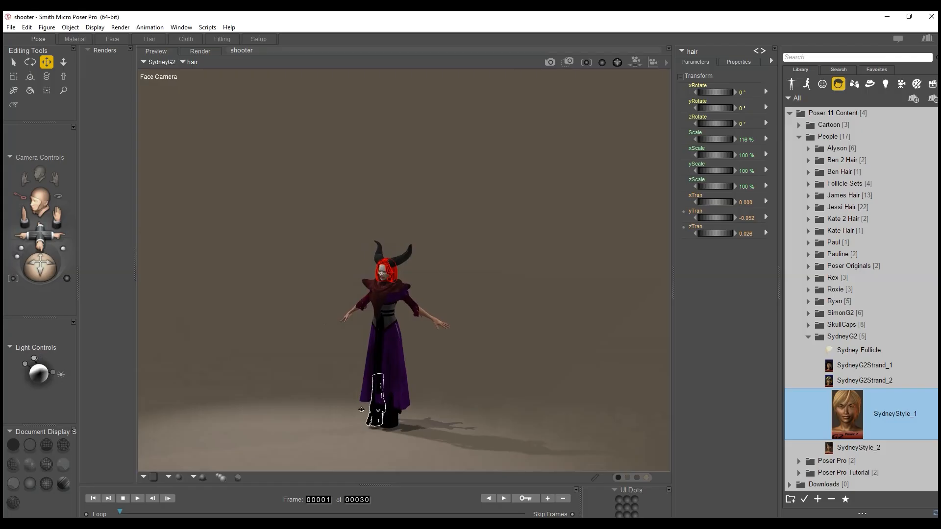
{"action": "left_click_drag", "start_coordinate": [325, 324], "coordinate": [394, 350]}
{"action": "scroll", "coordinate": [394, 350], "scroll_direction": "up", "scroll_amount": 5}
{"action": "scroll", "coordinate": [394, 350], "scroll_direction": "down", "scroll_amount": 3}
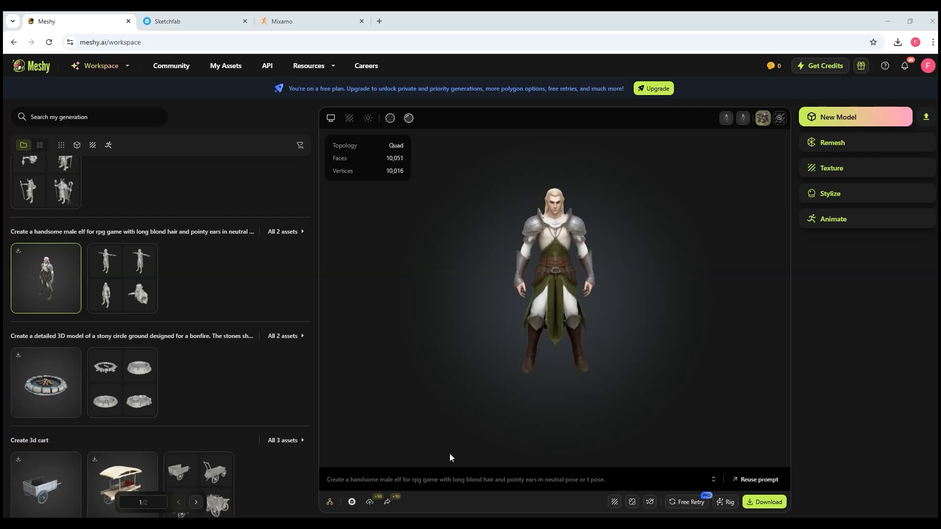
Open the male elf's download settings in Meshy, then upload the elf model to Mixamo's auto-rigger and accept its front-facing orientation.
{"action": "left_click", "coordinate": [768, 503]}
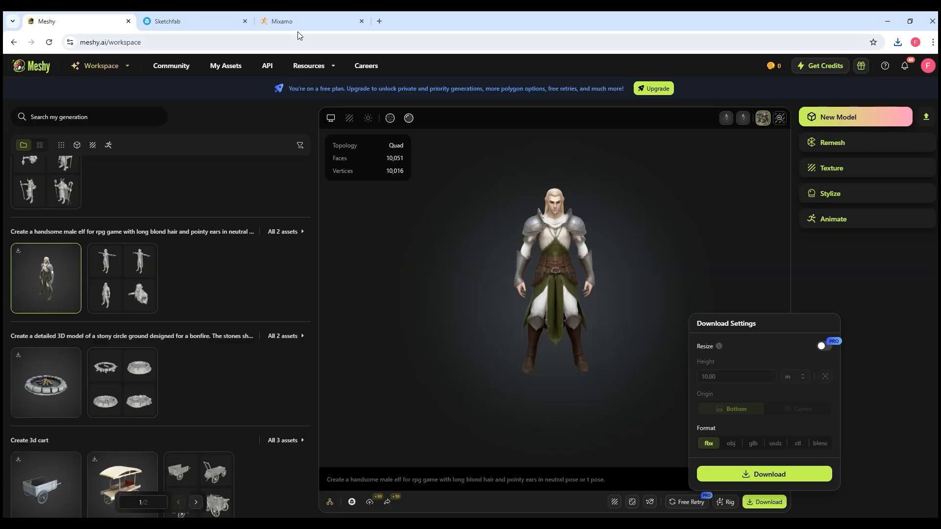
{"action": "left_click", "coordinate": [295, 21]}
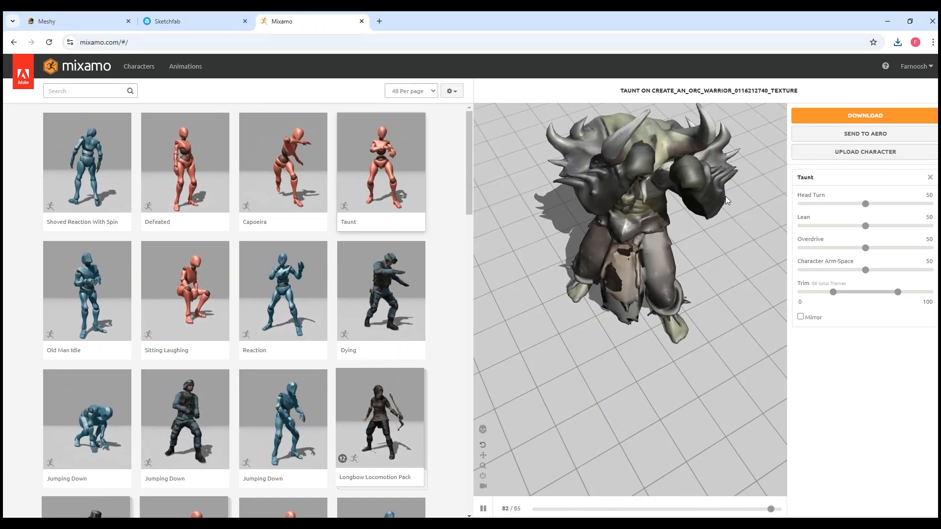
{"action": "left_click", "coordinate": [851, 155]}
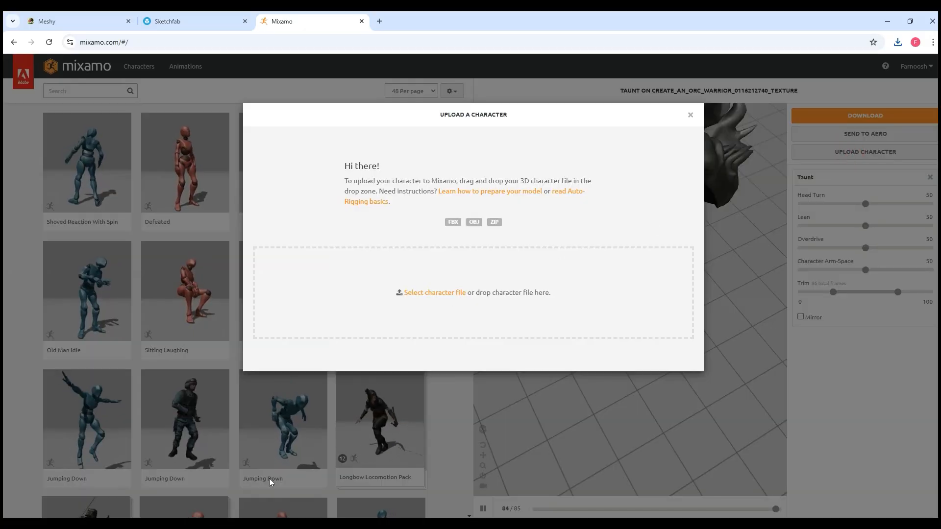
{"action": "left_click", "coordinate": [336, 330]}
{"action": "left_click_drag", "start_coordinate": [118, 97], "coordinate": [456, 318]}
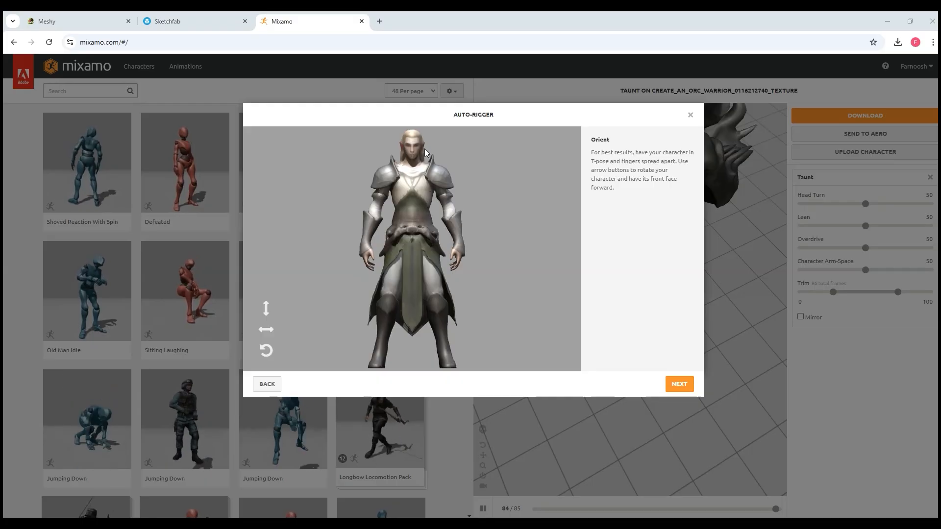
{"action": "left_click", "coordinate": [679, 384]}
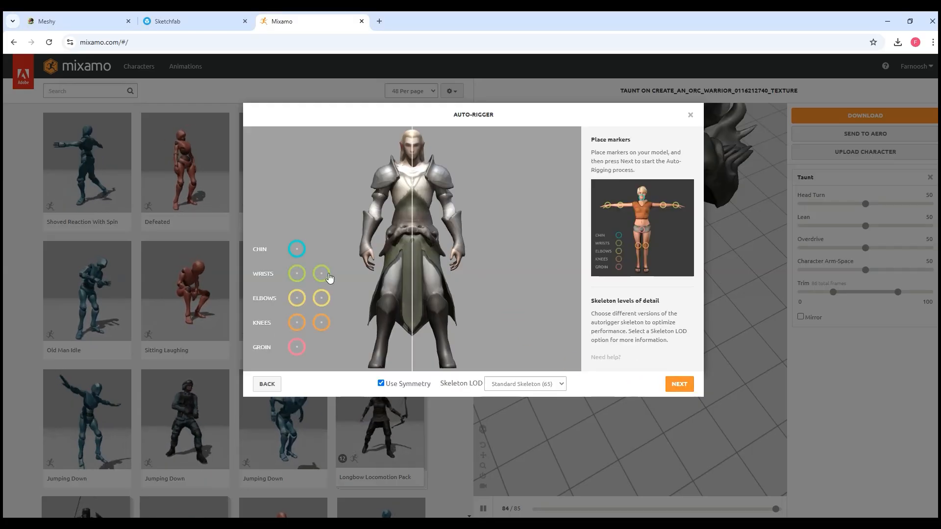
Place the symmetric auto-rig markers on the elf's chin, wrists, elbows, knees and groin.
{"action": "left_click_drag", "start_coordinate": [297, 251], "coordinate": [413, 166]}
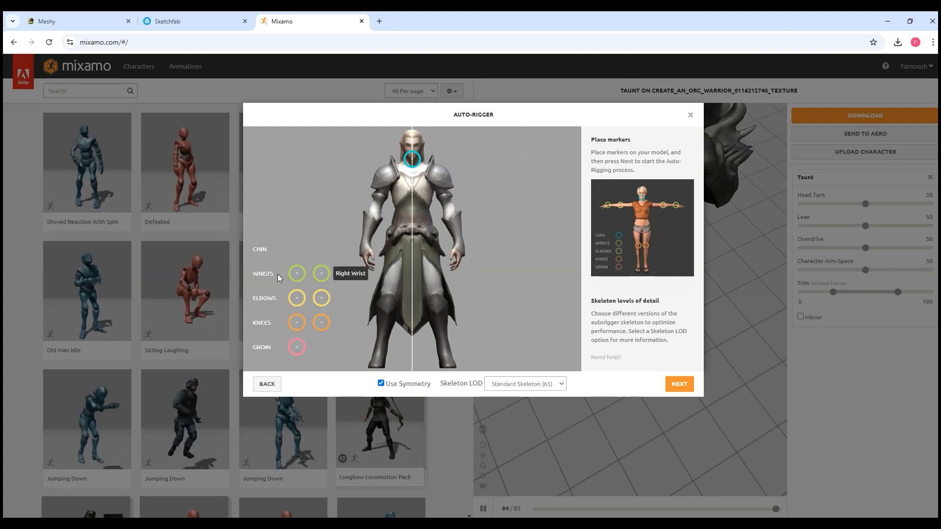
{"action": "left_click_drag", "start_coordinate": [321, 275], "coordinate": [459, 254]}
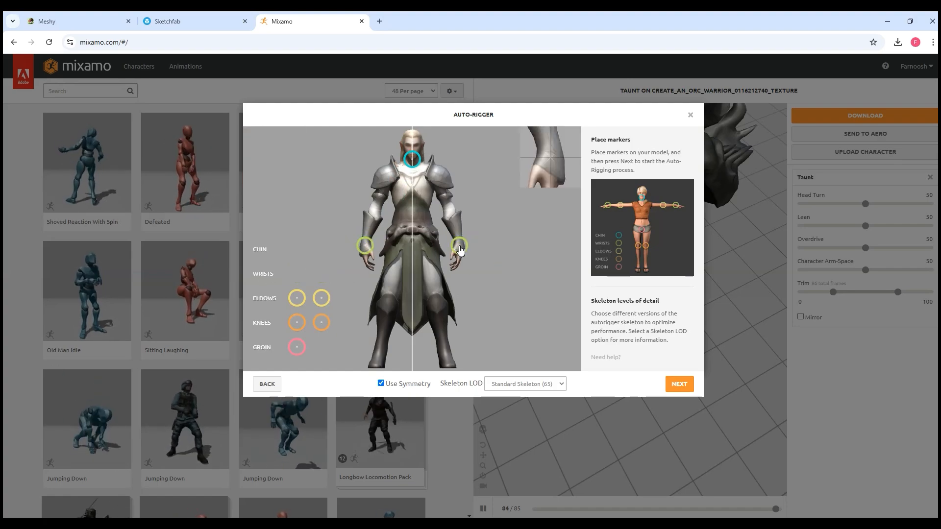
{"action": "mouse_move", "coordinate": [320, 297]}
{"action": "left_mouse_down"}
{"action": "mouse_move", "coordinate": [417, 219]}
{"action": "mouse_move", "coordinate": [452, 215]}
{"action": "left_mouse_up"}
{"action": "left_click_drag", "start_coordinate": [327, 325], "coordinate": [387, 302]}
{"action": "mouse_move", "coordinate": [296, 347]}
{"action": "left_mouse_down"}
{"action": "mouse_move", "coordinate": [404, 284]}
{"action": "mouse_move", "coordinate": [416, 256]}
{"action": "left_mouse_up"}
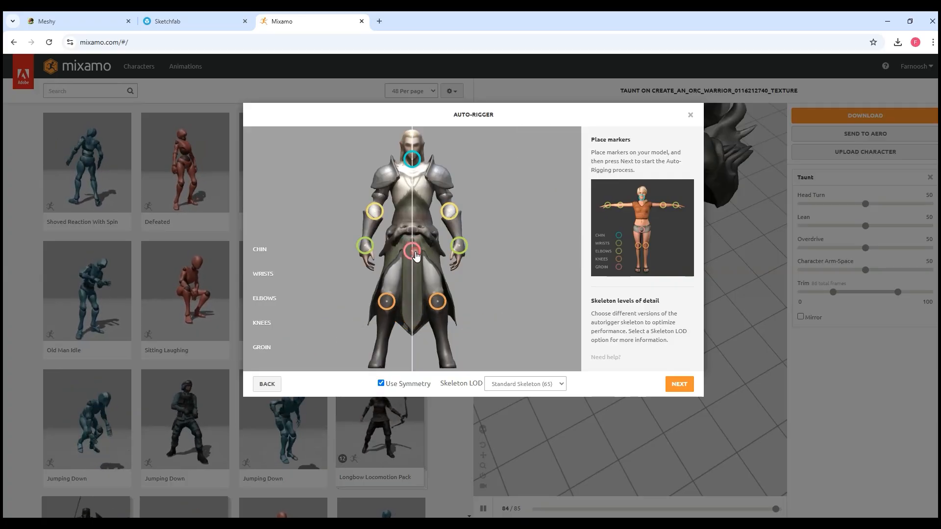
Compare the Standard Skeleton (65) and 3 Chain Fingers (49) detail levels and set Skeleton LOD to 3 Chain Fingers (49).
{"action": "left_click", "coordinate": [563, 384]}
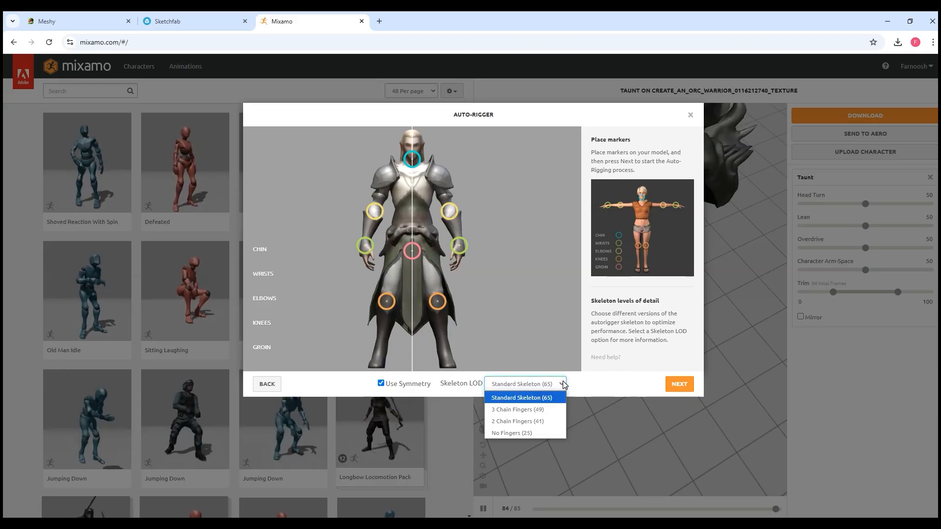
{"action": "left_click", "coordinate": [549, 400]}
{"action": "left_click", "coordinate": [561, 387]}
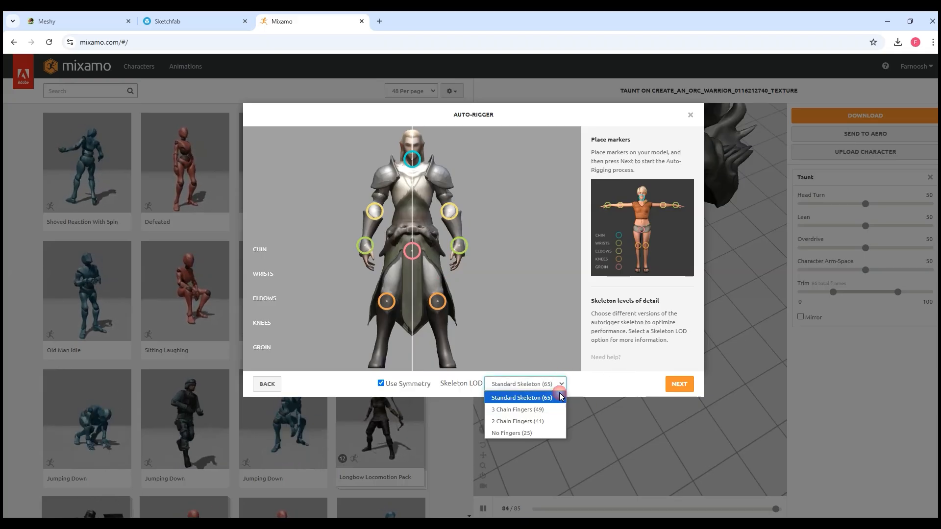
{"action": "left_click", "coordinate": [548, 412]}
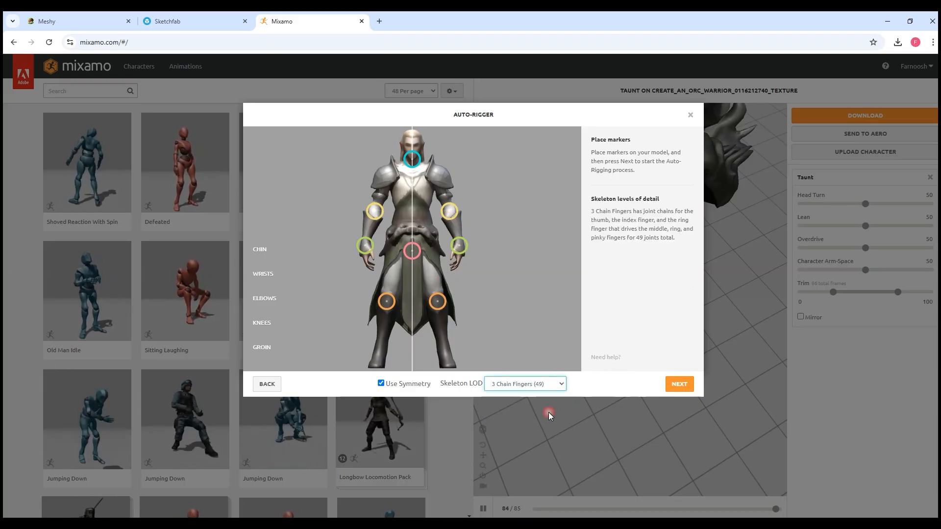
{"action": "left_click", "coordinate": [563, 384]}
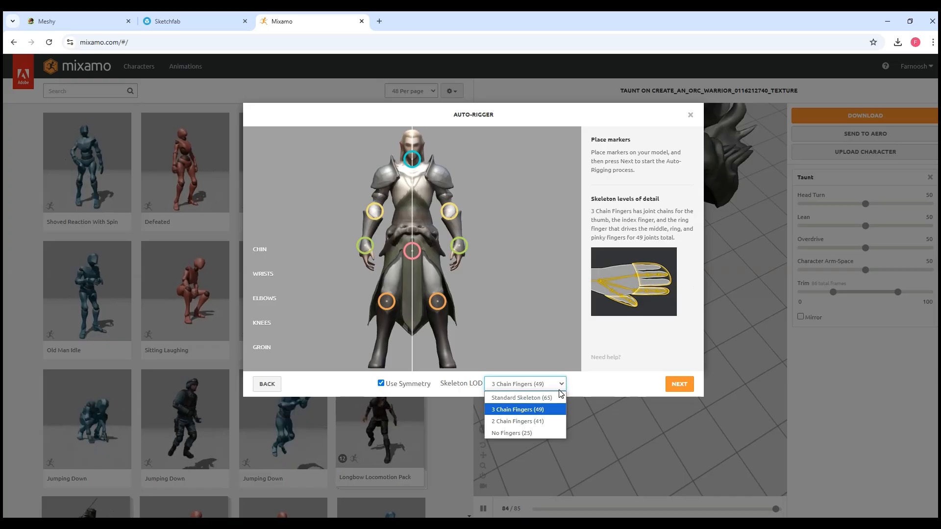
{"action": "left_click", "coordinate": [529, 397]}
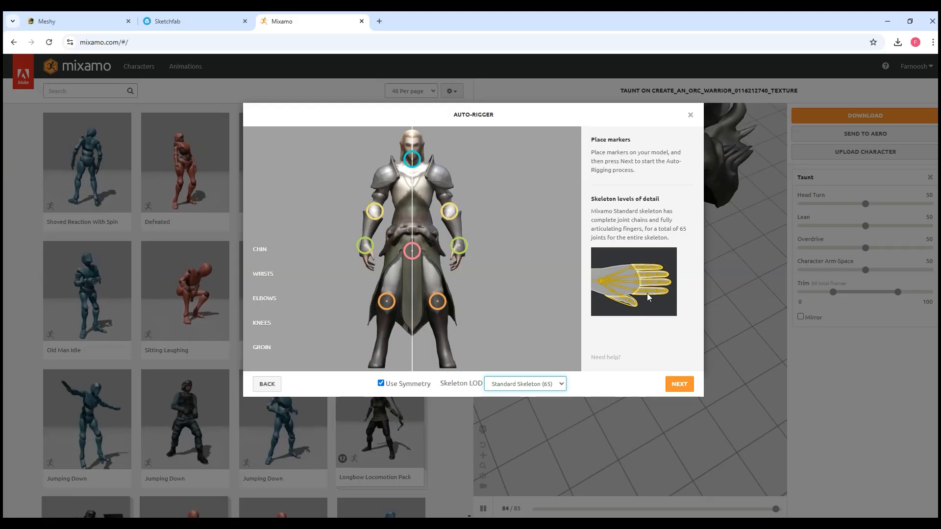
{"action": "left_click", "coordinate": [564, 385]}
{"action": "left_click", "coordinate": [548, 408]}
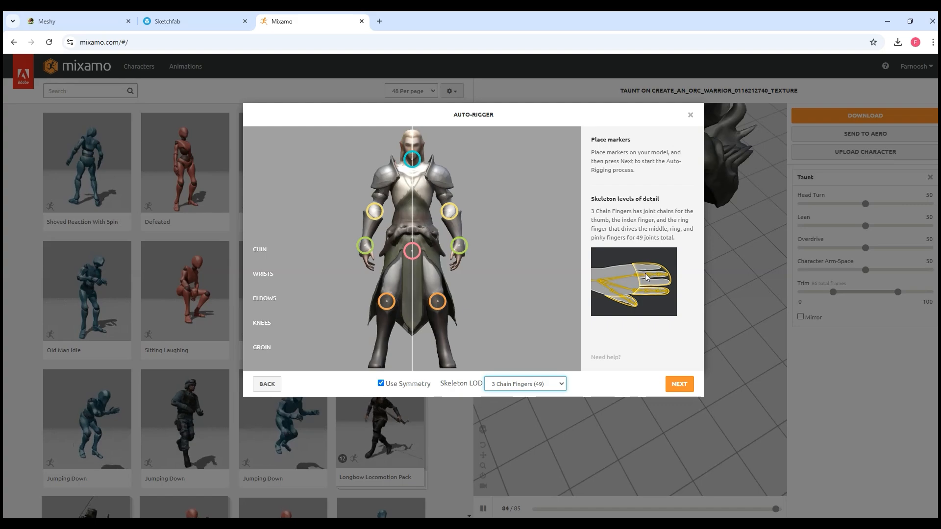
Run the auto-rigging, accept the rigged elf and proceed with it as the new character.
{"action": "left_click", "coordinate": [678, 385]}
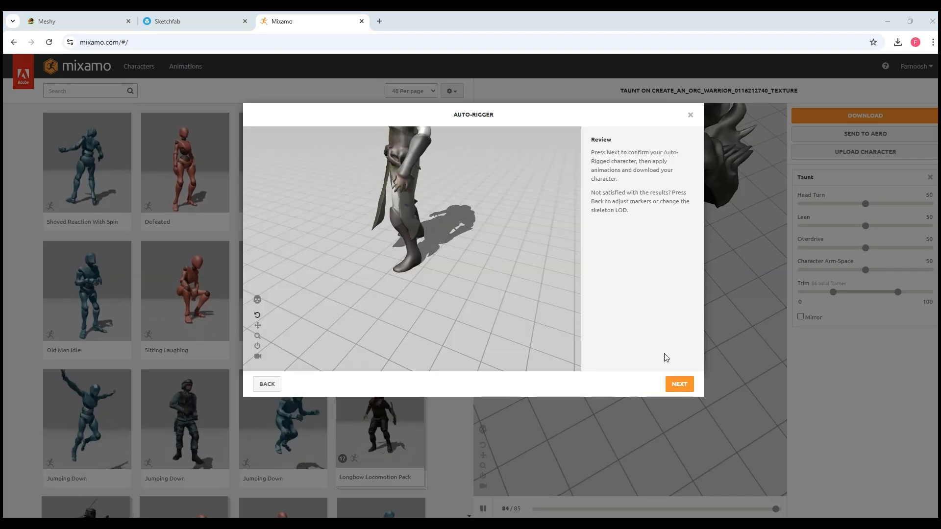
{"action": "left_click", "coordinate": [678, 384]}
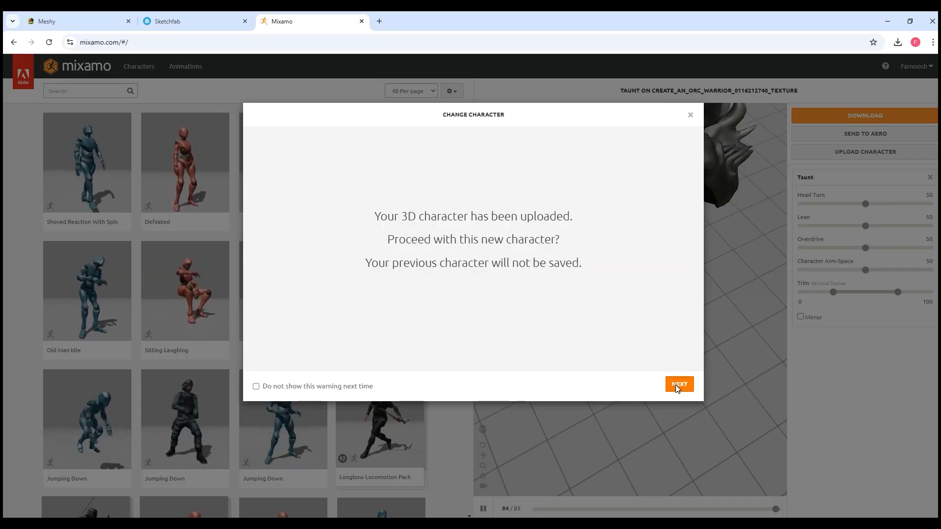
{"action": "left_click", "coordinate": [678, 384]}
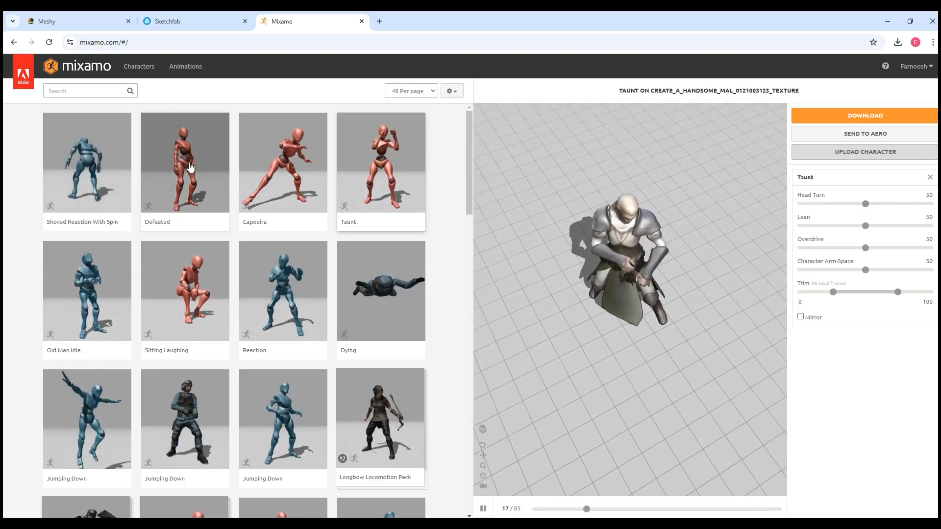
Search the animations for "idle" and preview the second row's first Idle animation on the elf.
{"action": "left_click", "coordinate": [87, 90]}
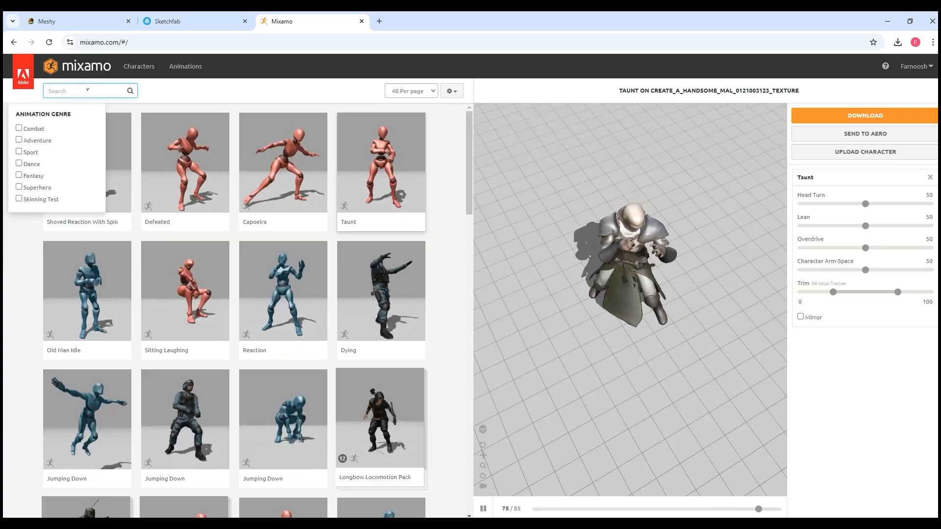
{"action": "type", "text": "ide"}
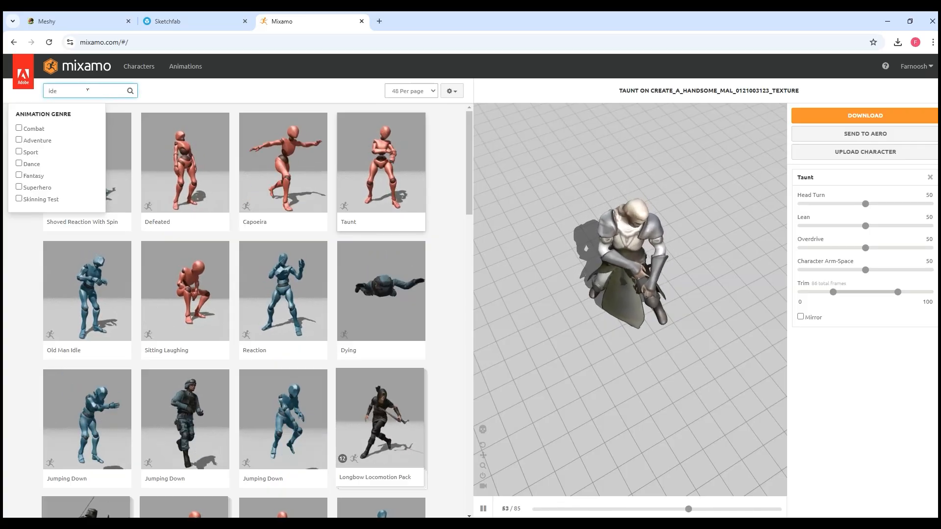
{"action": "type", "text": "e"}
{"action": "key", "text": "Return"}
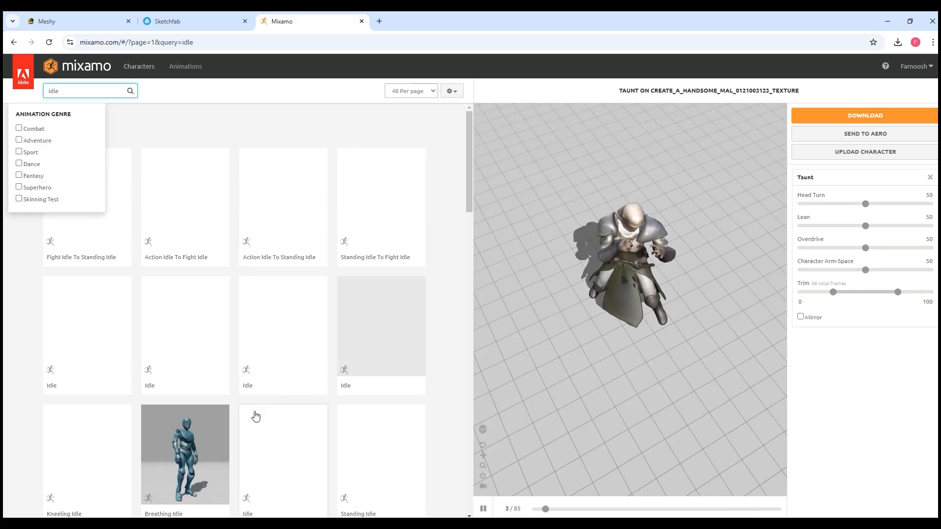
{"action": "left_click", "coordinate": [109, 315]}
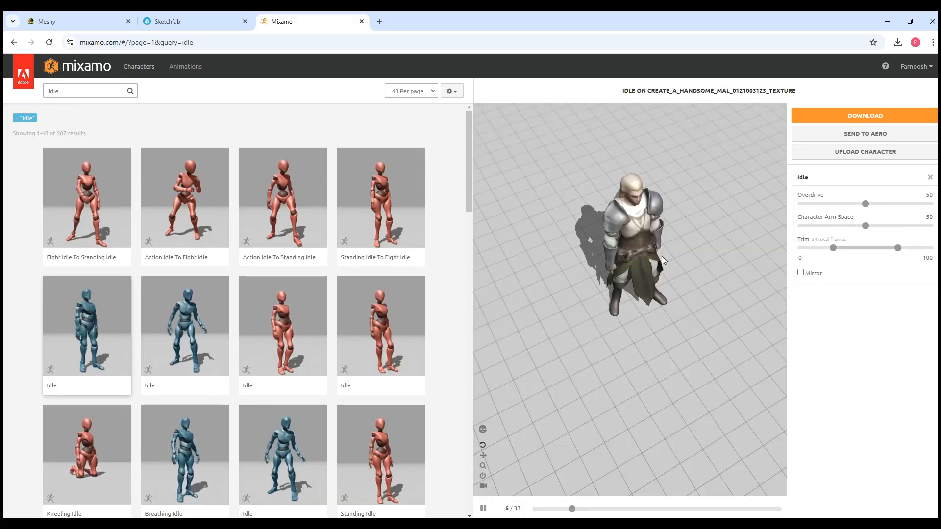
{"action": "left_click_drag", "start_coordinate": [669, 264], "coordinate": [645, 252]}
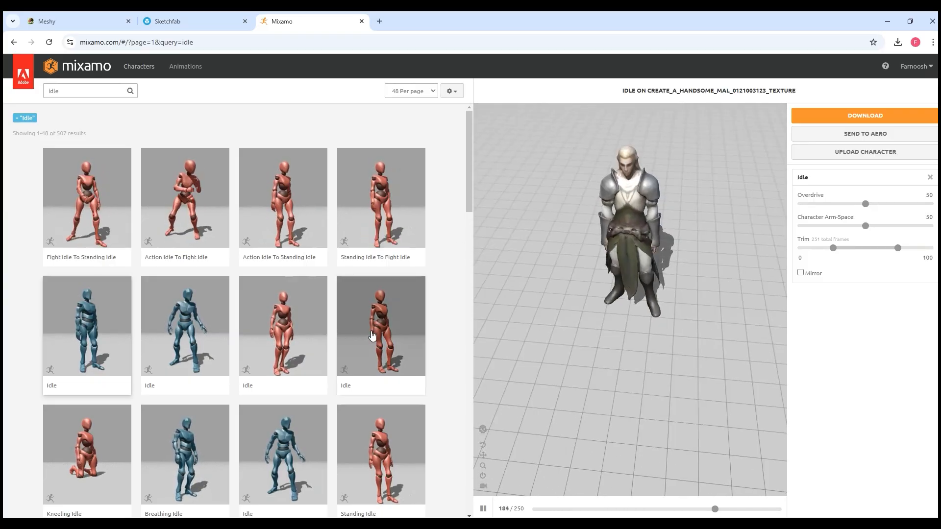
Apply the wide-stance Idle animation next to Breathing Idle to the elf and view it up close.
{"action": "scroll", "coordinate": [343, 339], "scroll_direction": "down", "scroll_amount": 1}
{"action": "left_click", "coordinate": [287, 392]}
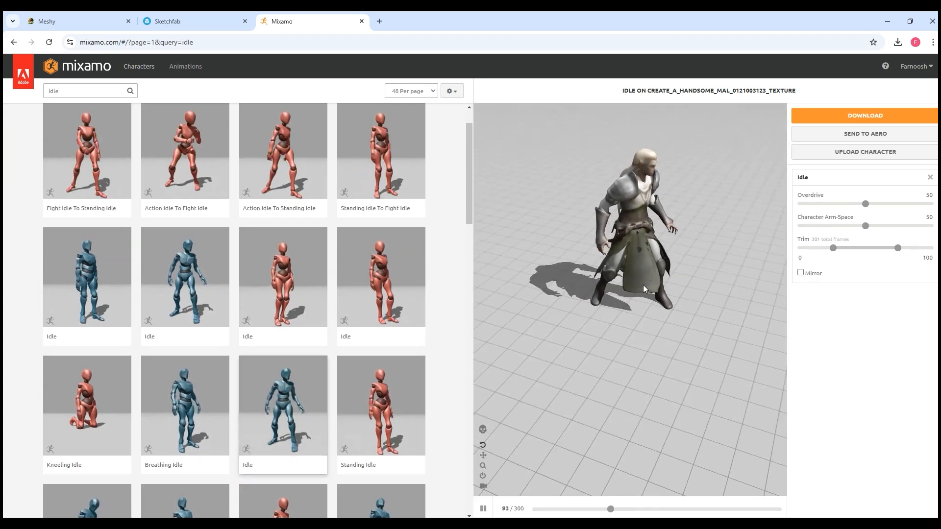
{"action": "mouse_move", "coordinate": [643, 285]}
{"action": "left_mouse_down"}
{"action": "mouse_move", "coordinate": [596, 296]}
{"action": "mouse_move", "coordinate": [718, 262]}
{"action": "mouse_move", "coordinate": [653, 265]}
{"action": "mouse_move", "coordinate": [743, 264]}
{"action": "mouse_move", "coordinate": [648, 252]}
{"action": "left_mouse_up"}
{"action": "scroll", "coordinate": [683, 255], "scroll_direction": "up", "scroll_amount": 3}
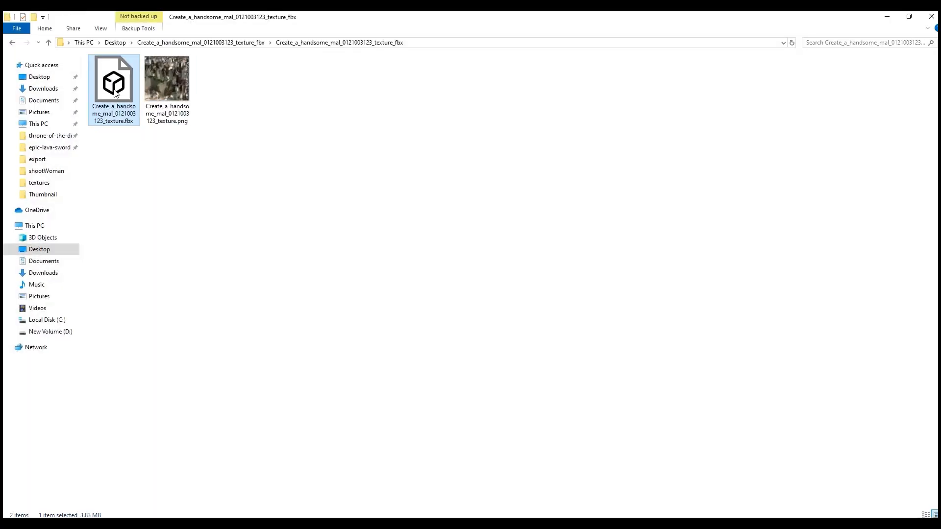
{"action": "left_click_drag", "start_coordinate": [114, 93], "coordinate": [437, 285]}
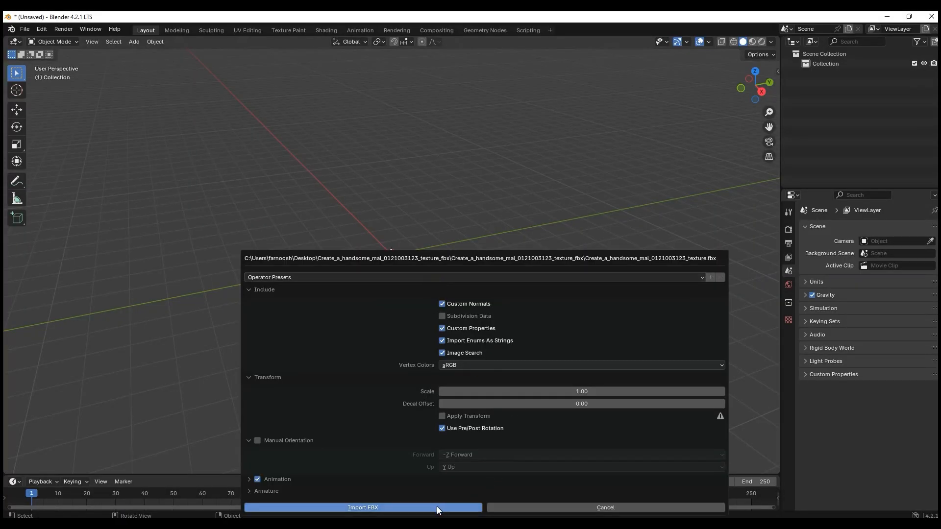
{"action": "left_click", "coordinate": [410, 507]}
{"action": "scroll", "coordinate": [363, 261], "scroll_direction": "up", "scroll_amount": 7}
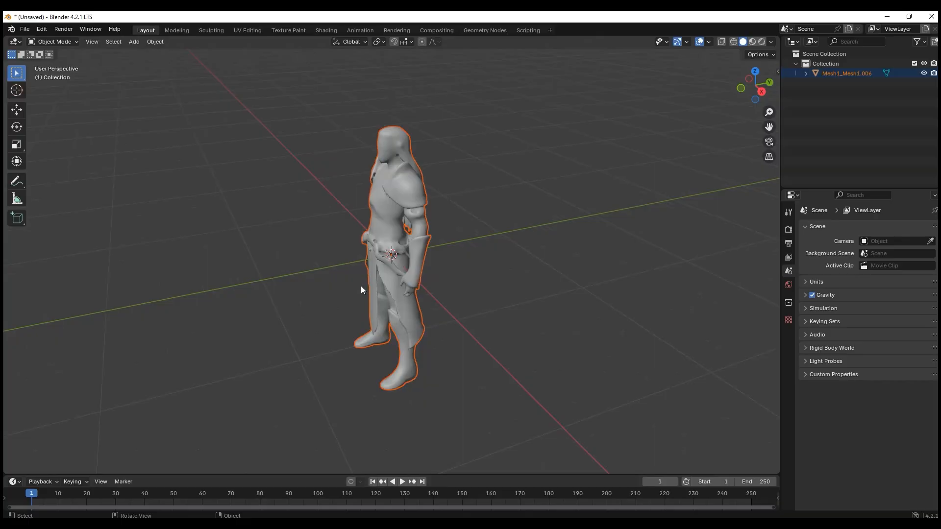
Raise the elf mesh along the Z axis to about 1.01 m so its feet stand at ground level.
{"action": "mouse_move", "coordinate": [749, 84]}
{"action": "left_mouse_down"}
{"action": "mouse_move", "coordinate": [669, 87]}
{"action": "mouse_move", "coordinate": [664, 96]}
{"action": "mouse_move", "coordinate": [755, 91]}
{"action": "left_mouse_up"}
{"action": "left_click", "coordinate": [18, 111]}
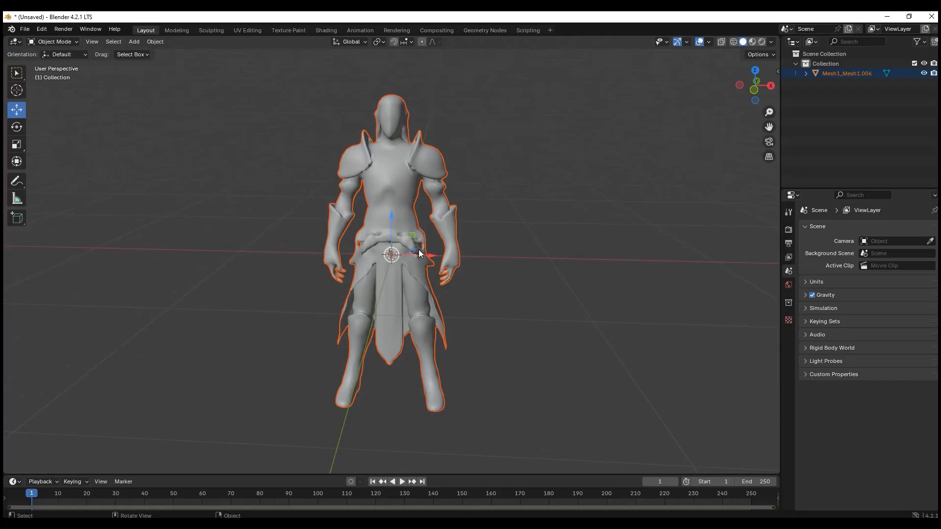
{"action": "left_click_drag", "start_coordinate": [392, 216], "coordinate": [390, 49]}
{"action": "left_click_drag", "start_coordinate": [753, 89], "coordinate": [263, 124]}
{"action": "left_click_drag", "start_coordinate": [391, 69], "coordinate": [392, 72]}
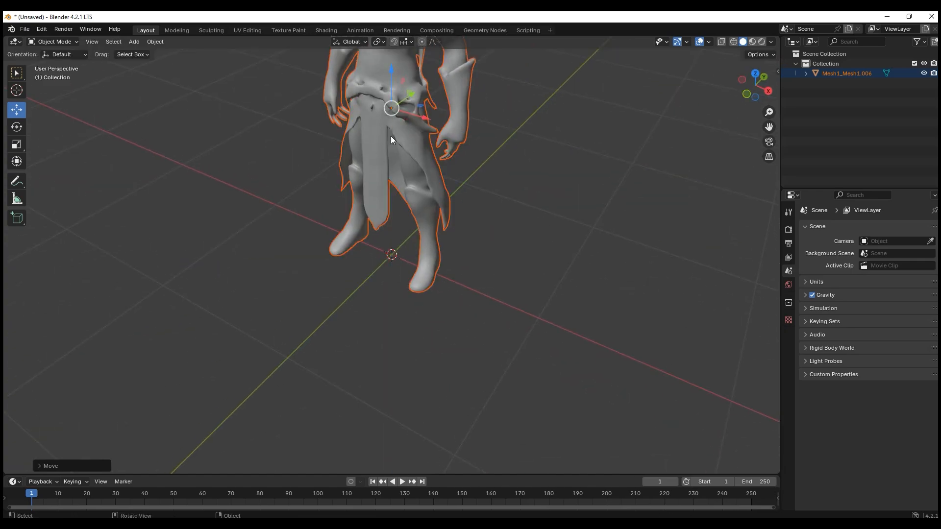
Set the elf mesh's origin to the 3D cursor.
{"action": "left_click", "coordinate": [428, 169]}
{"action": "right_click", "coordinate": [381, 157]}
{"action": "mouse_move", "coordinate": [379, 200]}
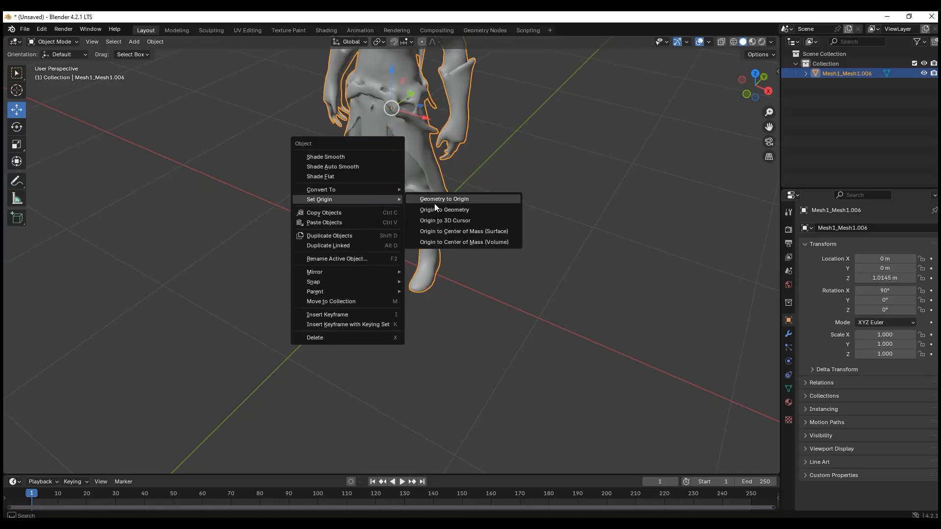
{"action": "left_click", "coordinate": [442, 219]}
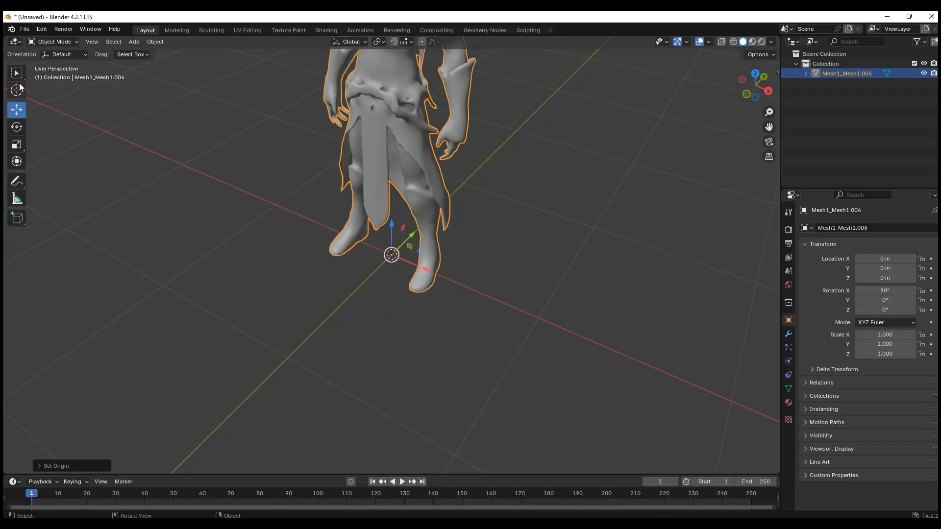
Select the elf mesh and switch it to Edit Mode with its underside in view.
{"action": "left_click_drag", "start_coordinate": [755, 98], "coordinate": [768, 111]}
{"action": "scroll", "coordinate": [536, 118], "scroll_direction": "down", "scroll_amount": 7}
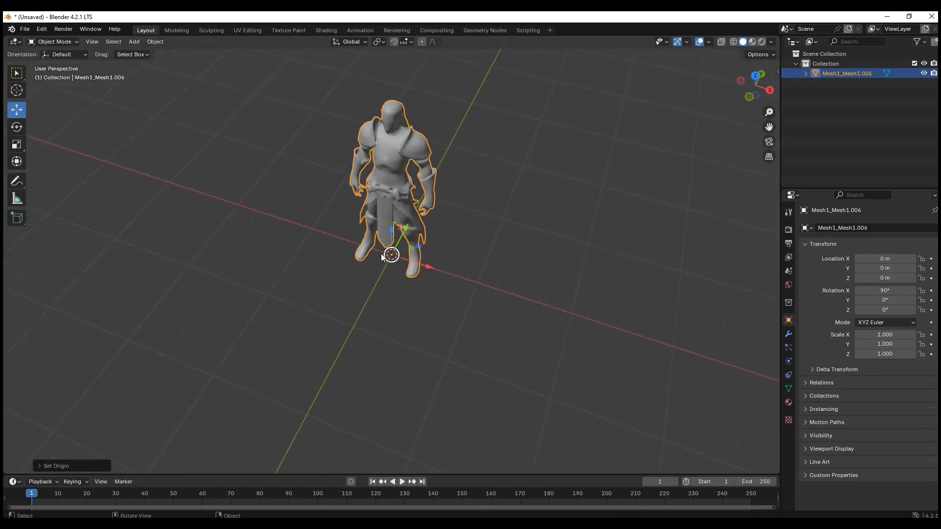
{"action": "scroll", "coordinate": [378, 230], "scroll_direction": "up", "scroll_amount": 8}
{"action": "mouse_move", "coordinate": [753, 87]}
{"action": "left_mouse_down"}
{"action": "mouse_move", "coordinate": [744, 63]}
{"action": "mouse_move", "coordinate": [701, 80]}
{"action": "mouse_move", "coordinate": [651, 69]}
{"action": "mouse_move", "coordinate": [590, 80]}
{"action": "mouse_move", "coordinate": [529, 28]}
{"action": "mouse_move", "coordinate": [733, 51]}
{"action": "mouse_move", "coordinate": [706, 35]}
{"action": "mouse_move", "coordinate": [755, 94]}
{"action": "left_mouse_up"}
{"action": "left_click", "coordinate": [523, 173]}
{"action": "left_click", "coordinate": [433, 186]}
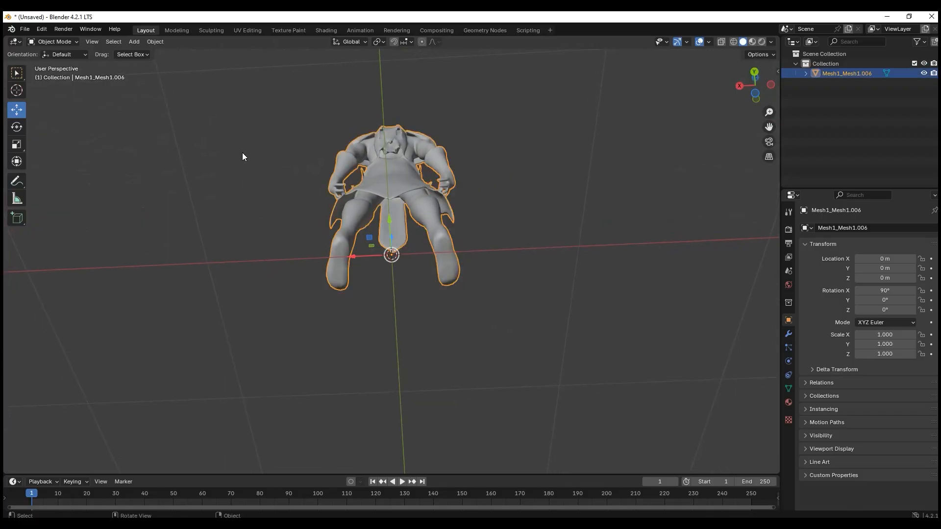
{"action": "left_click", "coordinate": [68, 43]}
{"action": "left_click", "coordinate": [69, 64]}
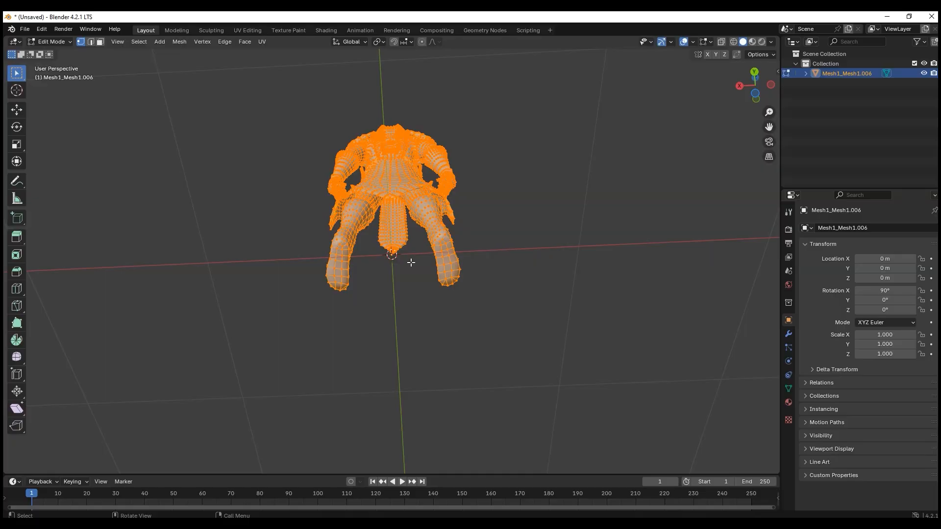
Delete the vertices at the lower end of the front cloth panel hanging between the elf's legs.
{"action": "left_click_drag", "start_coordinate": [411, 262], "coordinate": [375, 231]}
{"action": "left_click_drag", "start_coordinate": [412, 257], "coordinate": [366, 229]}
{"action": "right_click", "coordinate": [399, 246]}
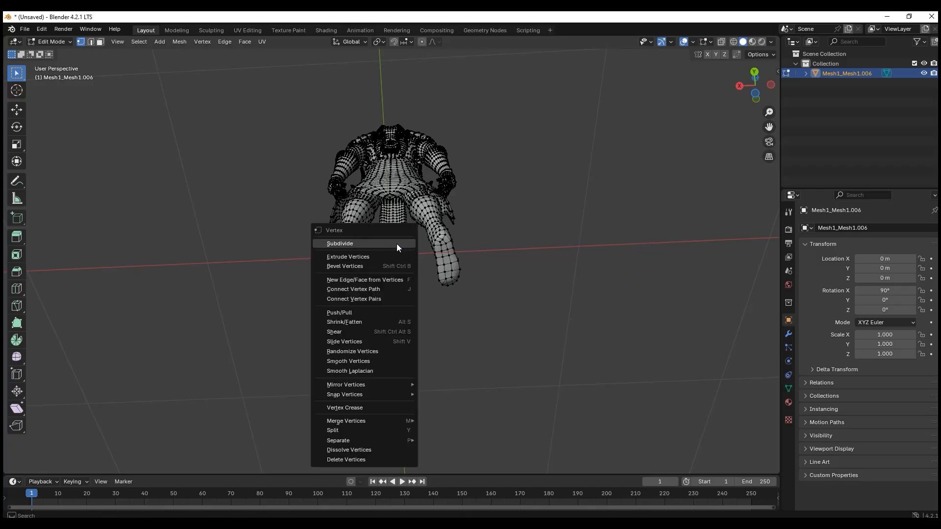
{"action": "left_click", "coordinate": [396, 243]}
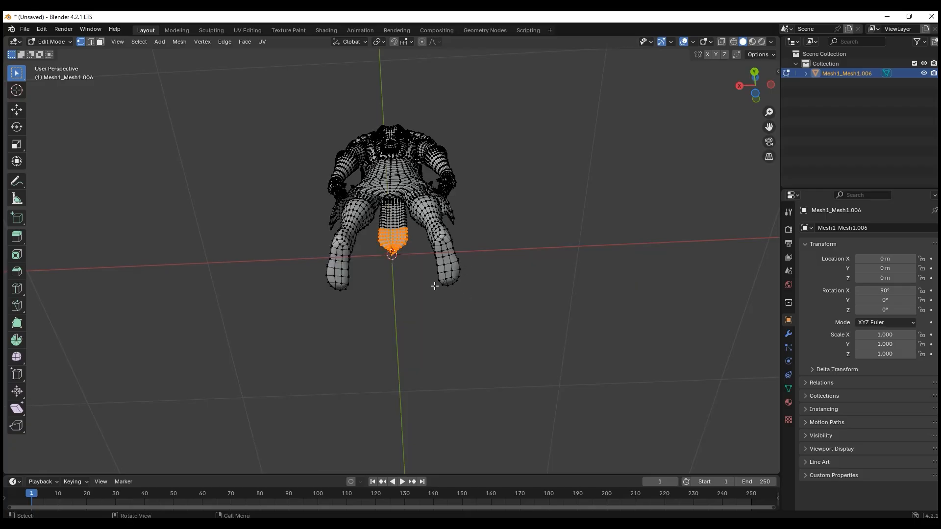
{"action": "key", "text": "x"}
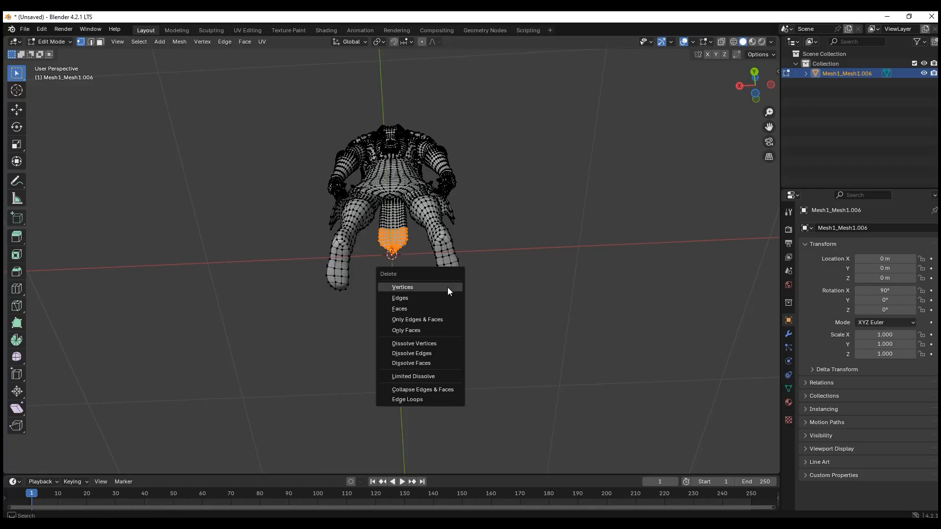
{"action": "left_click", "coordinate": [410, 288]}
Shorten the front cloth panel further by deleting its remaining lowest vertex rows between the legs.
{"action": "scroll", "coordinate": [408, 265], "scroll_direction": "up", "scroll_amount": 1}
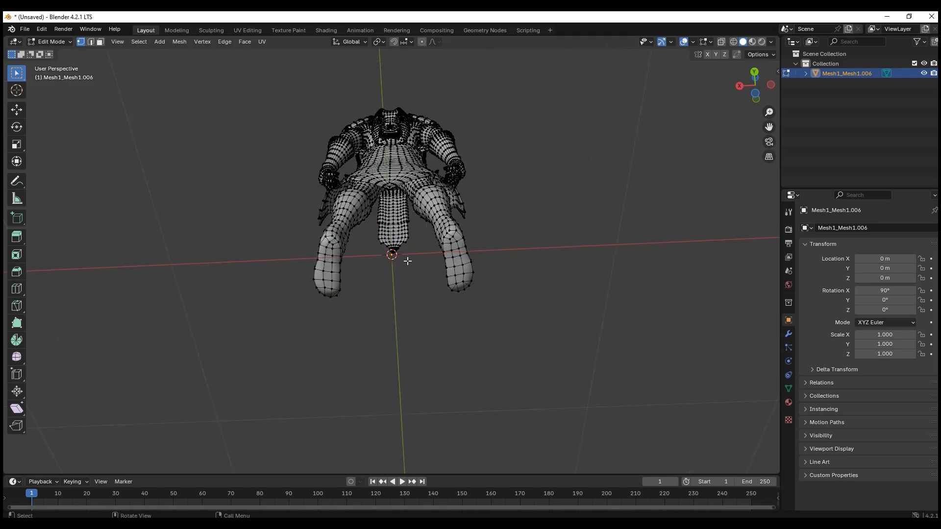
{"action": "left_click_drag", "start_coordinate": [419, 259], "coordinate": [372, 225]}
{"action": "key", "text": "x"}
{"action": "left_click", "coordinate": [387, 243]}
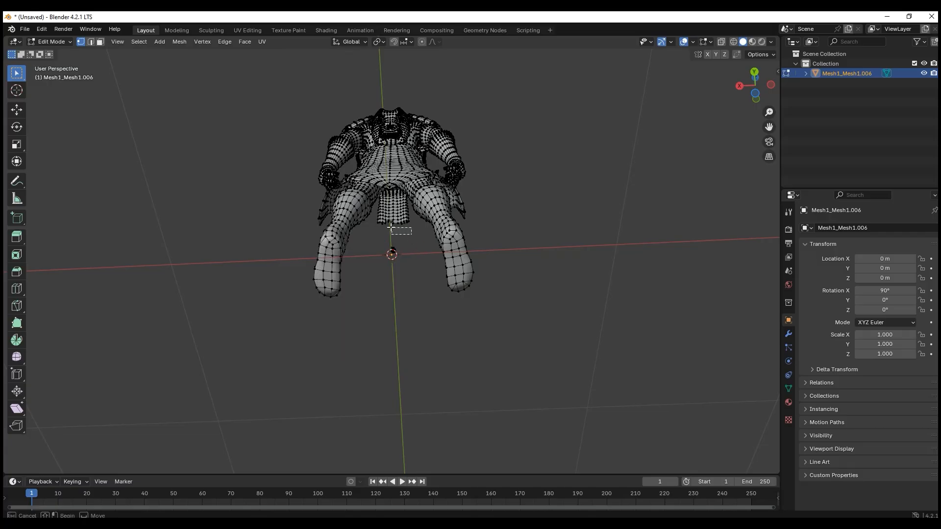
{"action": "left_click_drag", "start_coordinate": [373, 221], "coordinate": [374, 221]}
{"action": "key", "text": "x"}
{"action": "left_click", "coordinate": [366, 237]}
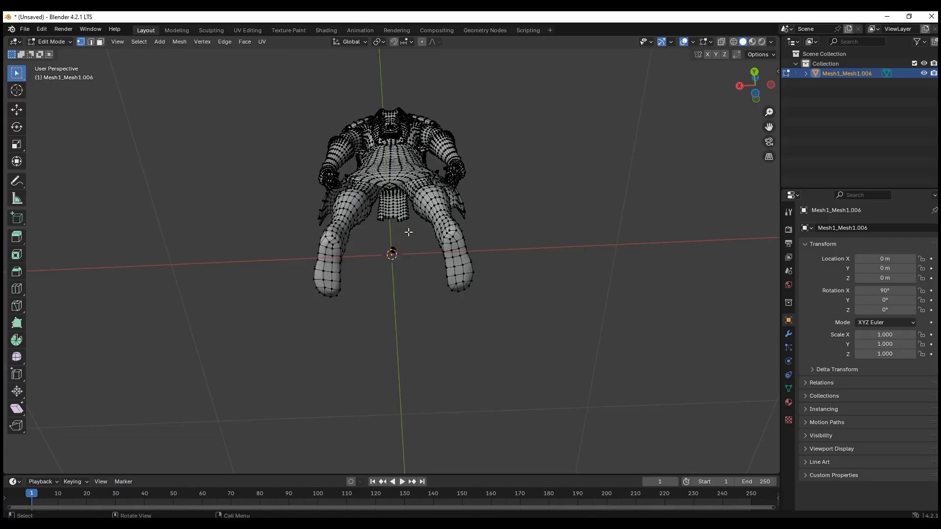
{"action": "key", "text": "x"}
{"action": "left_click", "coordinate": [383, 239]}
{"action": "key", "text": "x"}
{"action": "left_click", "coordinate": [361, 241]}
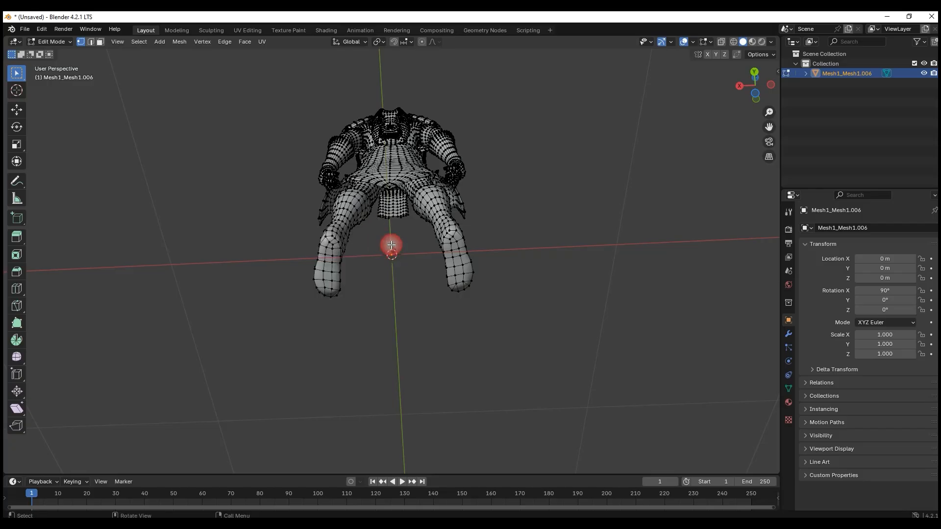
Delete the stray vertices floating between the elf's lower legs.
{"action": "left_click_drag", "start_coordinate": [748, 87], "coordinate": [334, 192]}
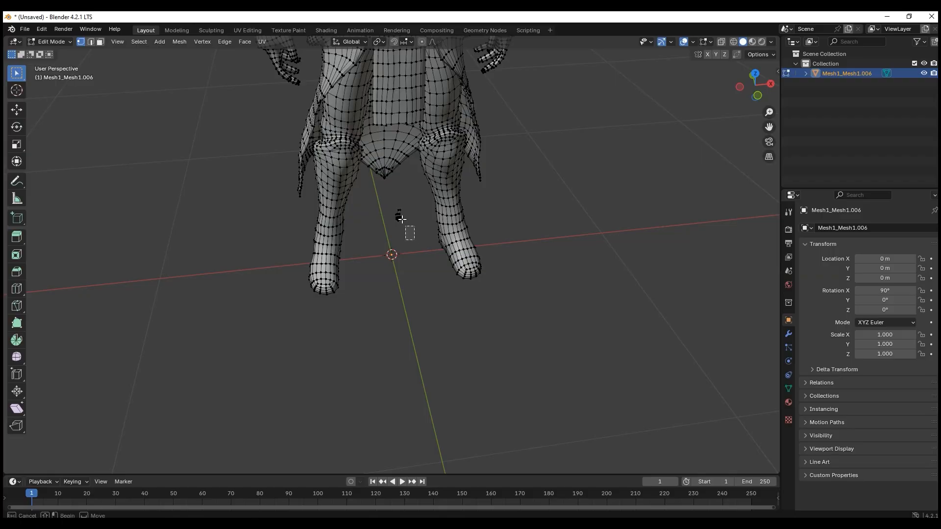
{"action": "key", "text": "x"}
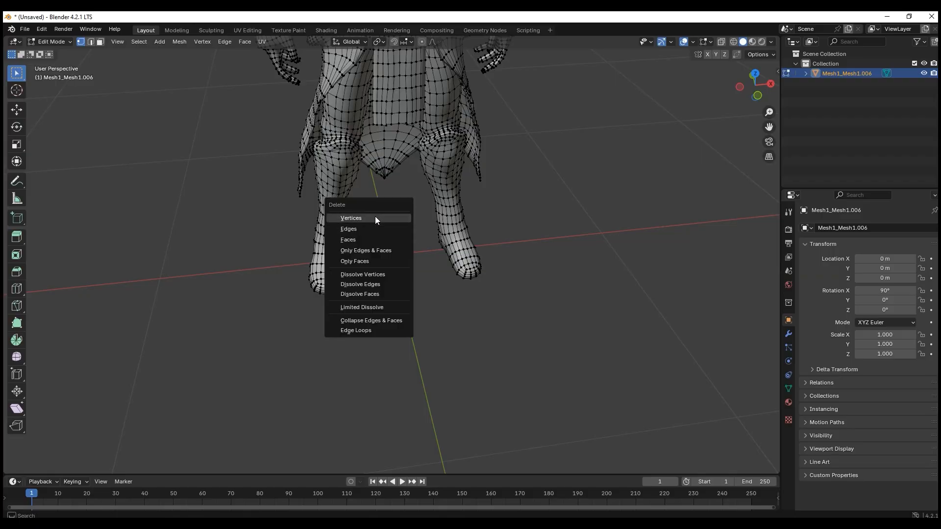
{"action": "left_click", "coordinate": [376, 219]}
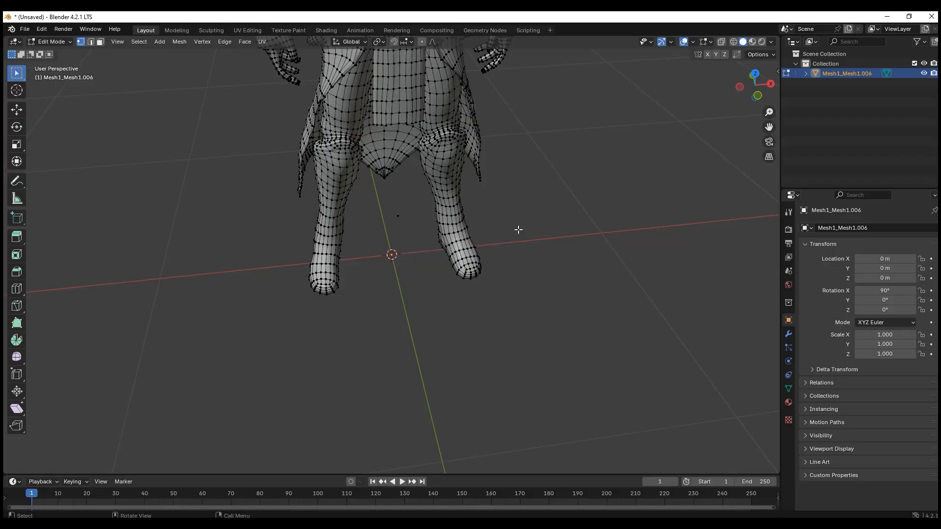
{"action": "key", "text": "x"}
{"action": "left_click", "coordinate": [416, 226]}
Trim both side edges of the front cloth panel by deleting their outer vertices.
{"action": "left_click_drag", "start_coordinate": [761, 96], "coordinate": [743, 151]}
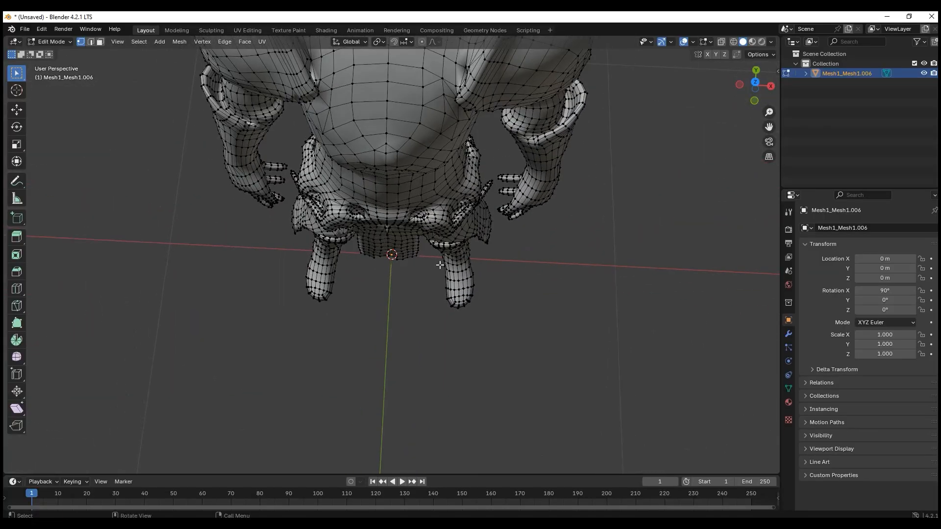
{"action": "key", "text": "x"}
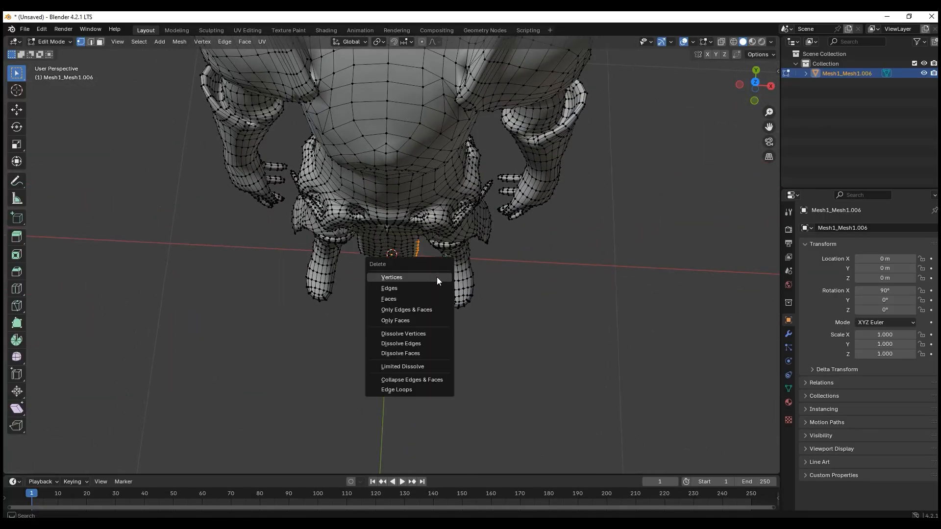
{"action": "left_click", "coordinate": [420, 278]}
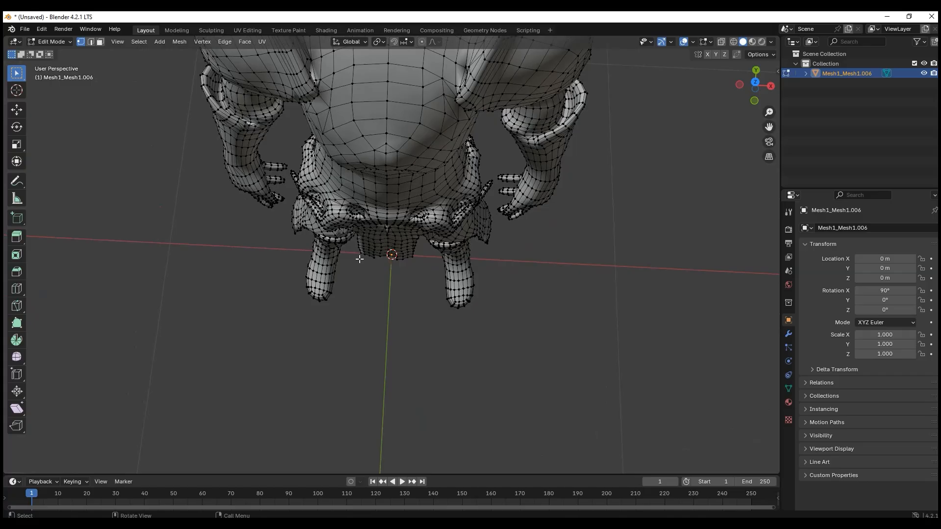
{"action": "left_click_drag", "start_coordinate": [354, 248], "coordinate": [355, 246]}
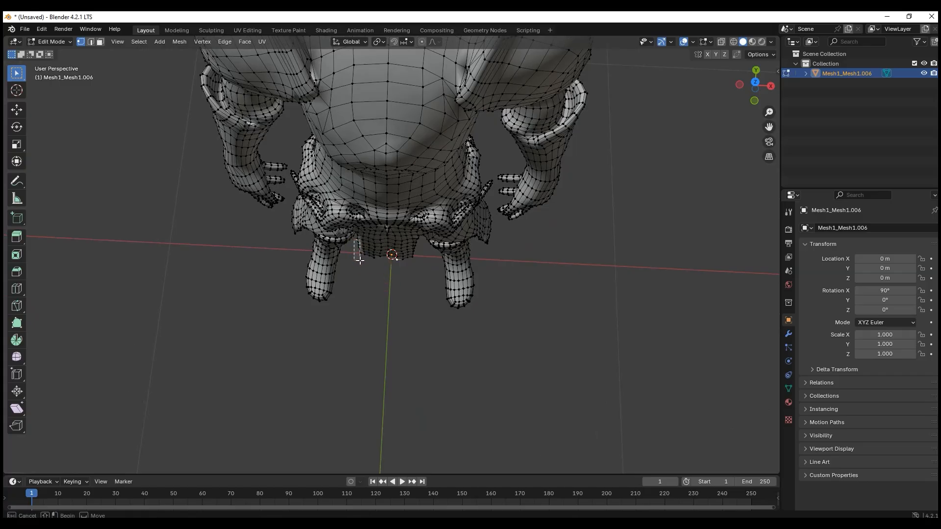
{"action": "key", "text": "x"}
{"action": "left_click", "coordinate": [371, 275]}
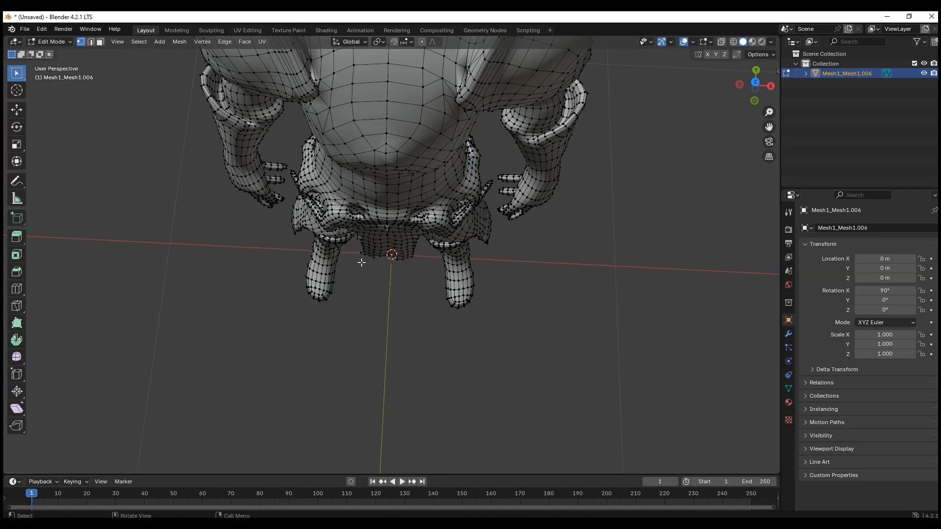
{"action": "key", "text": "x"}
{"action": "left_click", "coordinate": [362, 279]}
{"action": "left_click_drag", "start_coordinate": [748, 98], "coordinate": [742, 159]}
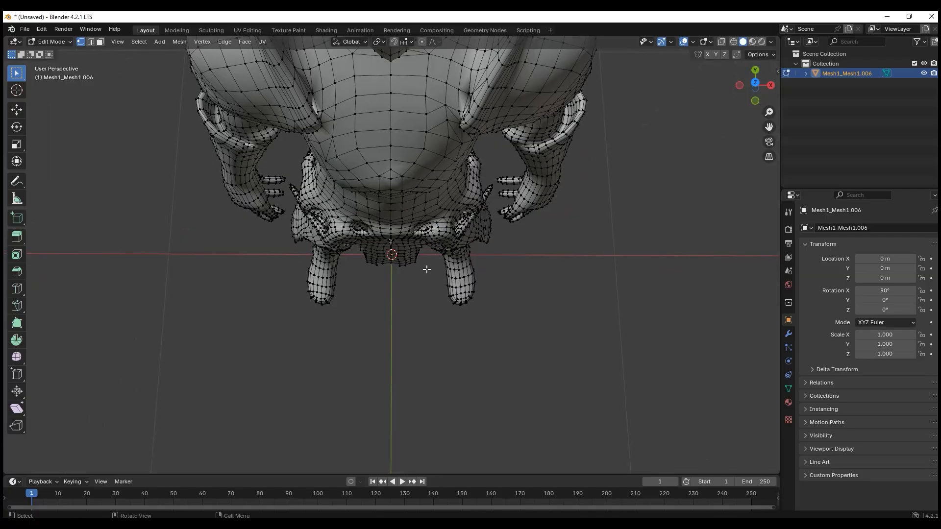
{"action": "key", "text": "x"}
{"action": "left_click", "coordinate": [421, 272]}
Compare the elf's long skirt in the Mixamo preview with the trimmed mesh in Blender.
{"action": "left_click_drag", "start_coordinate": [737, 87], "coordinate": [608, 112]}
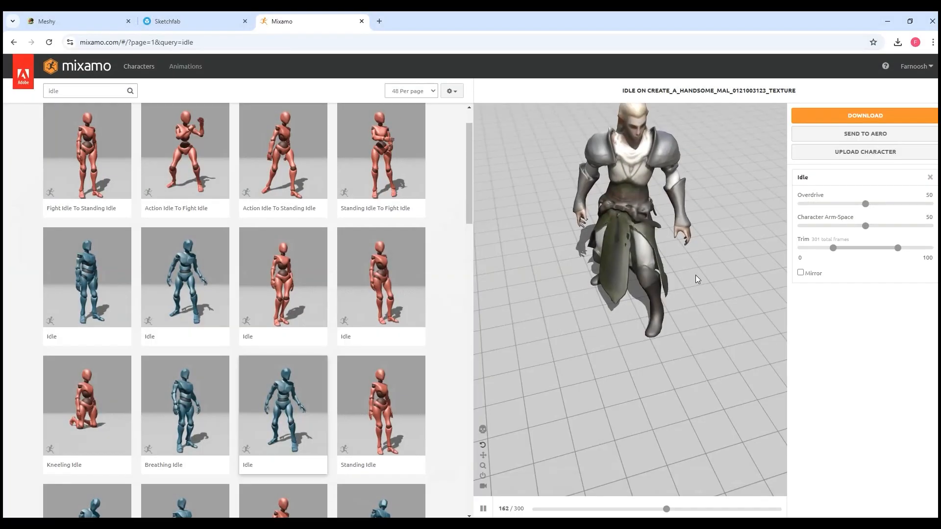
{"action": "left_click_drag", "start_coordinate": [648, 275], "coordinate": [601, 268]}
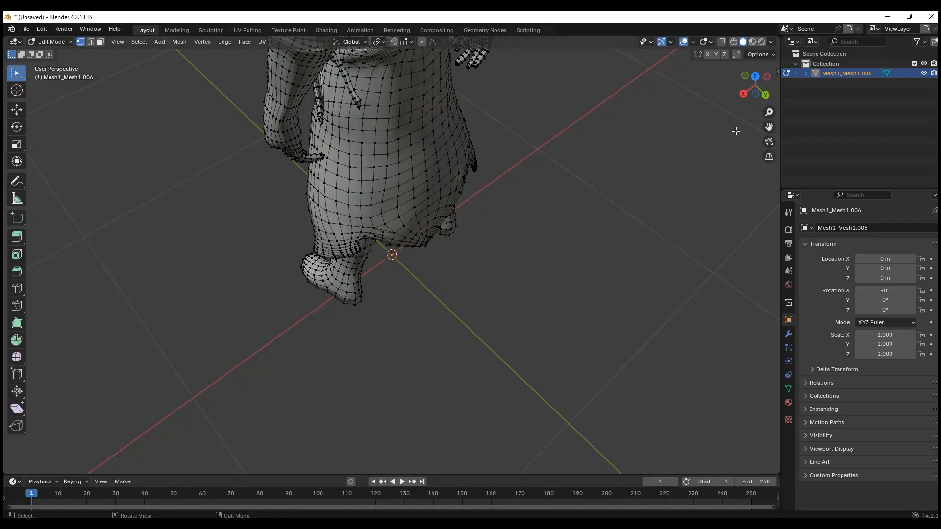
{"action": "left_click_drag", "start_coordinate": [735, 98], "coordinate": [403, 122]}
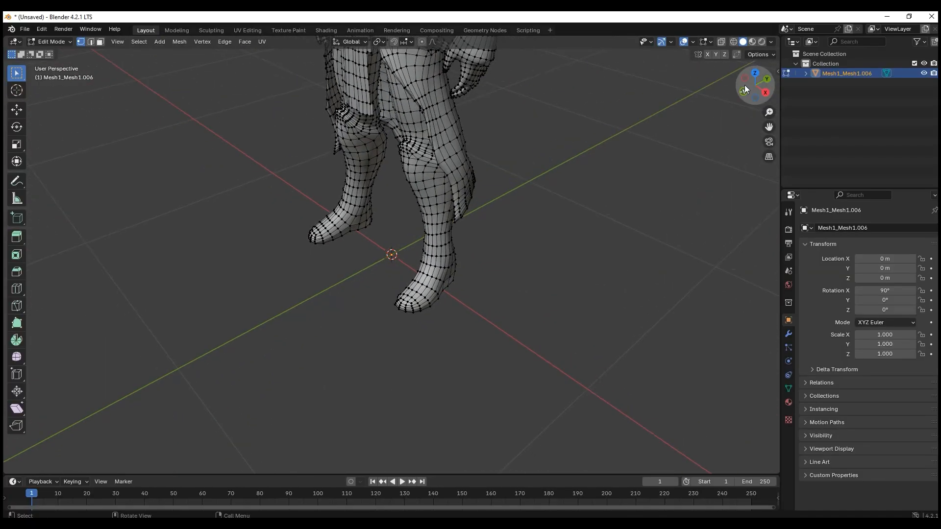
Open the export format choices for the trimmed elf mesh.
{"action": "left_click_drag", "start_coordinate": [755, 103], "coordinate": [753, 102]}
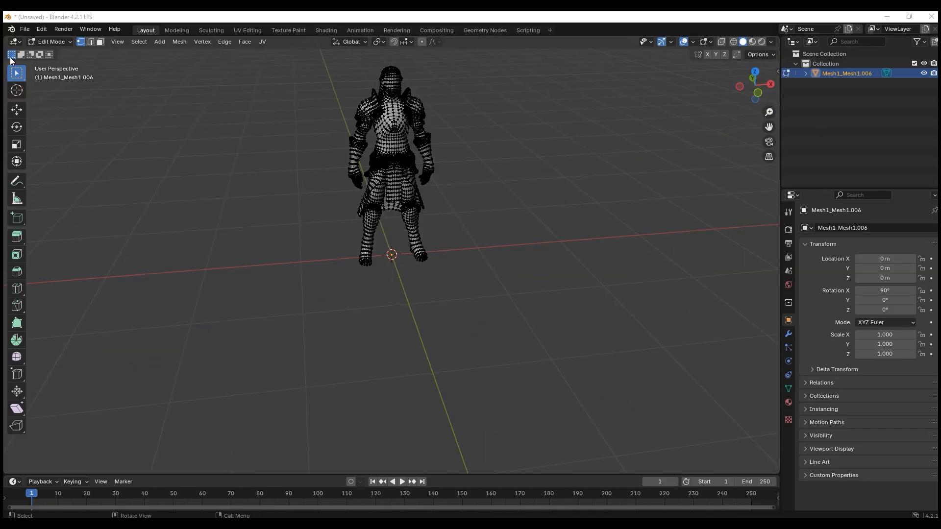
{"action": "left_click", "coordinate": [24, 30]}
{"action": "mouse_move", "coordinate": [88, 179]}
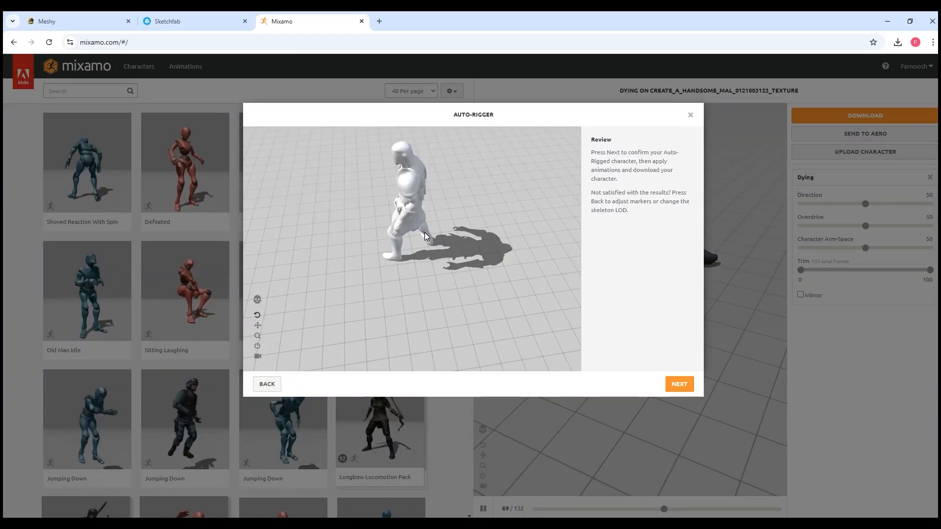
Inspect the rigged elf in Mixamo's Auto-Rigger review and accept it as the current character.
{"action": "scroll", "coordinate": [428, 217], "scroll_direction": "up", "scroll_amount": 3}
{"action": "mouse_move", "coordinate": [428, 216]}
{"action": "left_mouse_down"}
{"action": "mouse_move", "coordinate": [406, 247]}
{"action": "mouse_move", "coordinate": [392, 241]}
{"action": "mouse_move", "coordinate": [458, 235]}
{"action": "mouse_move", "coordinate": [437, 230]}
{"action": "left_mouse_up"}
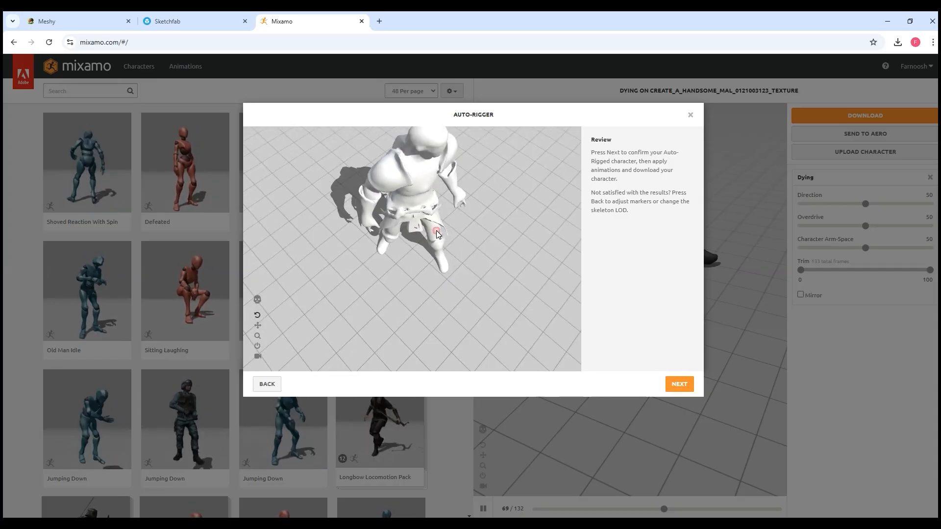
{"action": "left_click", "coordinate": [680, 384]}
{"action": "left_click", "coordinate": [680, 387]}
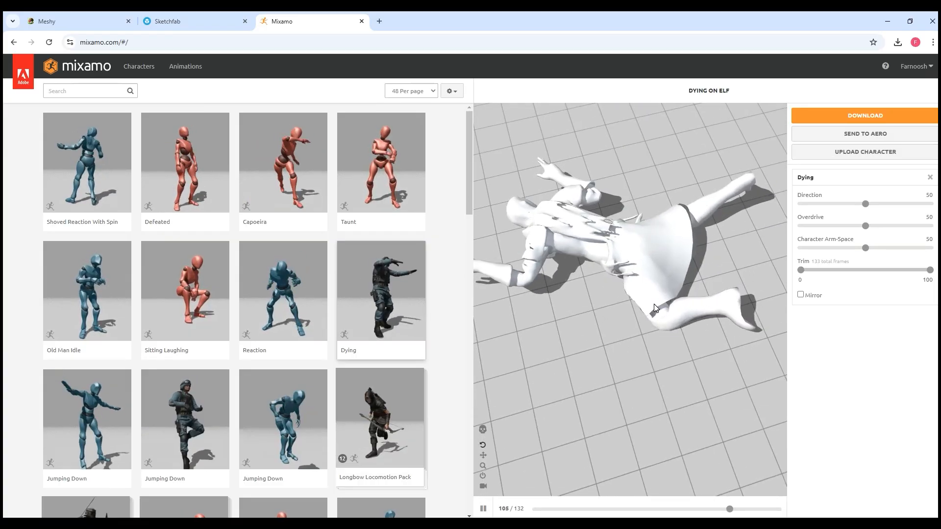
Search for "idle" and apply the second row's first Idle animation to the newly rigged elf, viewing it from several sides.
{"action": "left_click", "coordinate": [81, 91]}
{"action": "type", "text": "idle"}
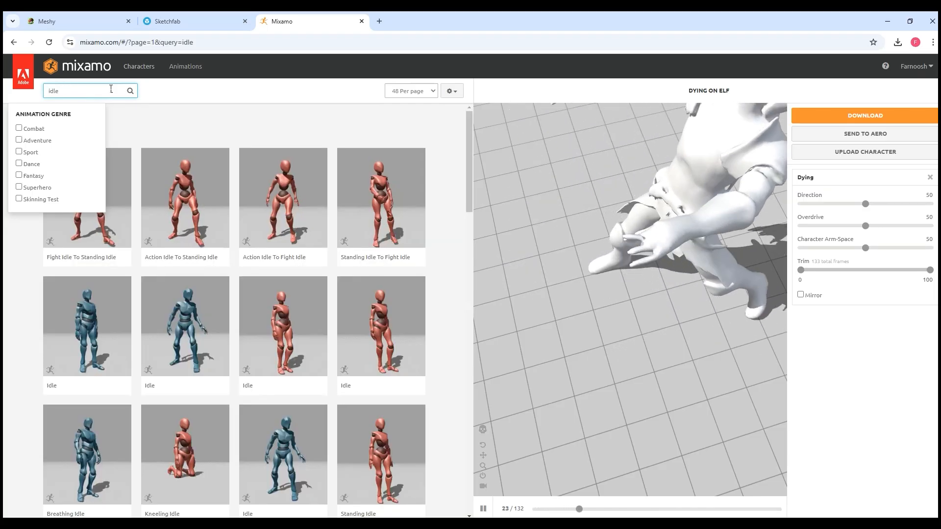
{"action": "left_click", "coordinate": [105, 328]}
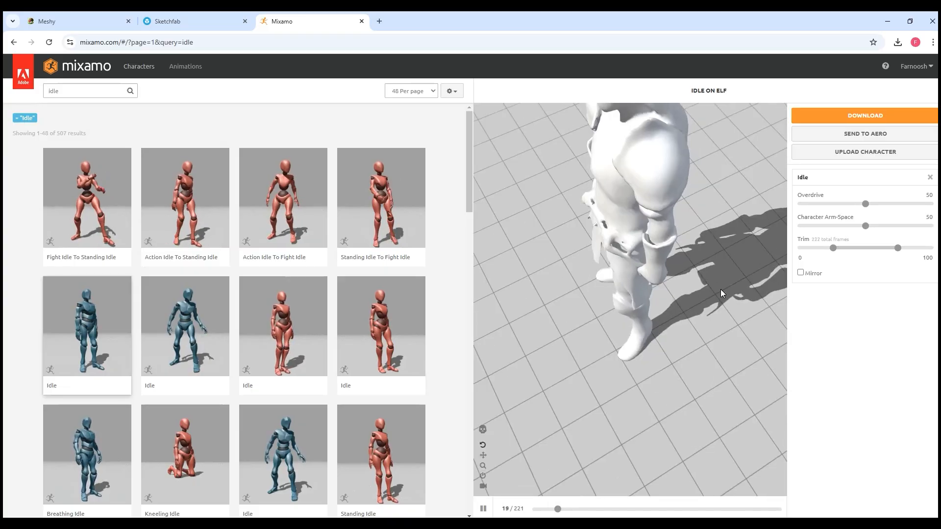
{"action": "left_click_drag", "start_coordinate": [757, 272], "coordinate": [690, 240]}
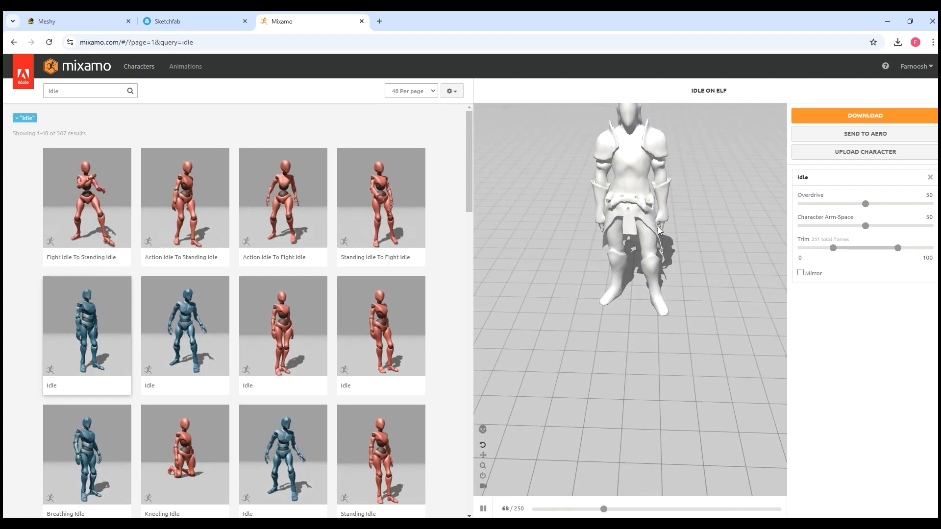
Set the Idle animation's Character Arm-Space to 66.
{"action": "left_click_drag", "start_coordinate": [865, 226], "coordinate": [890, 229]}
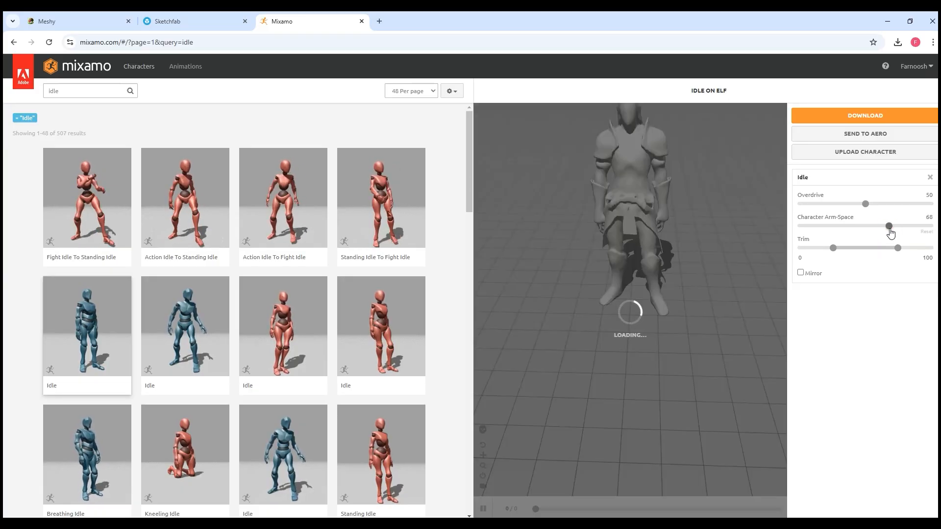
{"action": "left_click_drag", "start_coordinate": [890, 229], "coordinate": [885, 227]}
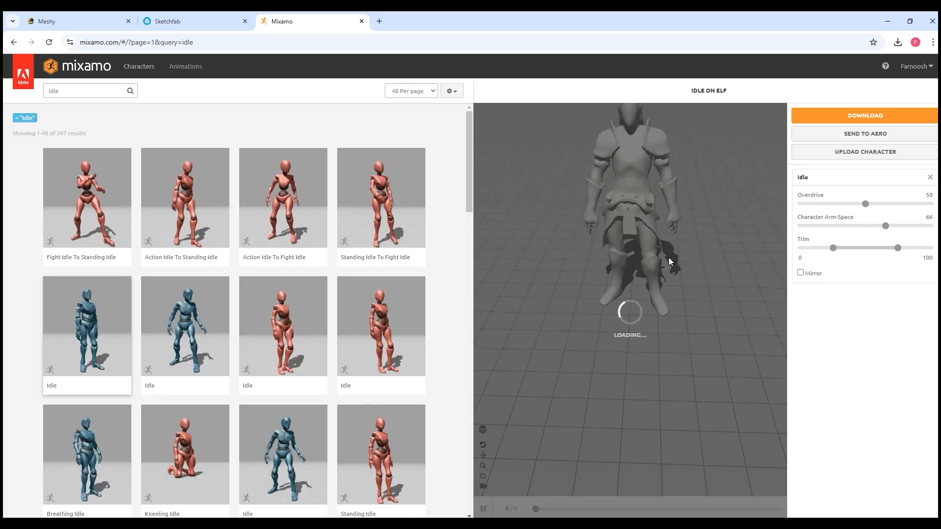
{"action": "left_click_drag", "start_coordinate": [669, 254], "coordinate": [678, 235]}
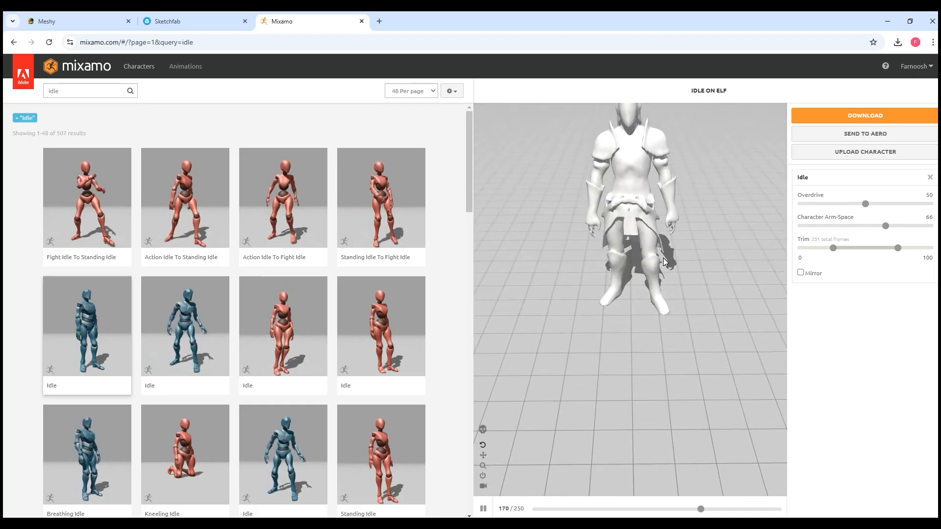
Download the elf's Idle animation as FBX for Unity with skin at 30 frames per second and no keyframe reduction.
{"action": "left_click", "coordinate": [852, 116]}
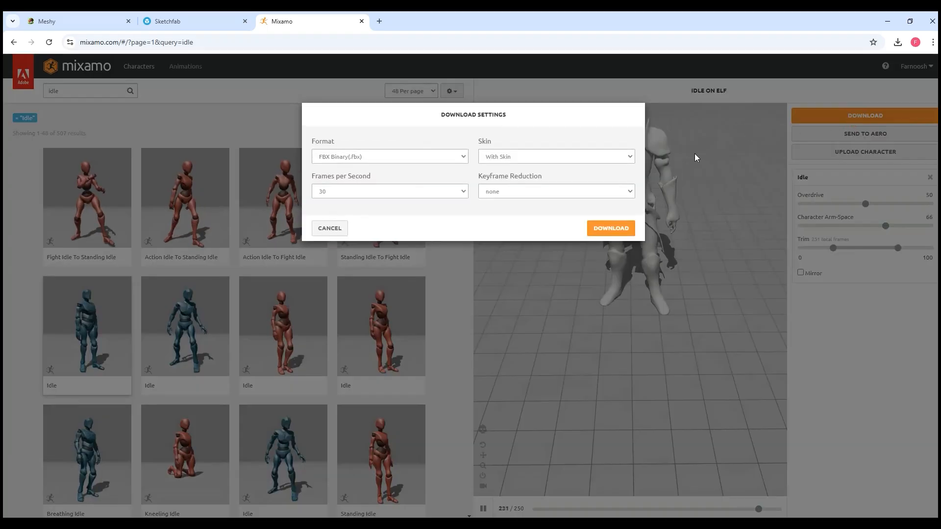
{"action": "left_click", "coordinate": [386, 156]}
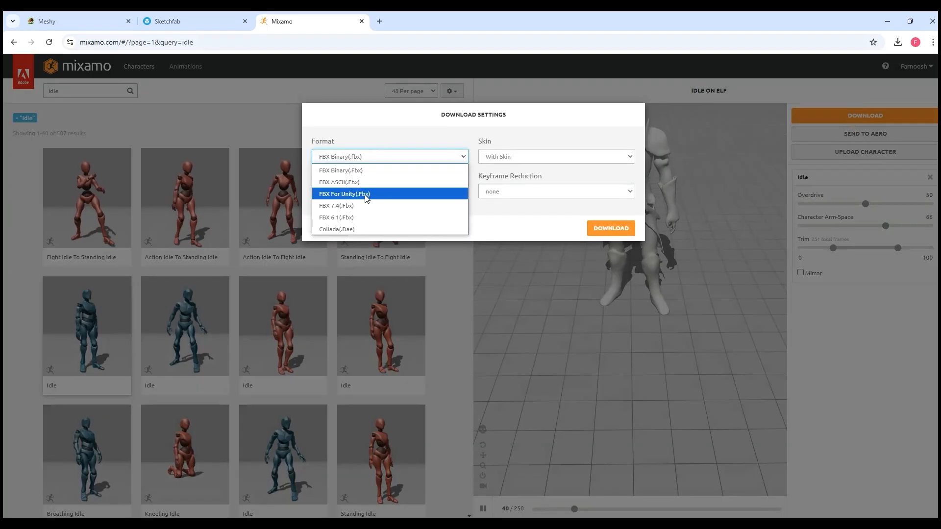
{"action": "left_click", "coordinate": [375, 196]}
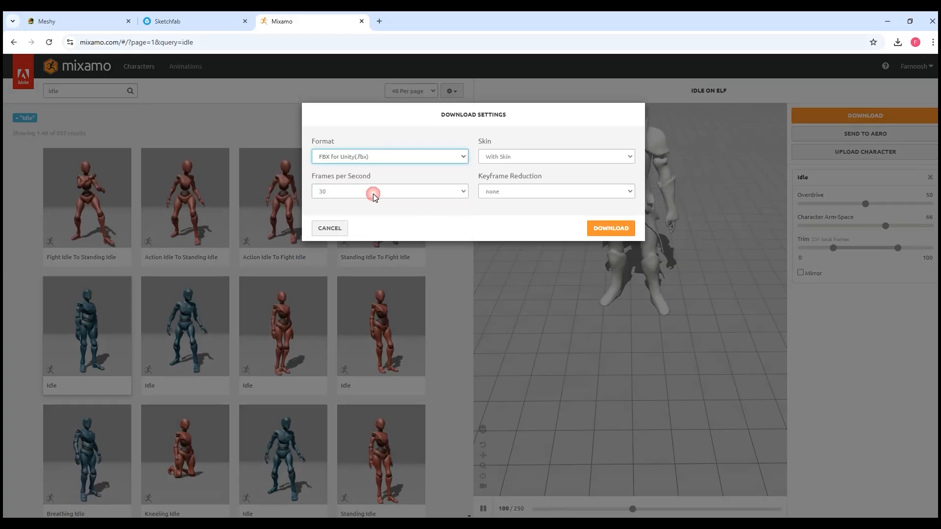
{"action": "left_click", "coordinate": [519, 158]}
{"action": "left_click", "coordinate": [519, 169]}
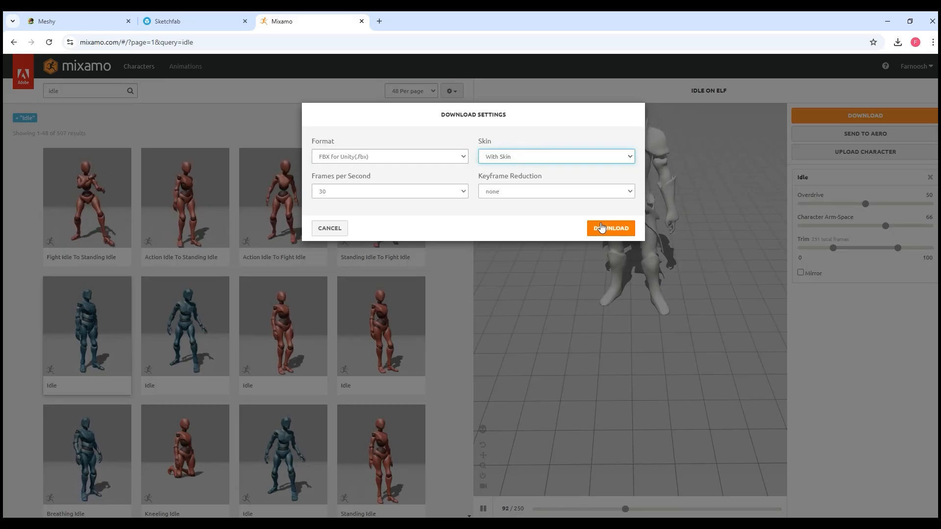
{"action": "left_click", "coordinate": [513, 157]}
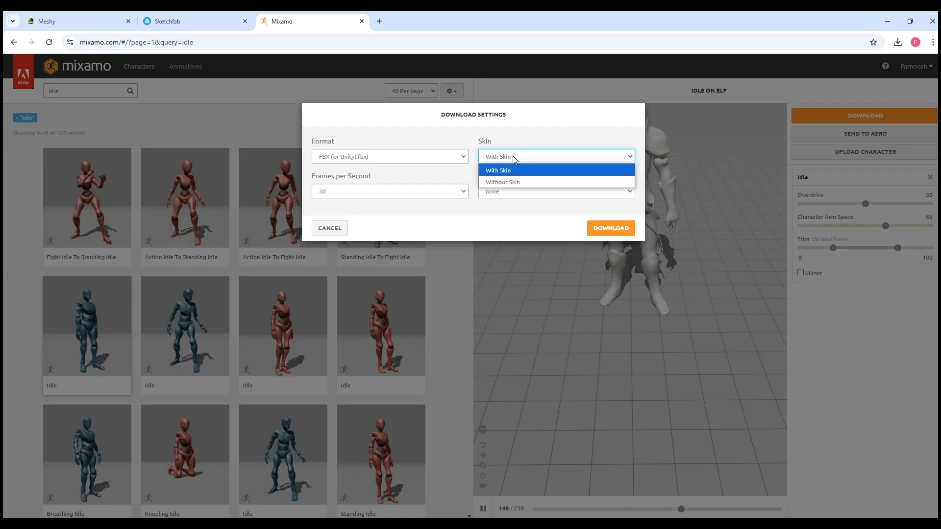
{"action": "left_click", "coordinate": [527, 157]}
{"action": "left_click", "coordinate": [516, 162]}
{"action": "left_click", "coordinate": [518, 170]}
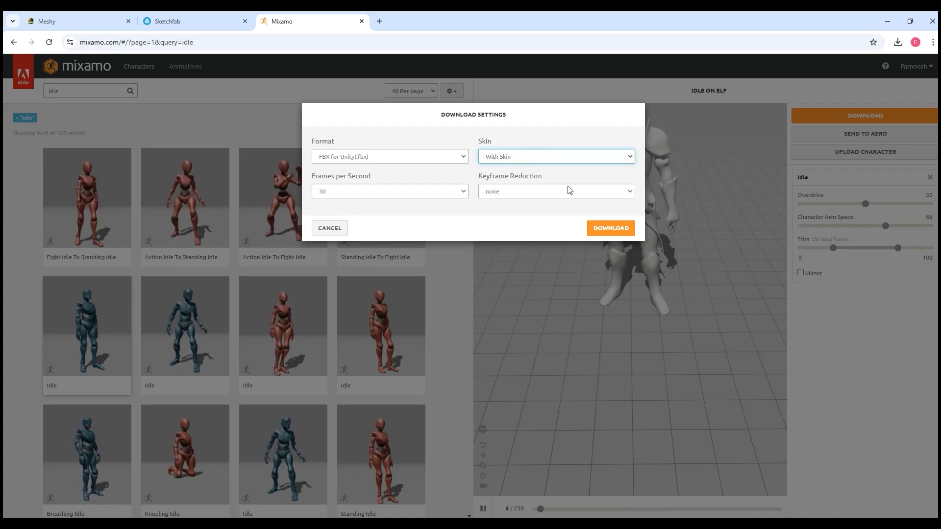
{"action": "left_click", "coordinate": [599, 230]}
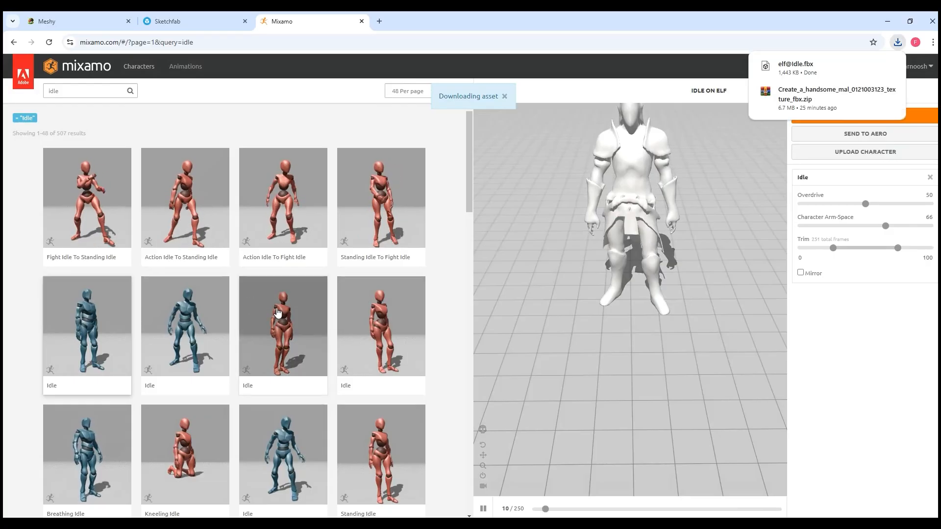
Search for "run", apply Slow Run to the elf with In Place enabled, and set Character Arm-Space to 56.
{"action": "scroll", "coordinate": [322, 325], "scroll_direction": "down", "scroll_amount": 1}
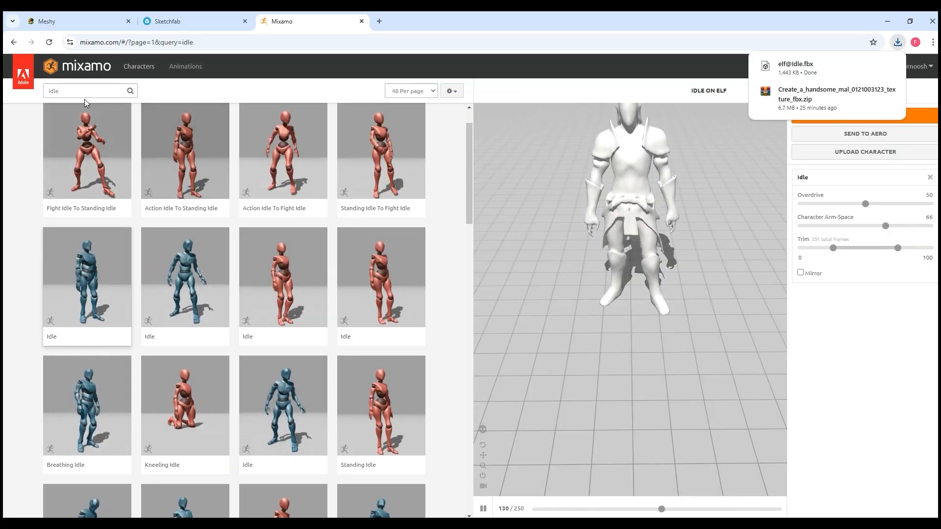
{"action": "left_click", "coordinate": [43, 92]}
{"action": "type", "text": "run"}
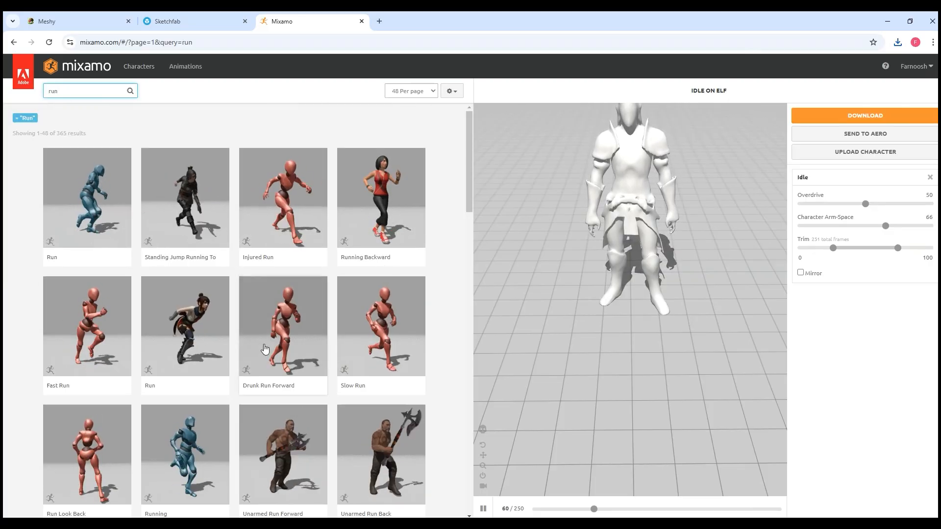
{"action": "left_click", "coordinate": [393, 314]}
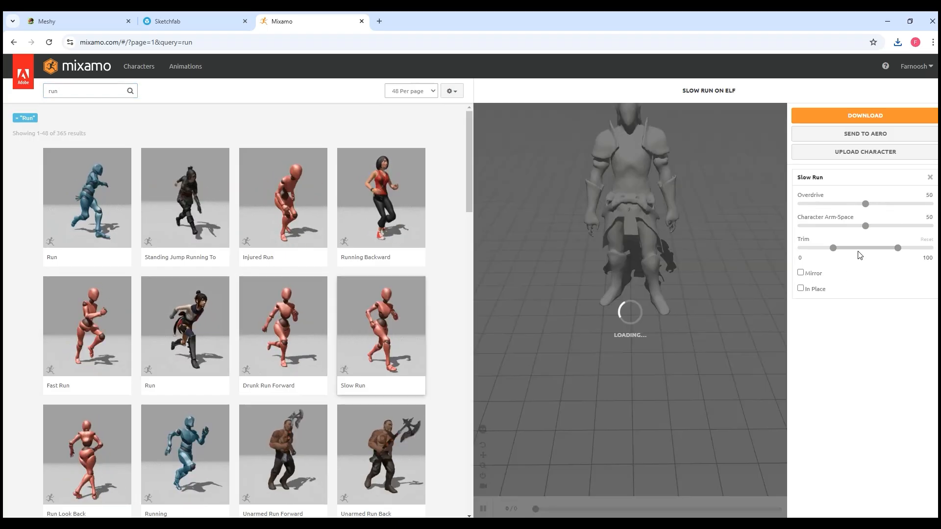
{"action": "left_click", "coordinate": [801, 288]}
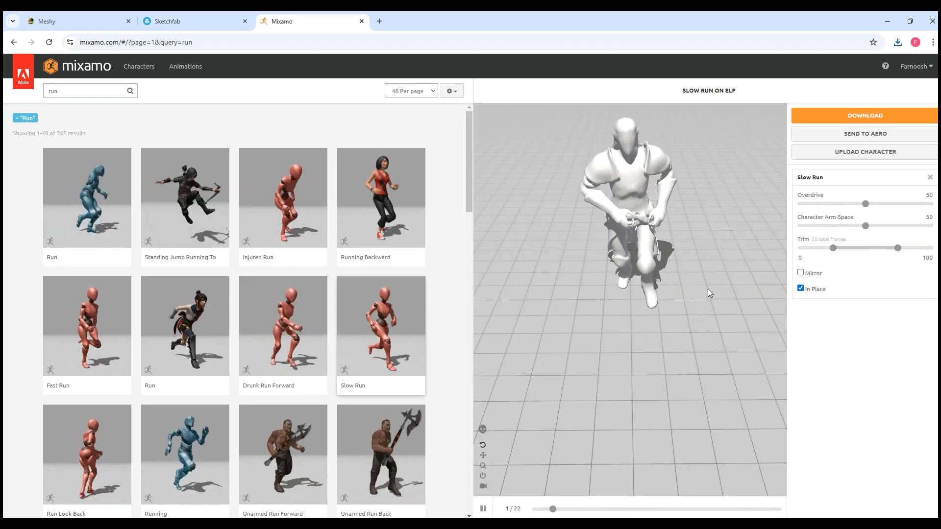
{"action": "left_click_drag", "start_coordinate": [707, 289], "coordinate": [659, 295]}
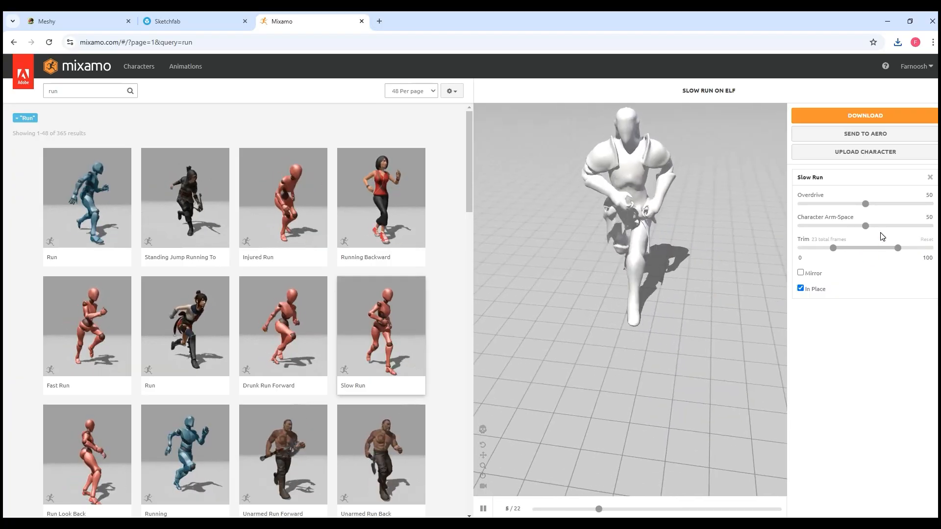
{"action": "left_click_drag", "start_coordinate": [865, 225], "coordinate": [873, 226]}
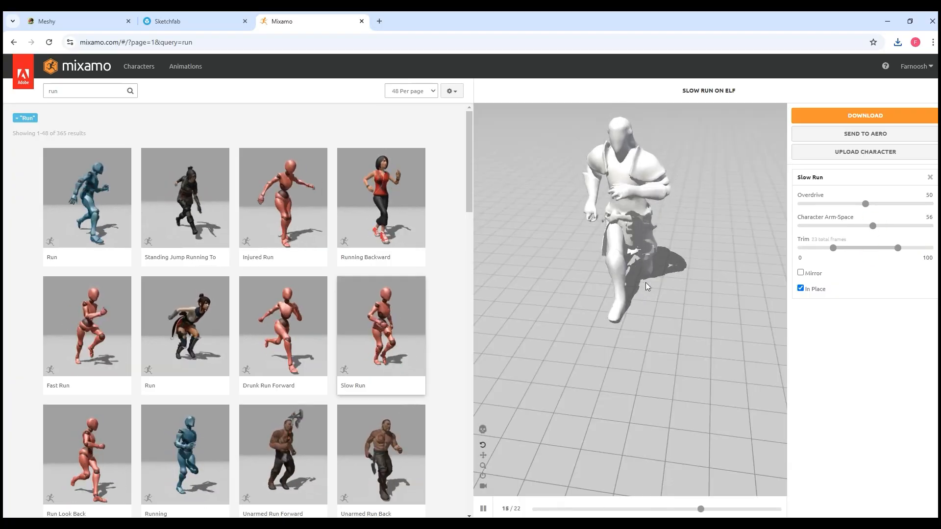
{"action": "mouse_move", "coordinate": [645, 286]}
{"action": "left_mouse_down"}
{"action": "mouse_move", "coordinate": [581, 296]}
{"action": "mouse_move", "coordinate": [523, 283]}
{"action": "mouse_move", "coordinate": [682, 292]}
{"action": "mouse_move", "coordinate": [651, 288]}
{"action": "left_mouse_up"}
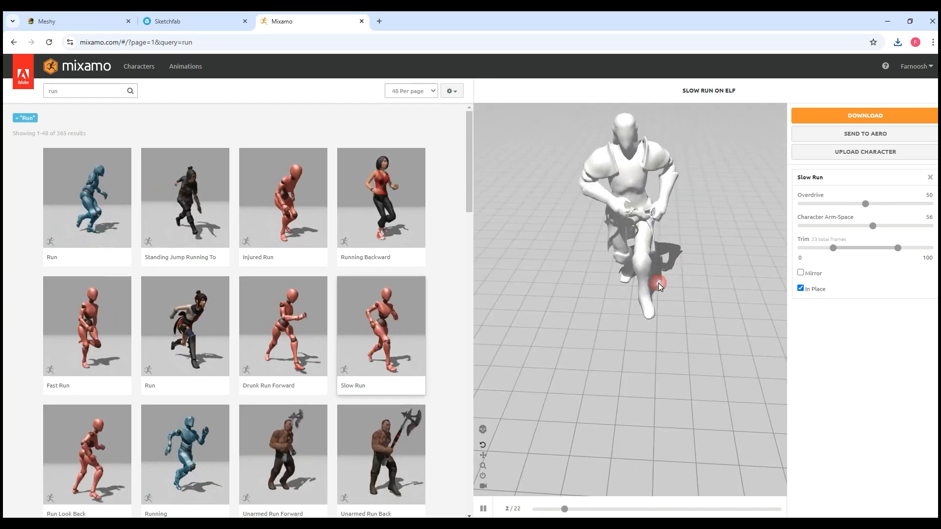
Download the Slow Run animation as FBX for Unity without skin at 30 frames per second.
{"action": "left_click", "coordinate": [876, 117]}
{"action": "left_click", "coordinate": [516, 156]}
{"action": "left_click", "coordinate": [512, 180]}
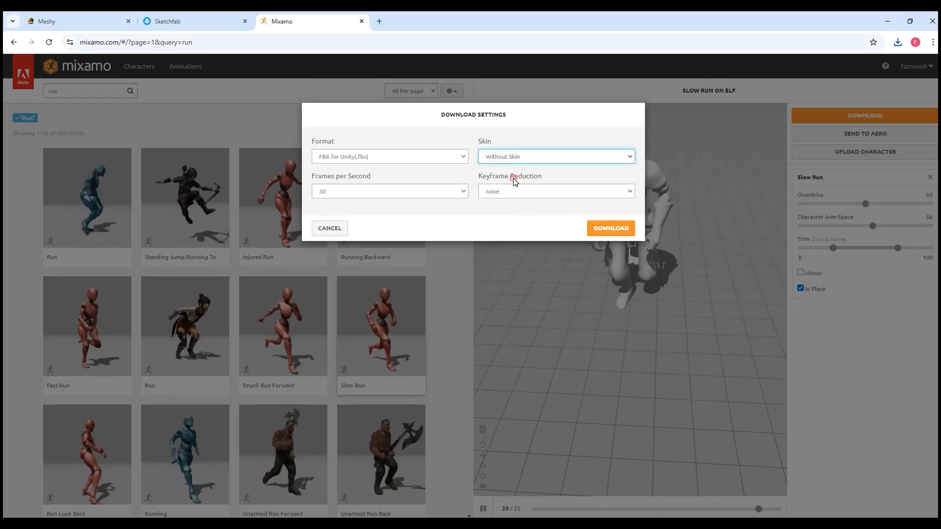
{"action": "left_click", "coordinate": [608, 229]}
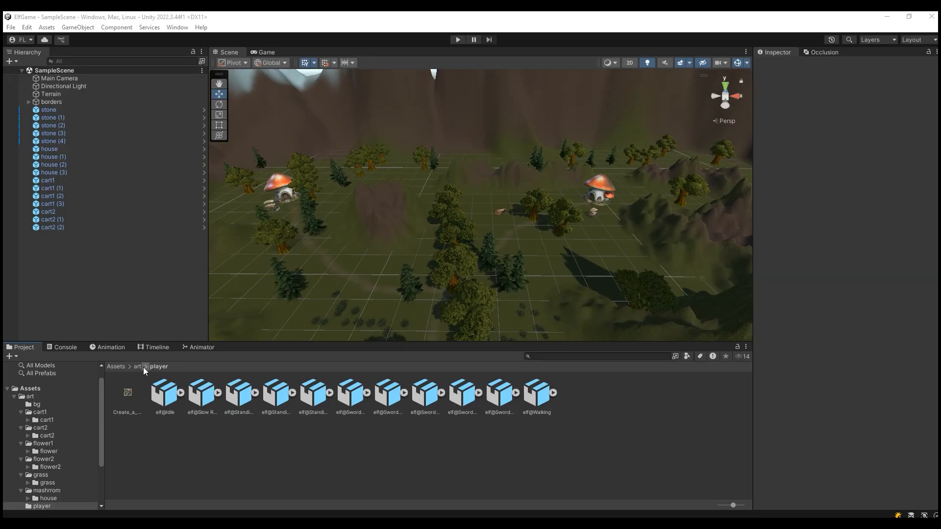
Switch to Unity, inspect the elf texture in the player folder, and check its source PNG in File Explorer.
{"action": "left_click", "coordinate": [130, 395]}
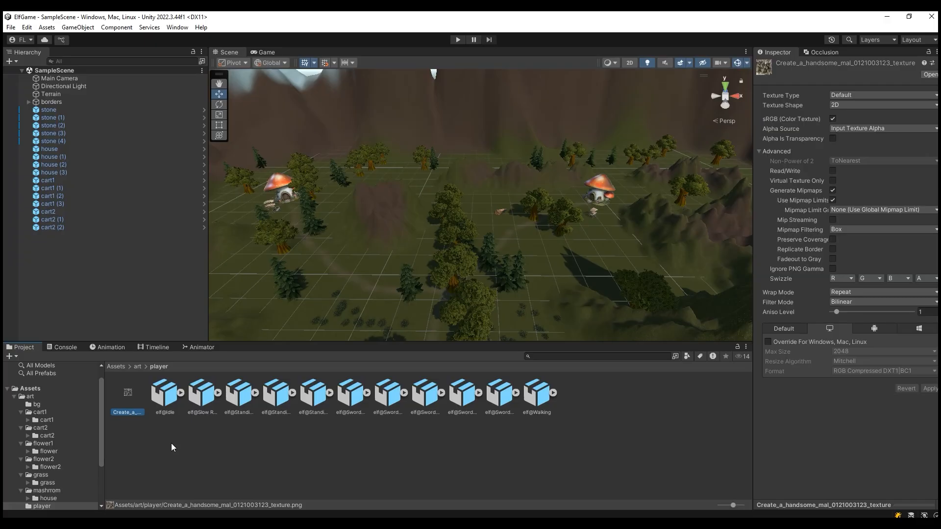
{"action": "mouse_move", "coordinate": [231, 523]}
{"action": "left_click", "coordinate": [205, 488]}
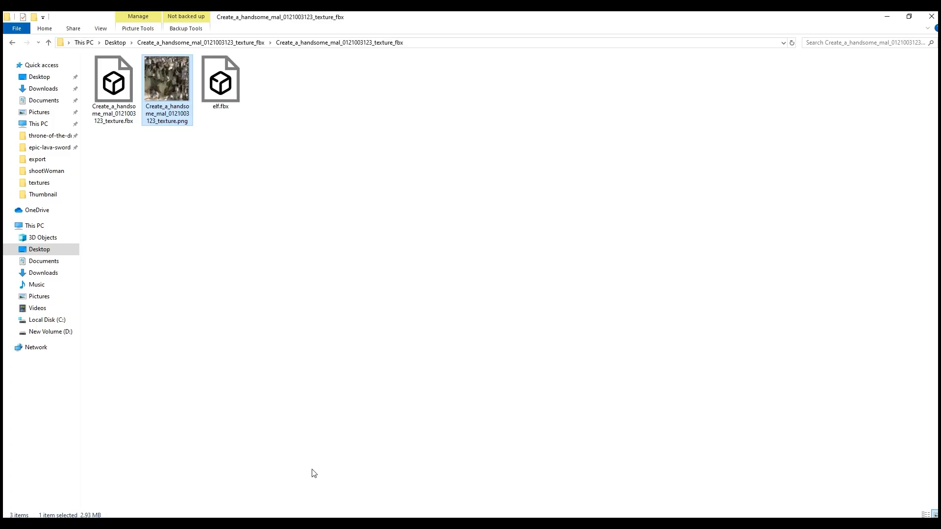
{"action": "key", "text": "alt+Tab"}
Place the elf@Idle model on the terrain in the scene and apply the imported elf texture to it.
{"action": "left_click", "coordinate": [163, 403]}
{"action": "left_click_drag", "start_coordinate": [165, 393], "coordinate": [331, 261]}
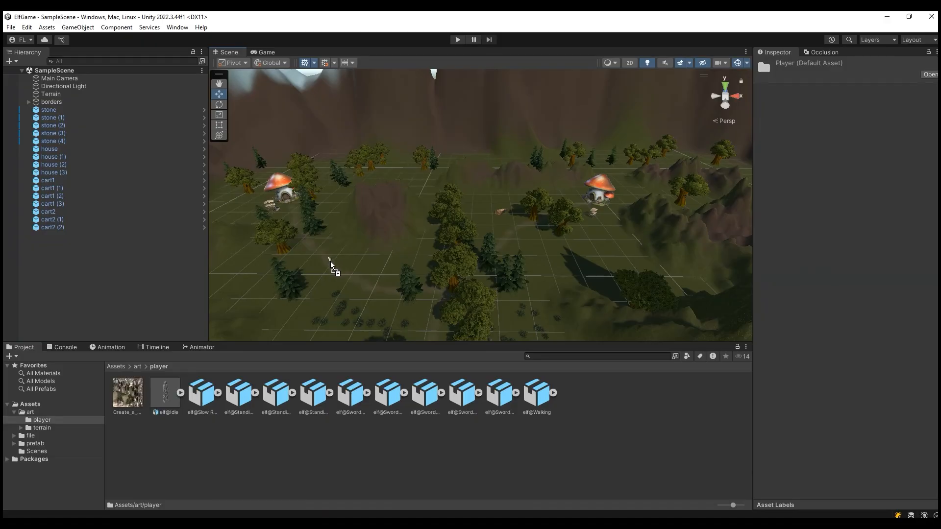
{"action": "double_click", "coordinate": [52, 235]}
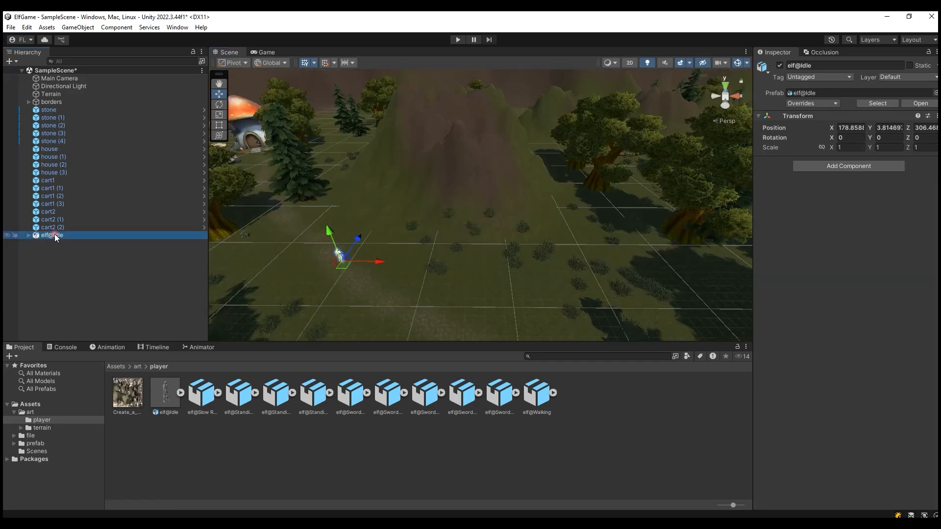
{"action": "scroll", "coordinate": [506, 251], "scroll_direction": "down", "scroll_amount": 5}
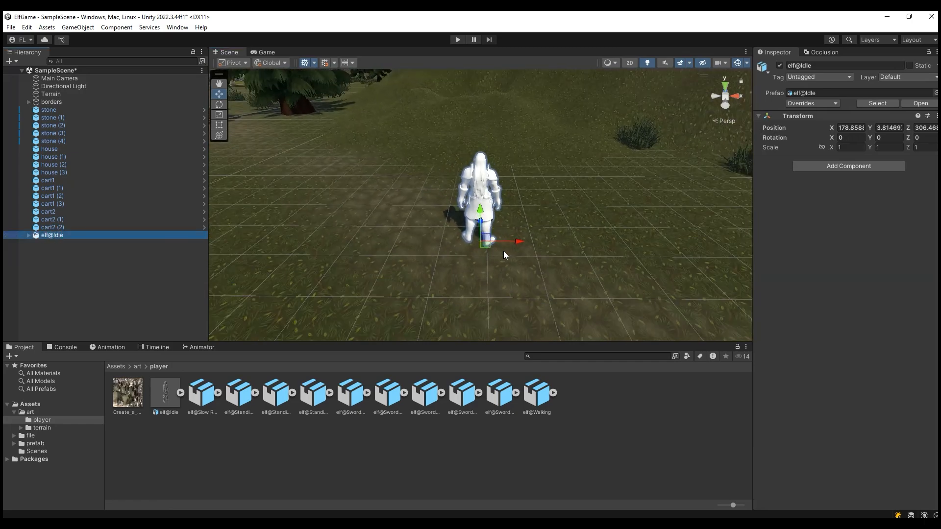
{"action": "left_click_drag", "start_coordinate": [131, 394], "coordinate": [496, 214]}
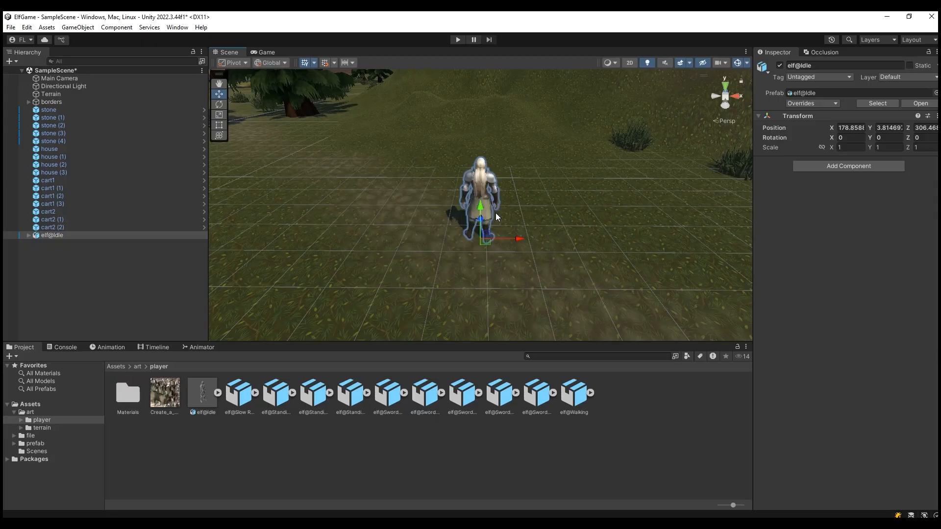
Rotate the elf about its vertical axis to about 177 degrees.
{"action": "left_click", "coordinate": [219, 106]}
{"action": "left_click_drag", "start_coordinate": [510, 261], "coordinate": [262, 242]}
{"action": "scroll", "coordinate": [501, 181], "scroll_direction": "up", "scroll_amount": 5}
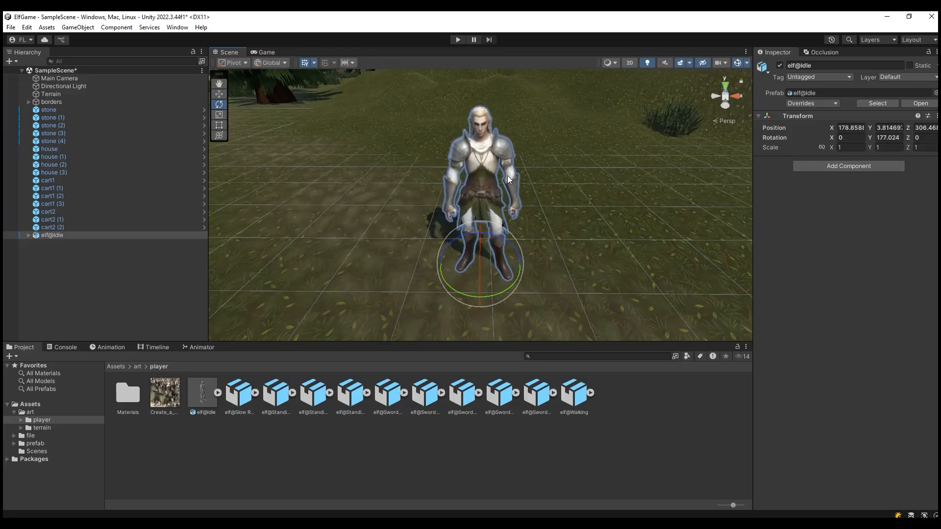
Set the Smoothness of the material on the elf's Mesh1_Mesh1.006 to 0.223.
{"action": "left_click", "coordinate": [28, 235]}
{"action": "left_click", "coordinate": [88, 243]}
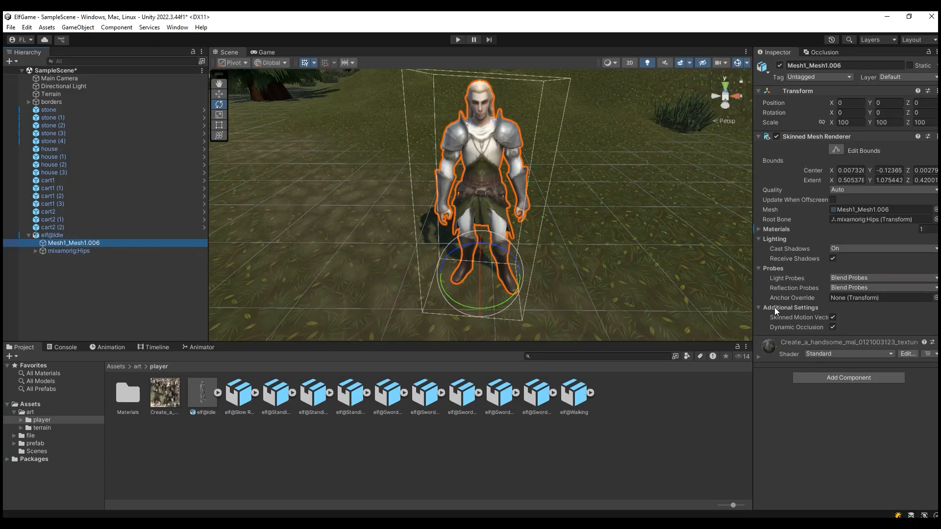
{"action": "left_click", "coordinate": [759, 357]}
{"action": "left_click_drag", "start_coordinate": [871, 412], "coordinate": [851, 411]}
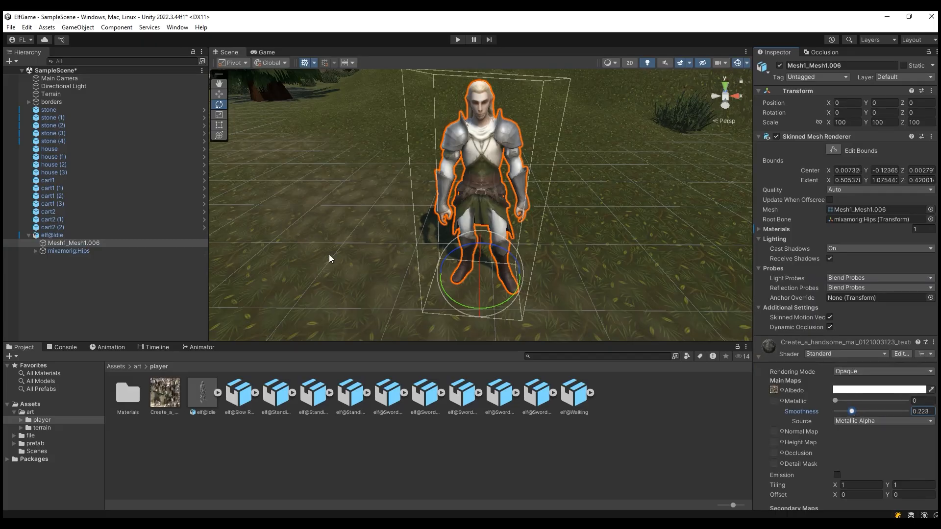
{"action": "left_click", "coordinate": [119, 307]}
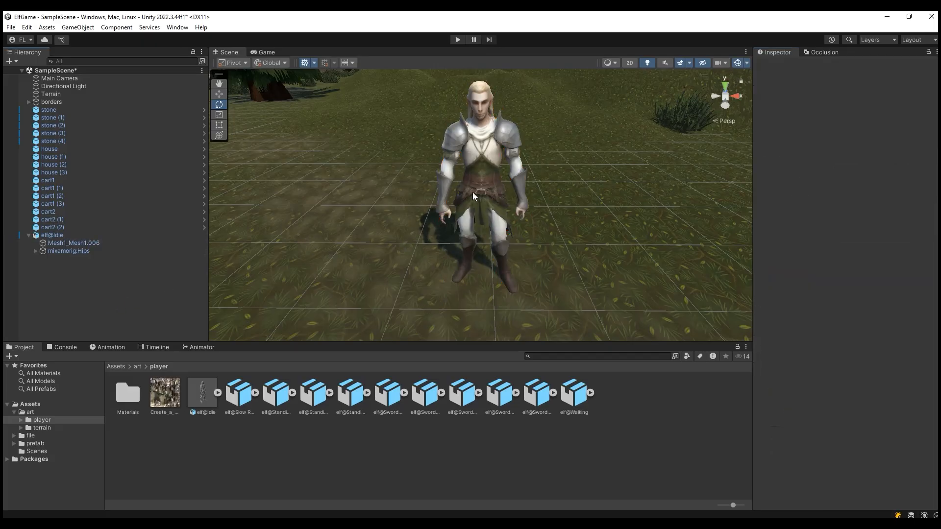
Unpack the elf@Idle prefab instance completely.
{"action": "right_click", "coordinate": [64, 236]}
{"action": "mouse_move", "coordinate": [158, 333]}
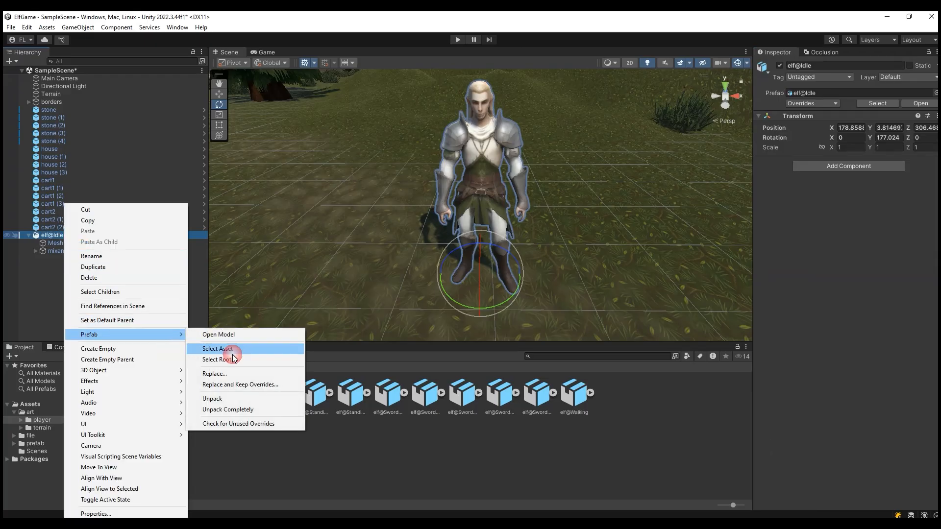
{"action": "left_click", "coordinate": [231, 410]}
Create an empty parent for elf@Idle and name it ElfHolder.
{"action": "right_click", "coordinate": [63, 234]}
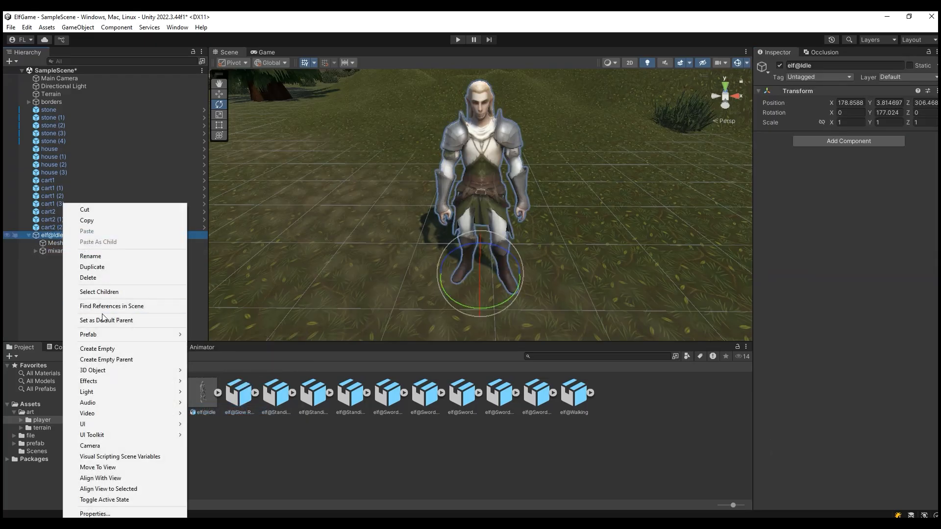
{"action": "left_click", "coordinate": [139, 360]}
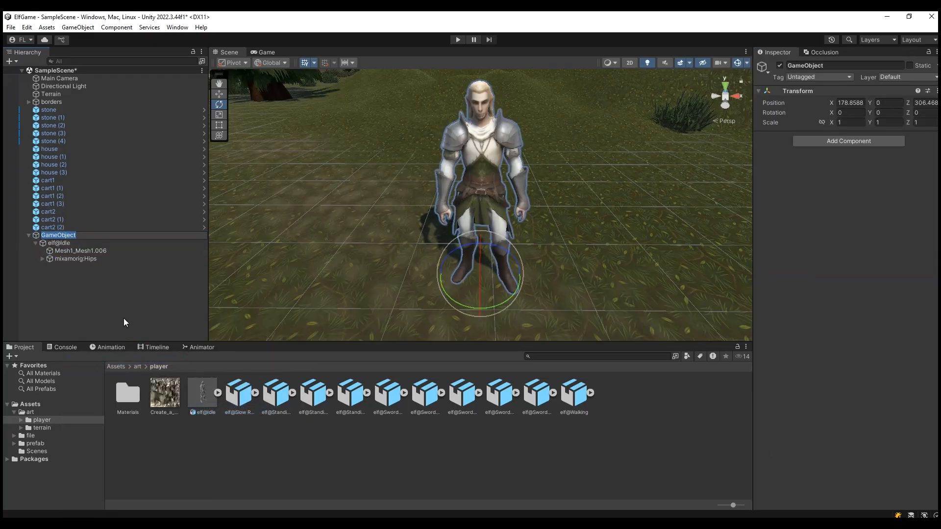
{"action": "type", "text": "ElfHolder"}
{"action": "left_click", "coordinate": [90, 258]}
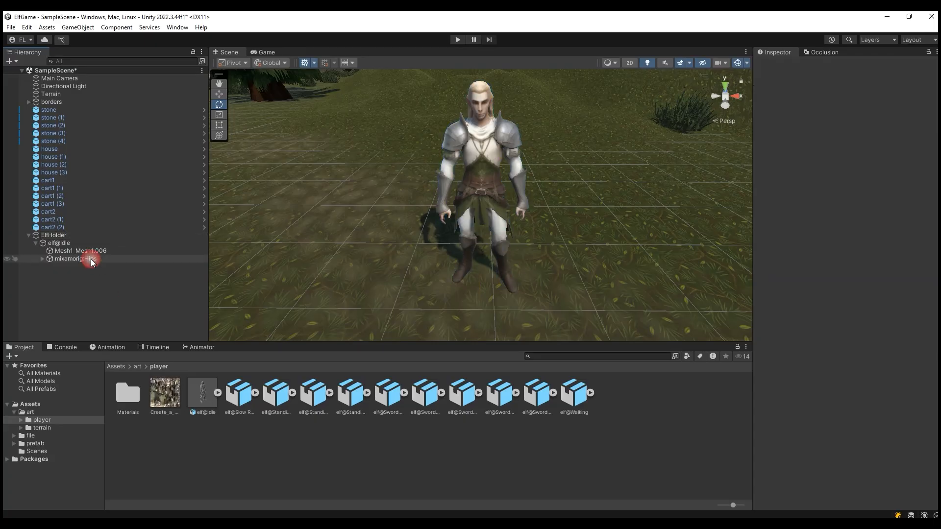
Compare the Transform values of ElfHolder and elf@Idle, moving elf@Idle out of its parent and undoing that move.
{"action": "left_click", "coordinate": [63, 236]}
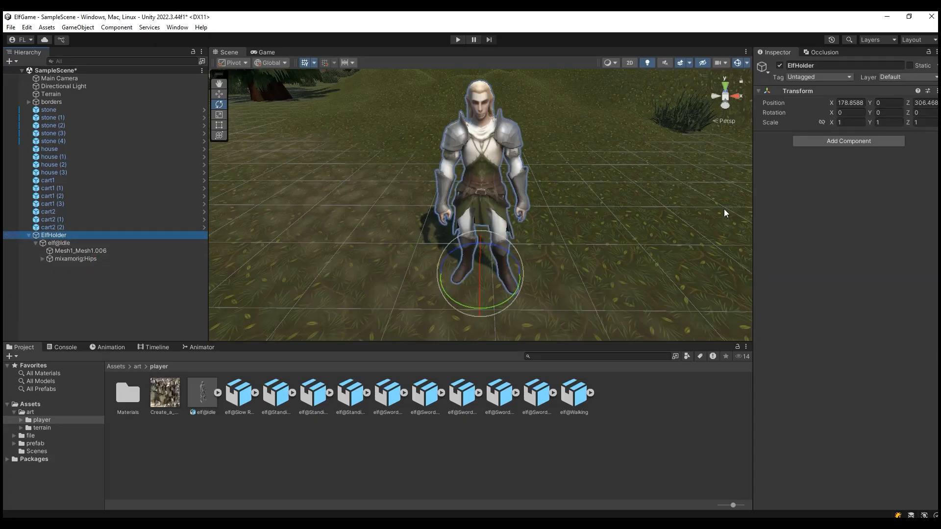
{"action": "left_click", "coordinate": [91, 244]}
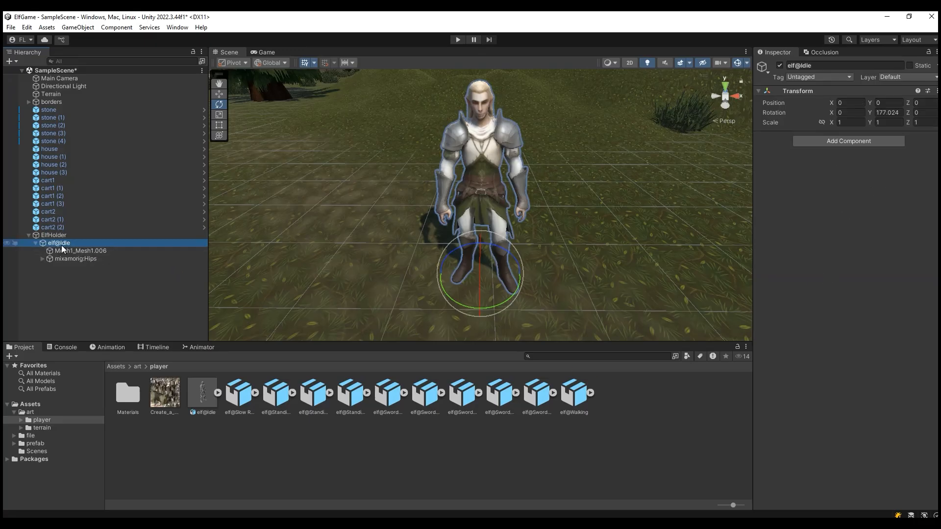
{"action": "left_click_drag", "start_coordinate": [66, 246], "coordinate": [44, 236]}
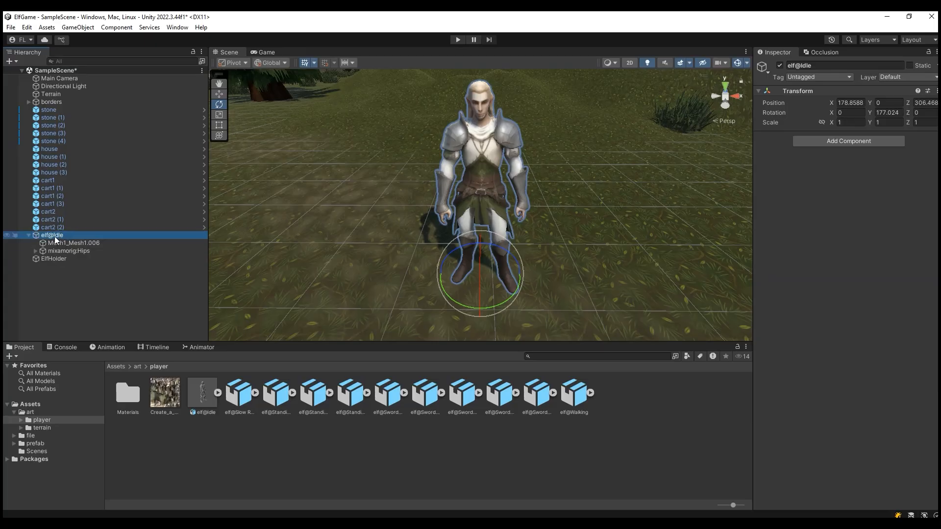
{"action": "key", "text": "ctrl+z"}
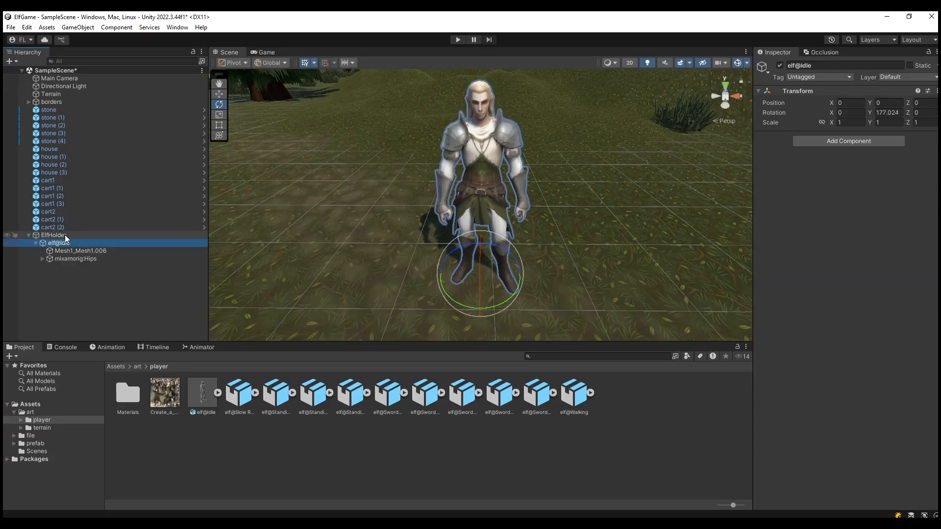
{"action": "left_click", "coordinate": [62, 235]}
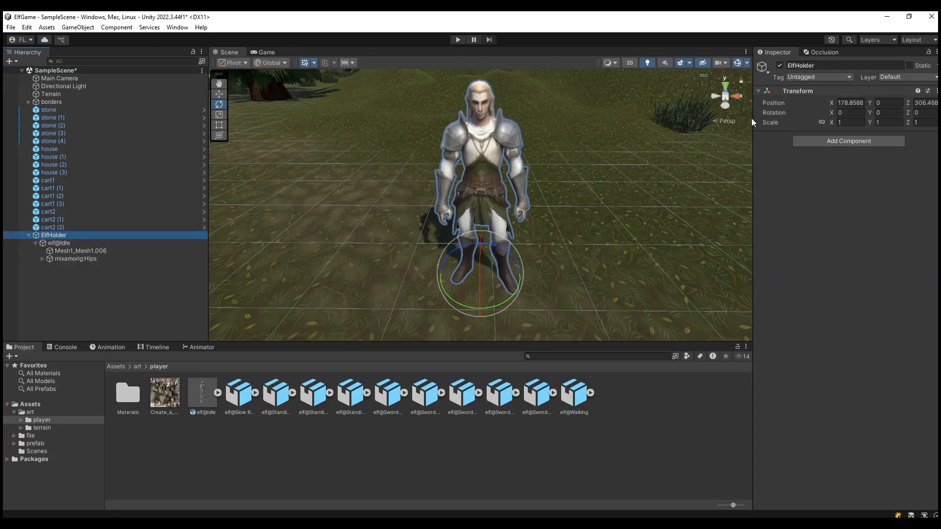
Check the Transform values of elf@Idle and its parent ElfHolder, and save the scene.
{"action": "left_click", "coordinate": [78, 244]}
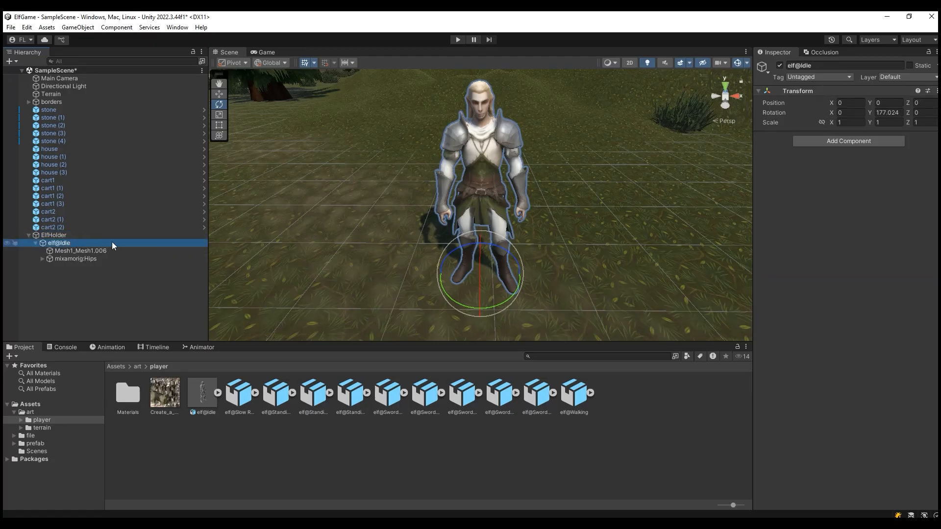
{"action": "left_click", "coordinate": [84, 236]}
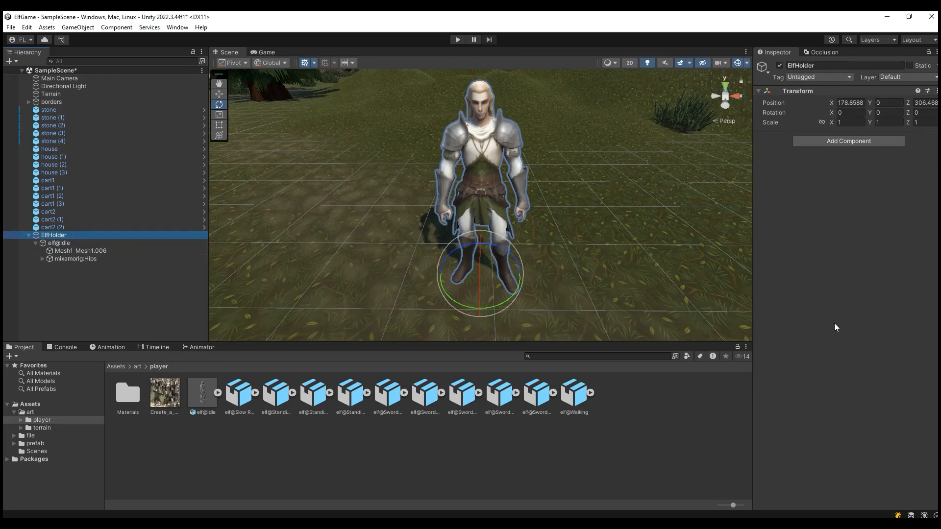
{"action": "left_click", "coordinate": [51, 235]}
{"action": "key", "text": "Return"}
{"action": "key", "text": "ctrl+s"}
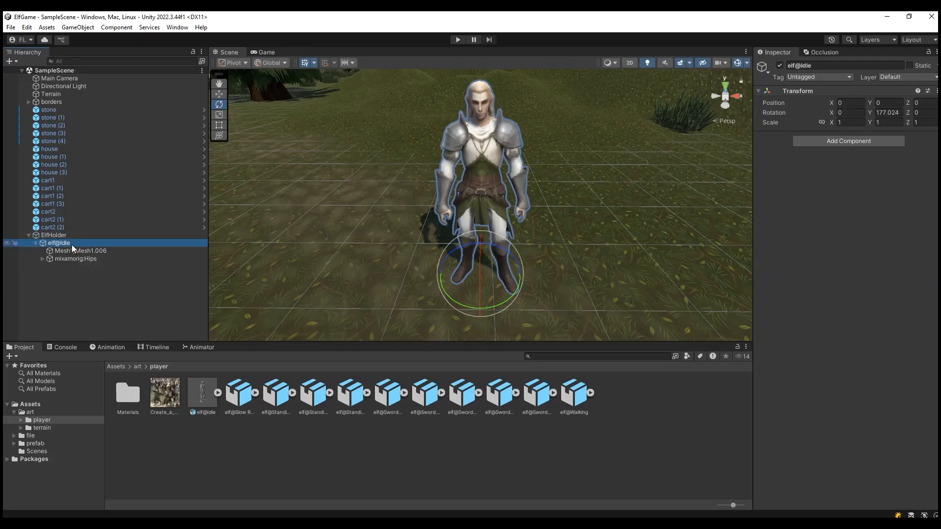
Start creating an animation clip for elf@Idle and make a folder named animation inside Assets/art for it.
{"action": "left_click", "coordinate": [106, 347]}
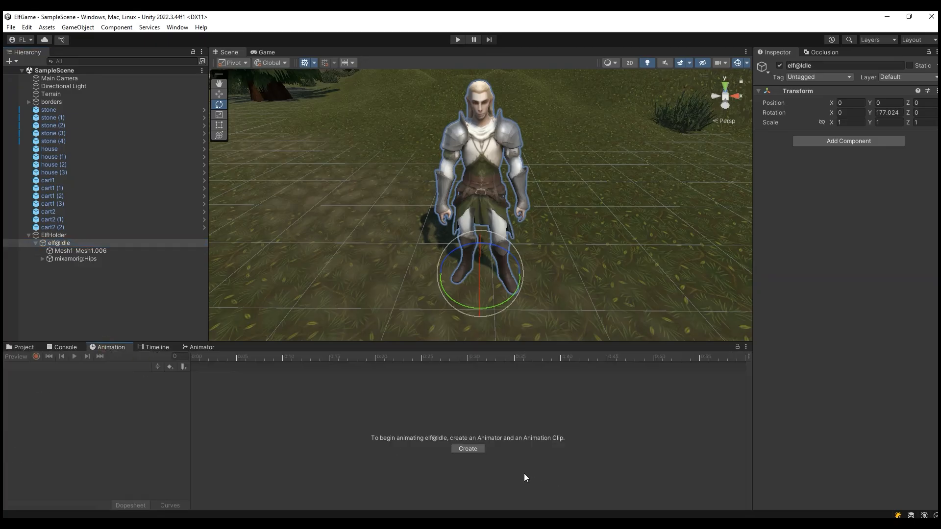
{"action": "left_click", "coordinate": [467, 449]}
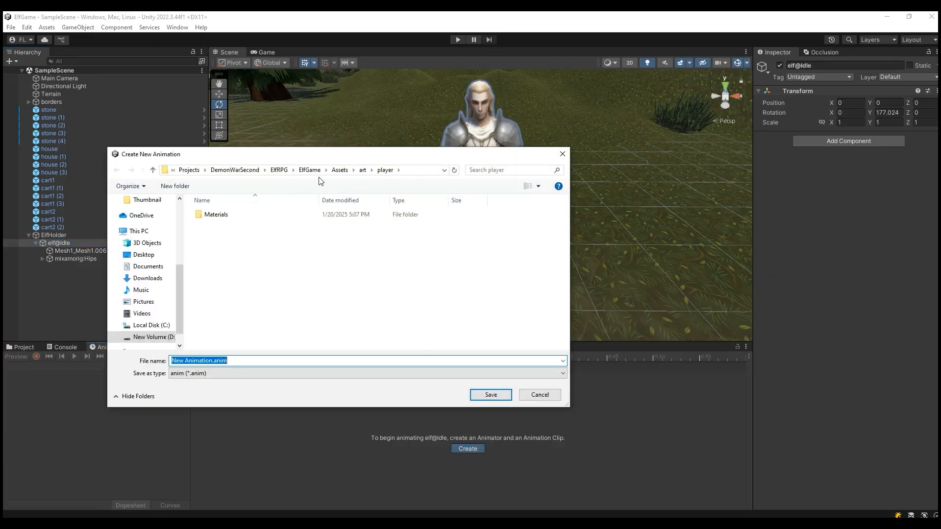
{"action": "left_click", "coordinate": [361, 172]}
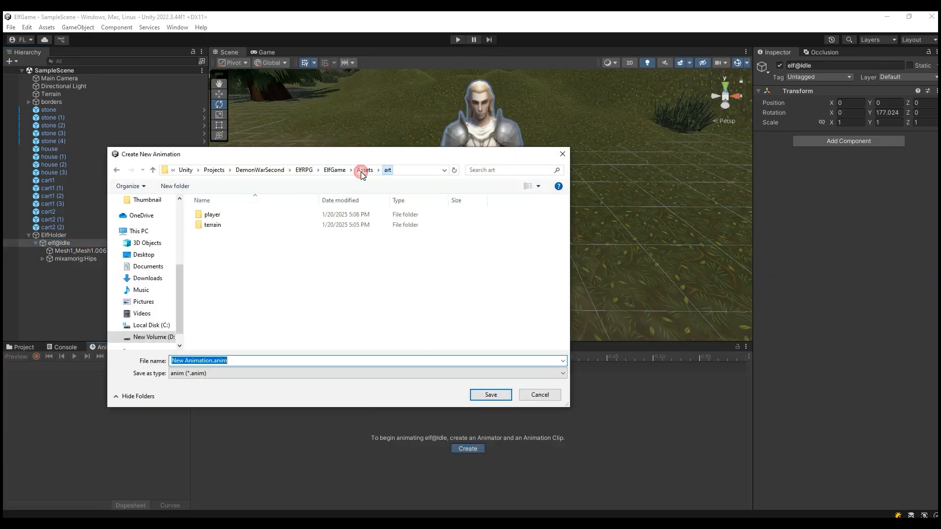
{"action": "right_click", "coordinate": [236, 273]}
{"action": "mouse_move", "coordinate": [355, 409]}
{"action": "left_click", "coordinate": [393, 402]}
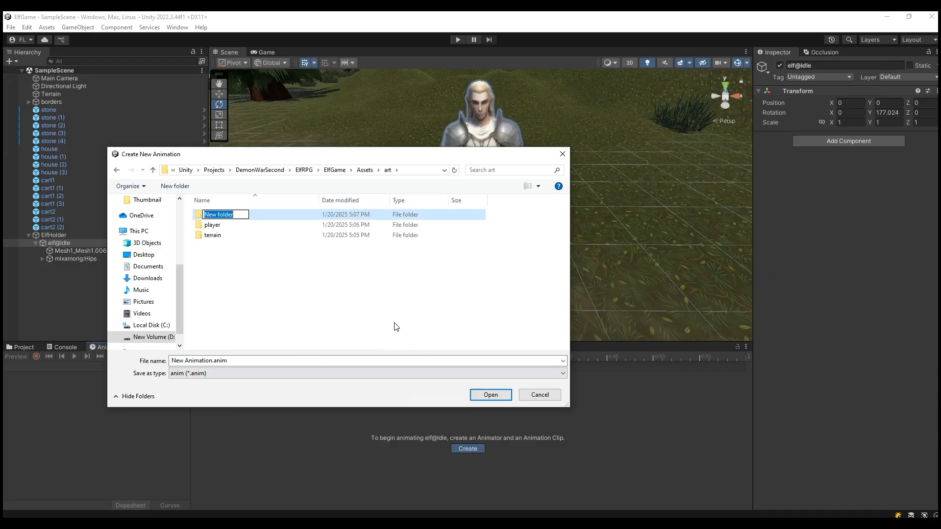
{"action": "type", "text": "animation"}
{"action": "left_click", "coordinate": [250, 244]}
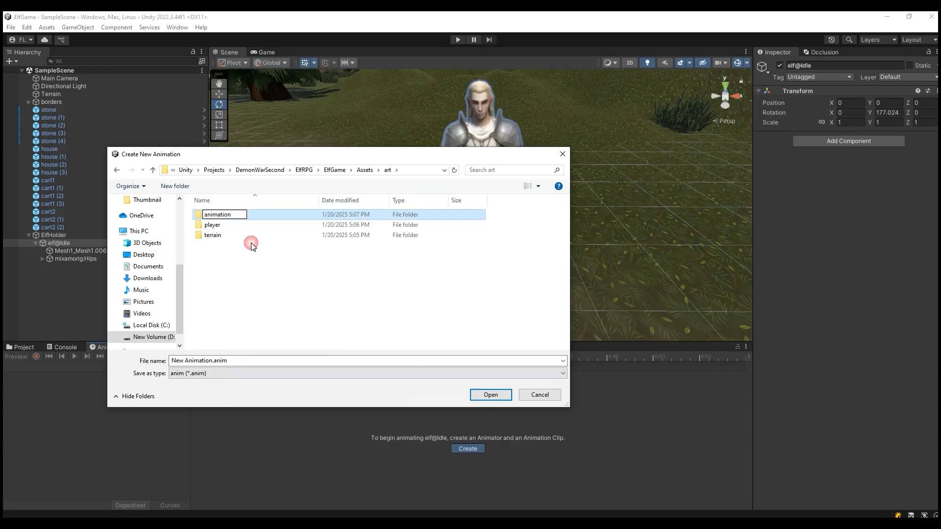
{"action": "double_click", "coordinate": [226, 216]}
Create a Player subfolder in the animation folder and save the clip there as New Animation.anim.
{"action": "right_click", "coordinate": [247, 251]}
{"action": "mouse_move", "coordinate": [363, 391]}
{"action": "left_click", "coordinate": [404, 396]}
{"action": "type", "text": "Player"}
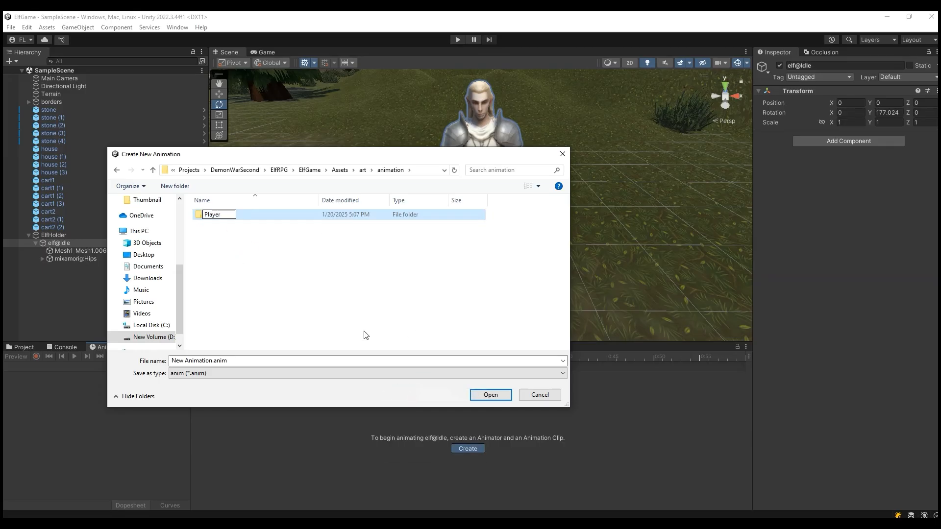
{"action": "key", "text": "Return"}
{"action": "double_click", "coordinate": [222, 215]}
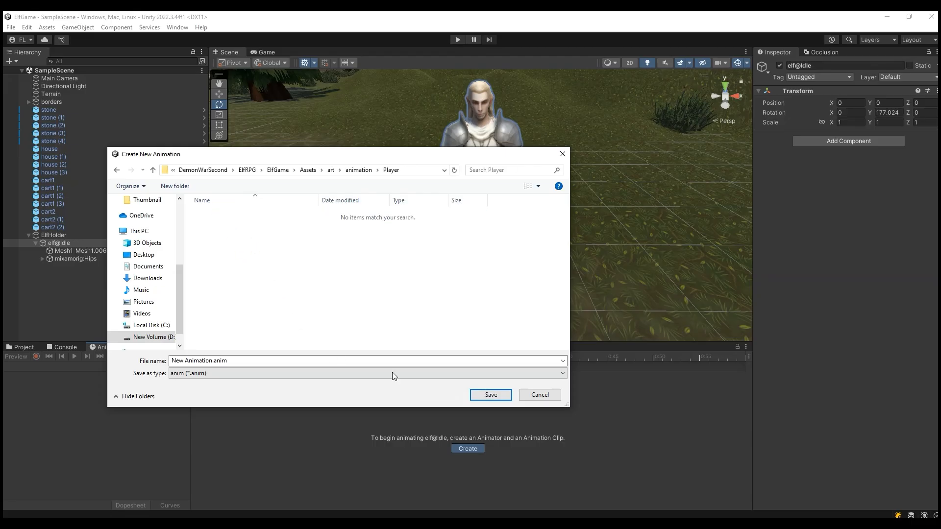
{"action": "left_click", "coordinate": [481, 393]}
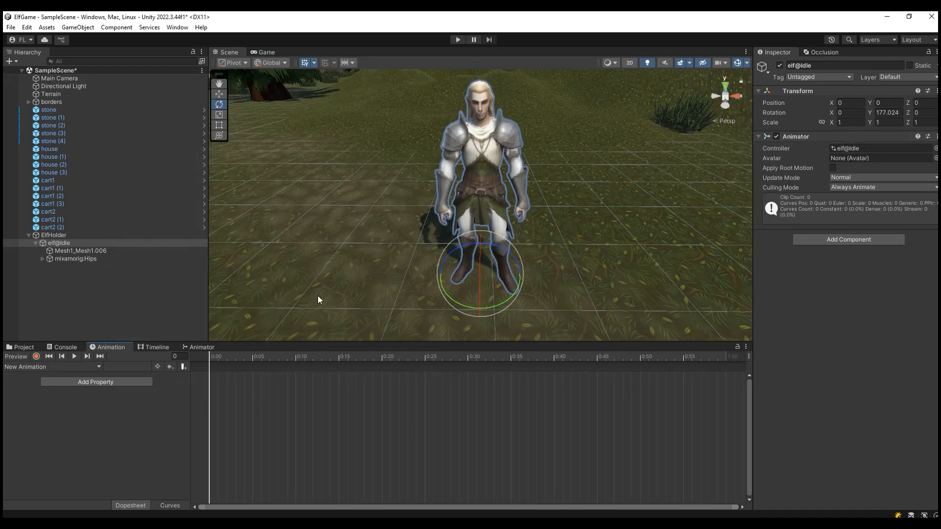
Delete the New Animation state from elf@Idle's Animator graph and dock the Animator window beside the Game view.
{"action": "left_click", "coordinate": [195, 348]}
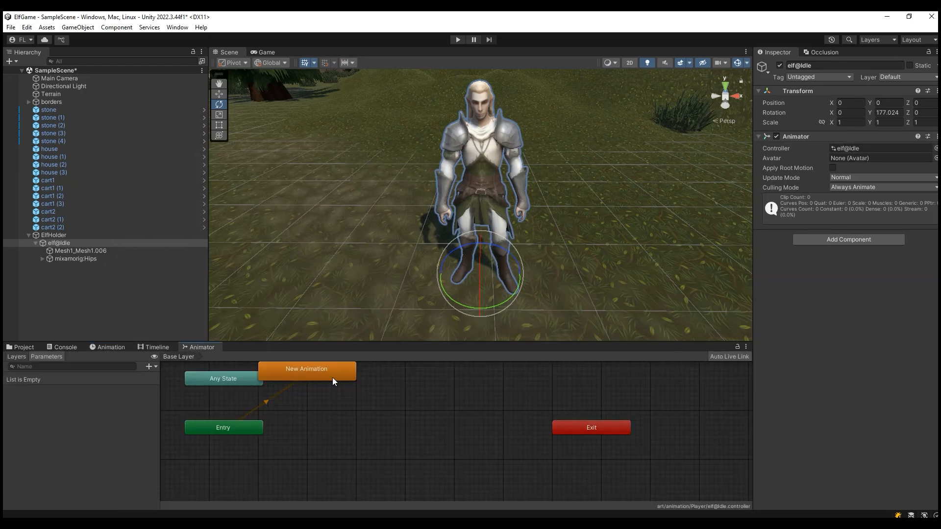
{"action": "left_click_drag", "start_coordinate": [333, 378], "coordinate": [348, 402]}
{"action": "key", "text": "Delete"}
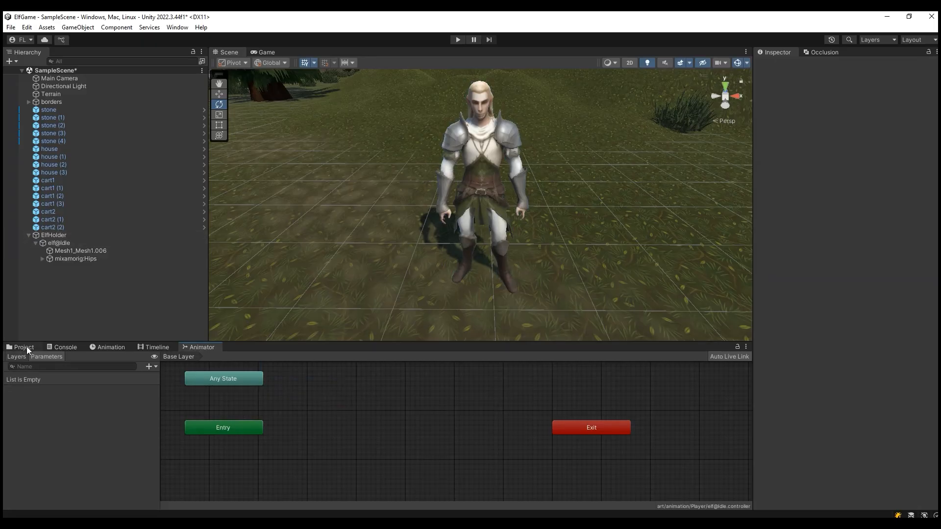
{"action": "left_click", "coordinate": [26, 347]}
{"action": "left_click_drag", "start_coordinate": [201, 347], "coordinate": [298, 57]}
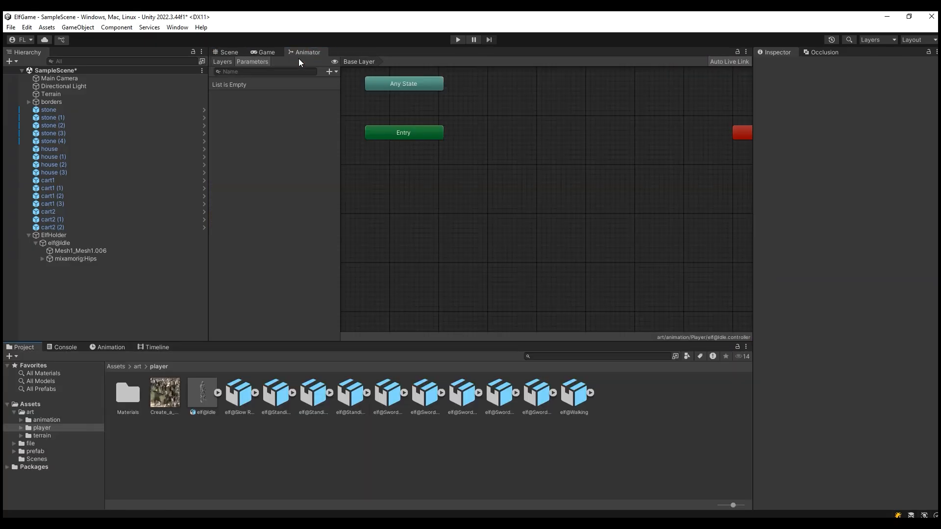
Add the animation clips of all elf models, from elf@Idle to elf@Walking, to the Animator graph as states.
{"action": "left_click", "coordinate": [205, 396]}
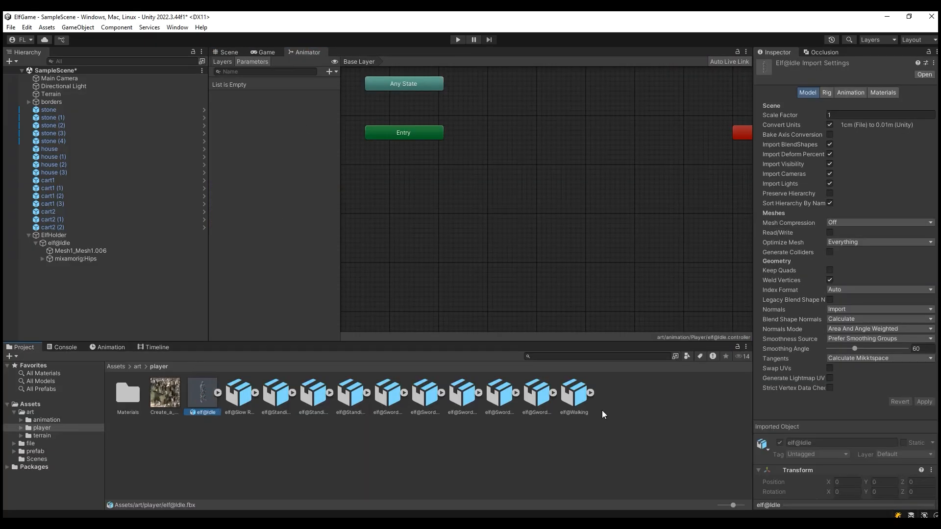
{"action": "left_click", "coordinate": [557, 416], "text": "shift"}
{"action": "left_click_drag", "start_coordinate": [210, 403], "coordinate": [565, 124]}
Spread out the overlapping Animator states, placing Sword And Shield Death above Any State and Slow Run between Idle and Exit.
{"action": "left_click", "coordinate": [520, 189]}
{"action": "left_click_drag", "start_coordinate": [519, 189], "coordinate": [535, 233]}
{"action": "left_click_drag", "start_coordinate": [562, 198], "coordinate": [643, 198]}
{"action": "left_click_drag", "start_coordinate": [571, 223], "coordinate": [432, 86]}
{"action": "scroll", "coordinate": [443, 152], "scroll_direction": "down", "scroll_amount": 4}
{"action": "scroll", "coordinate": [448, 142], "scroll_direction": "up", "scroll_amount": 2}
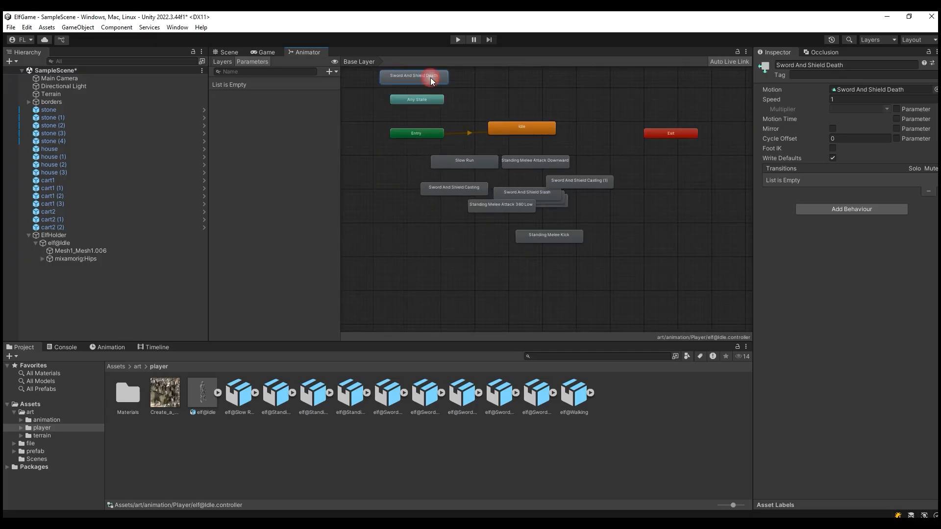
{"action": "left_click_drag", "start_coordinate": [461, 161], "coordinate": [598, 101]}
{"action": "scroll", "coordinate": [603, 143], "scroll_direction": "up", "scroll_amount": 1}
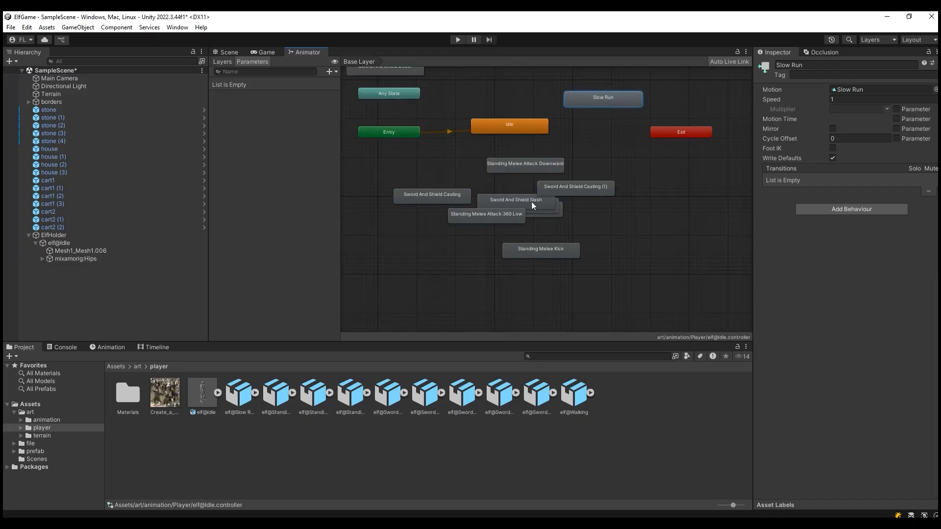
Place the Walking state under Slow Run and stack the melee, casting and slash states in a column below Entry and Idle.
{"action": "left_click_drag", "start_coordinate": [533, 205], "coordinate": [461, 246]}
{"action": "left_click_drag", "start_coordinate": [542, 204], "coordinate": [619, 121]}
{"action": "left_click_drag", "start_coordinate": [507, 169], "coordinate": [433, 171]}
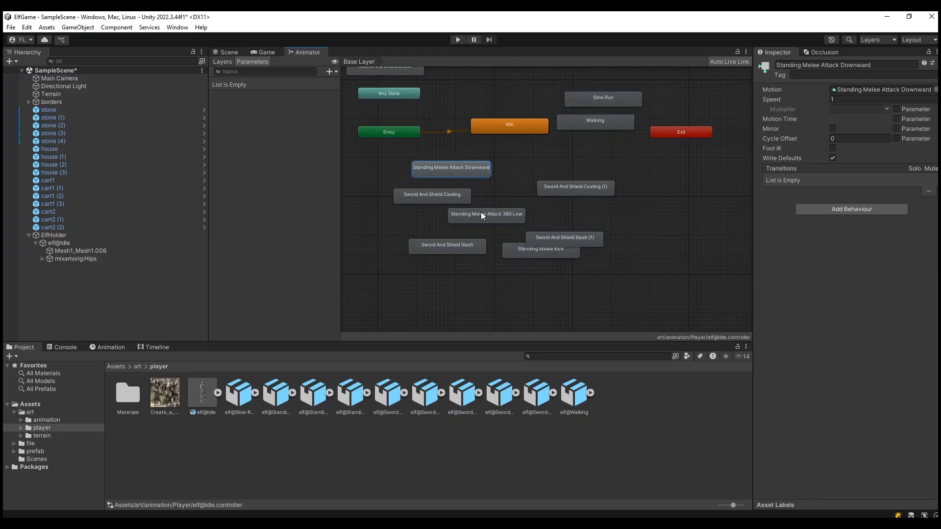
{"action": "left_click_drag", "start_coordinate": [481, 213], "coordinate": [461, 219]}
{"action": "left_click_drag", "start_coordinate": [574, 196], "coordinate": [452, 280]}
{"action": "left_click_drag", "start_coordinate": [548, 244], "coordinate": [458, 174]}
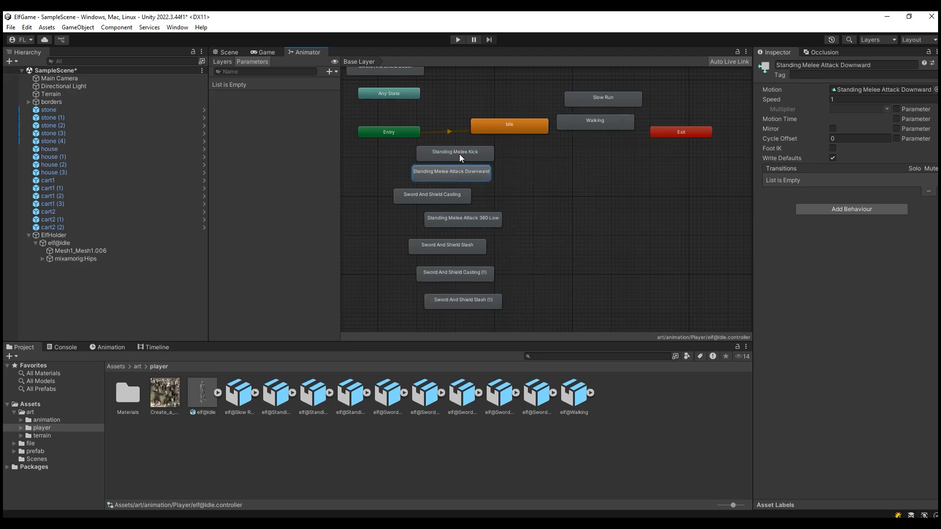
Set the elf@Idle model's rig to Humanoid with its avatar created from this model, and apply the import settings.
{"action": "double_click", "coordinate": [206, 403]}
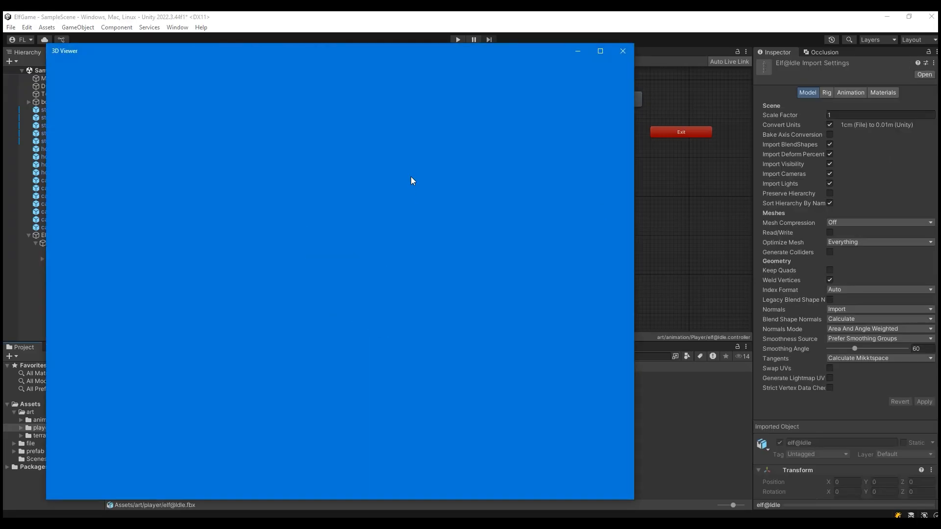
{"action": "left_click", "coordinate": [622, 51]}
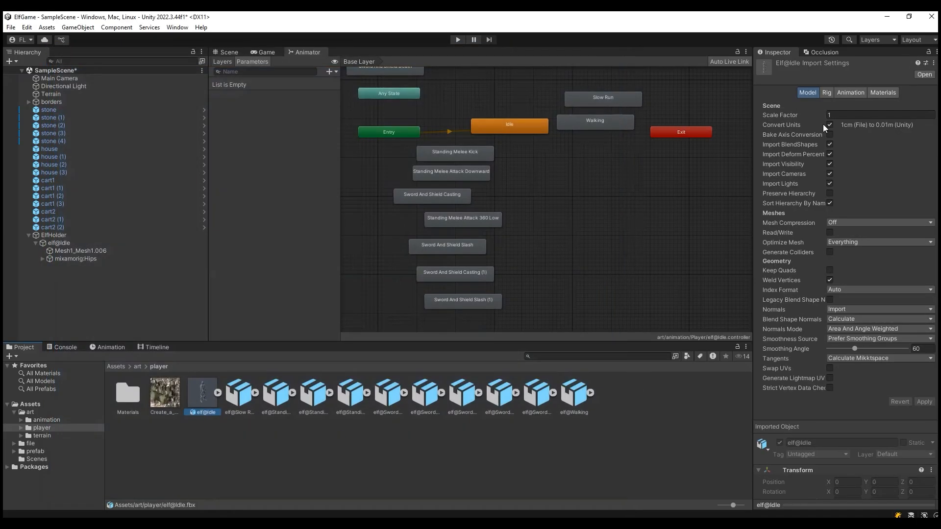
{"action": "left_click", "coordinate": [829, 93]}
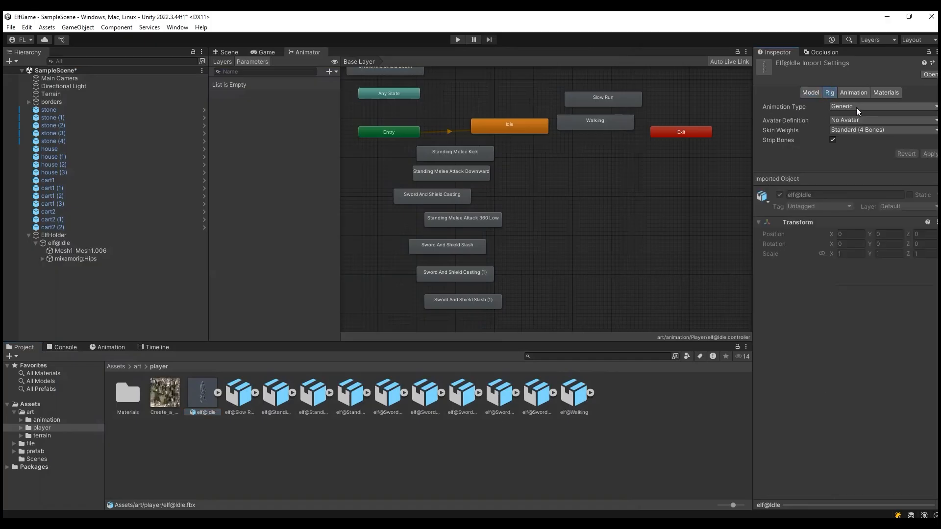
{"action": "left_click", "coordinate": [856, 107]}
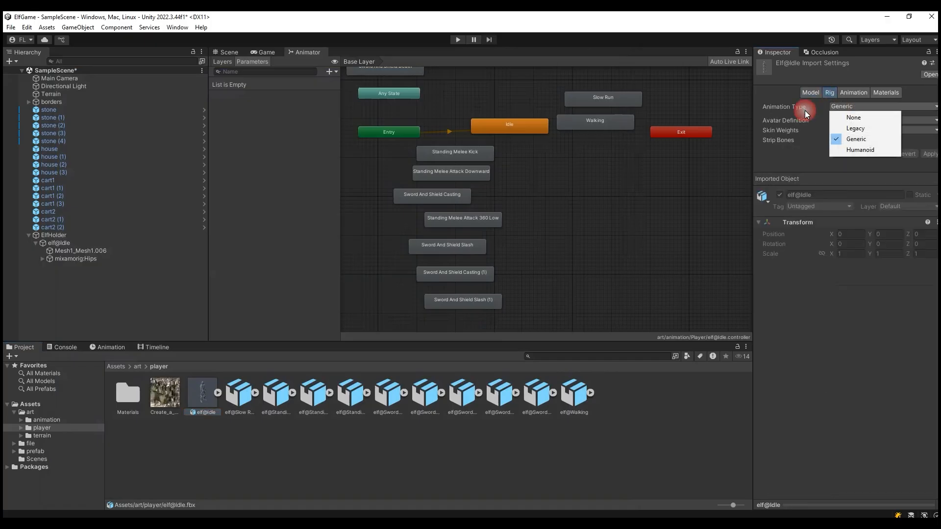
{"action": "left_click", "coordinate": [868, 150]}
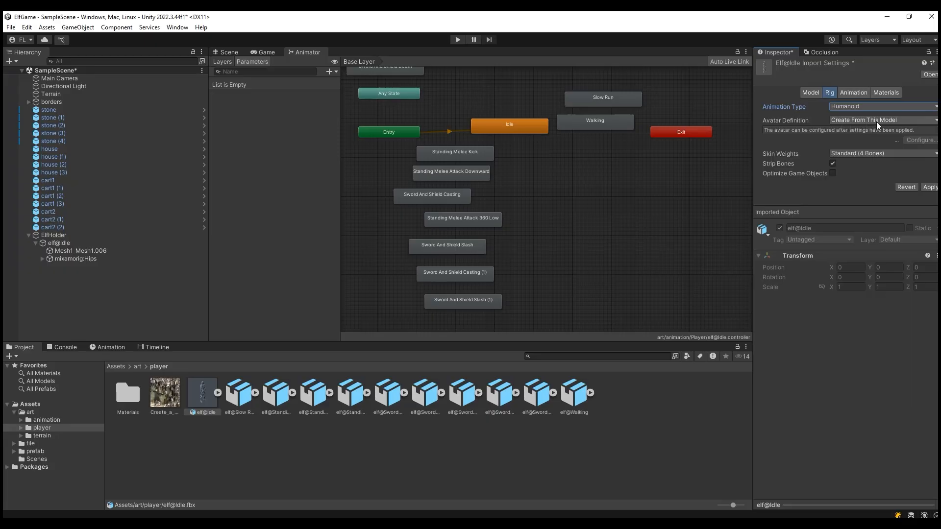
{"action": "left_click", "coordinate": [930, 188]}
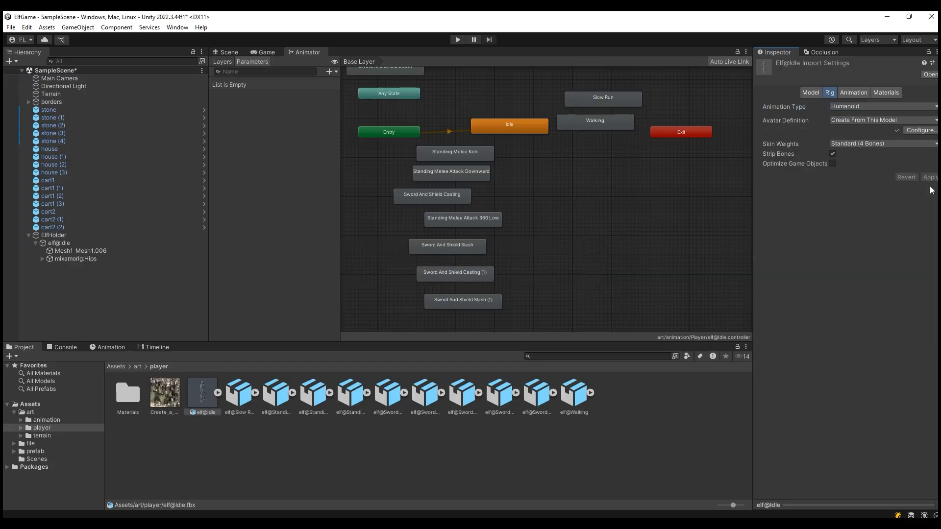
Set the other ten elf models, Slow Run through Walking, to Humanoid rigs copying elf@IdleAvatar, and apply the import settings.
{"action": "left_click", "coordinate": [218, 393]}
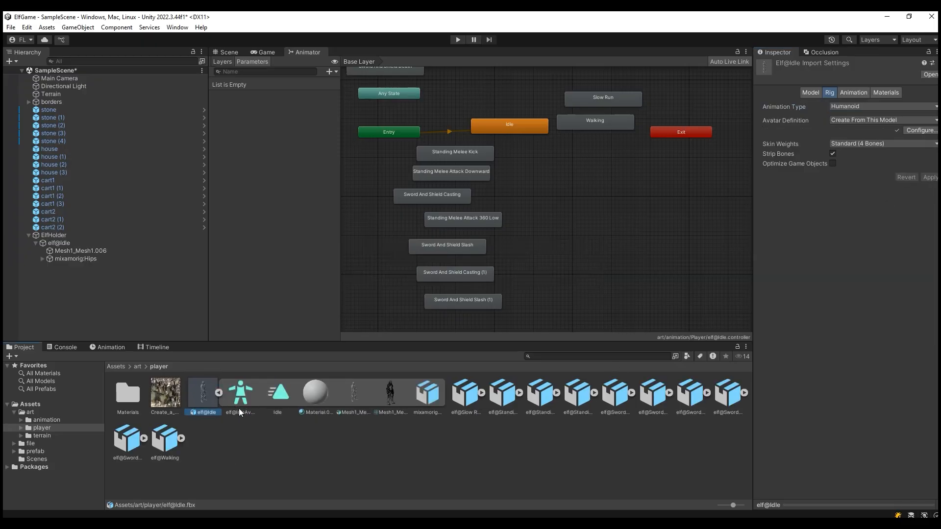
{"action": "left_click", "coordinate": [466, 399]}
{"action": "left_click", "coordinate": [170, 442], "text": "shift"}
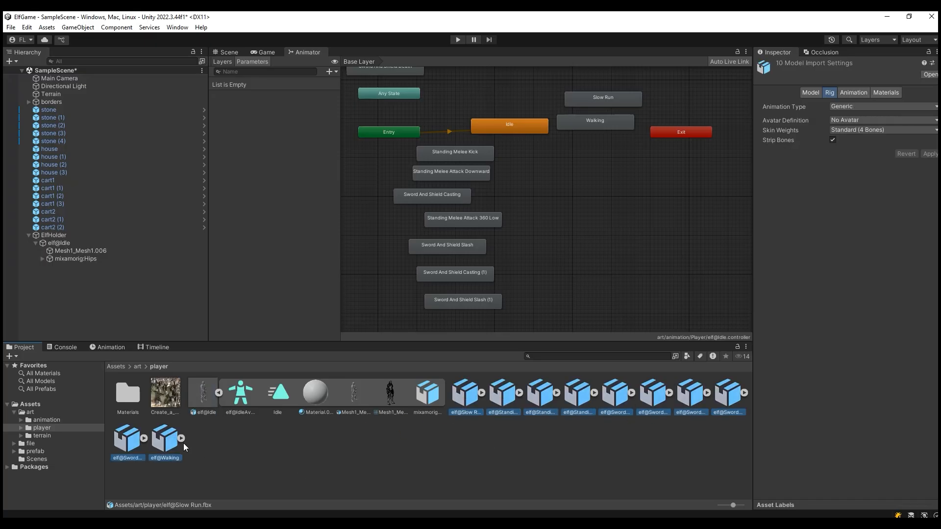
{"action": "left_click", "coordinate": [840, 106]}
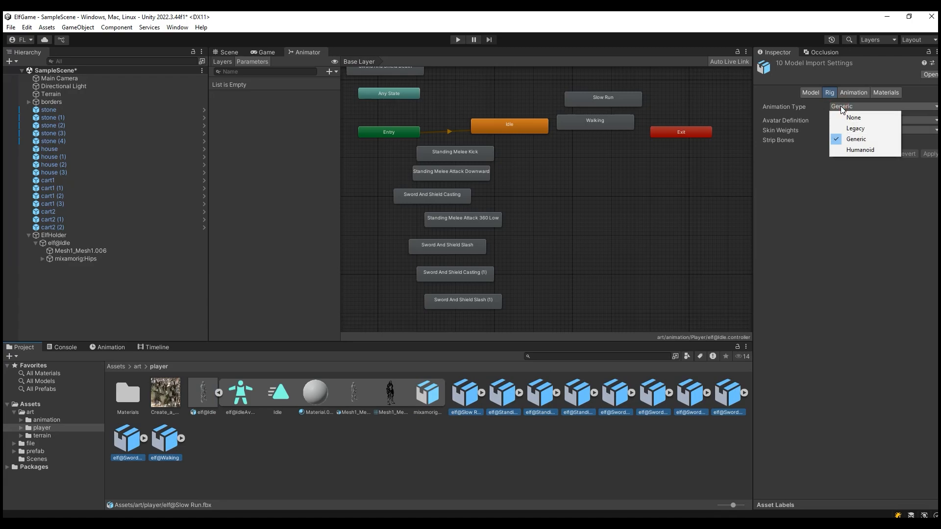
{"action": "left_click", "coordinate": [860, 148]}
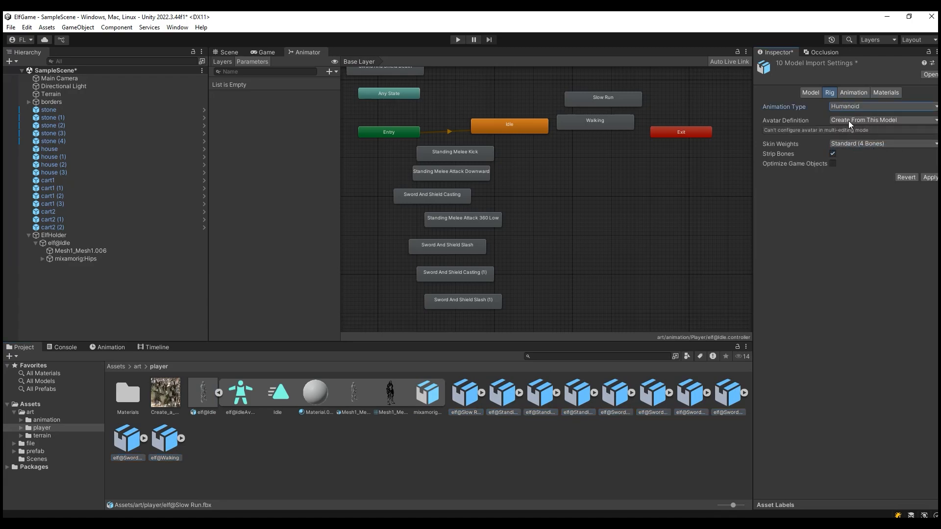
{"action": "left_click", "coordinate": [850, 120]}
{"action": "left_click", "coordinate": [866, 153]}
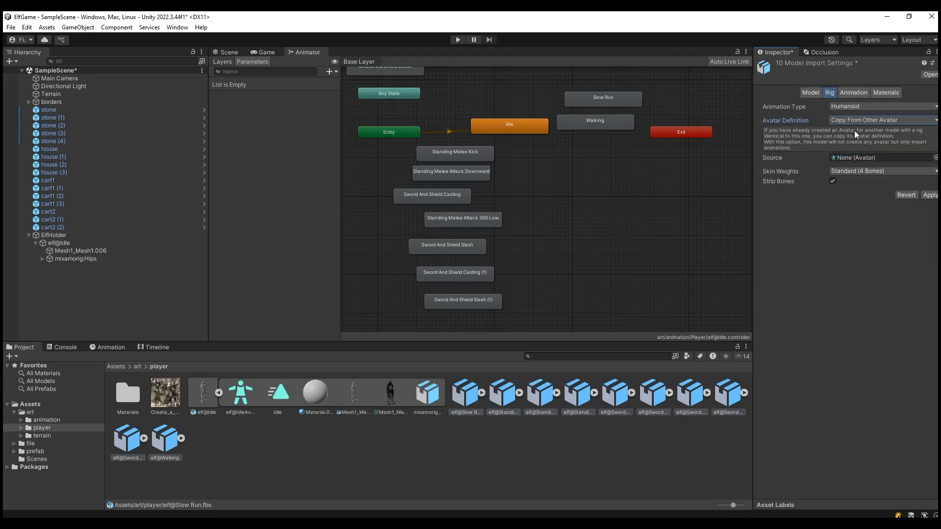
{"action": "left_click_drag", "start_coordinate": [240, 394], "coordinate": [846, 158]}
{"action": "left_click", "coordinate": [927, 195]}
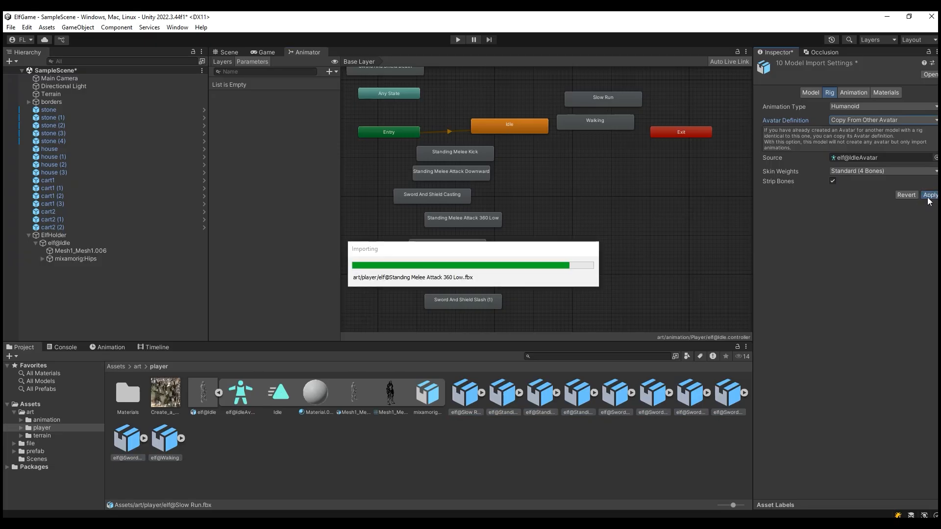
Assign elf@IdleAvatar as the Avatar of the Animator on the scene's elf@Idle object.
{"action": "left_click", "coordinate": [63, 243]}
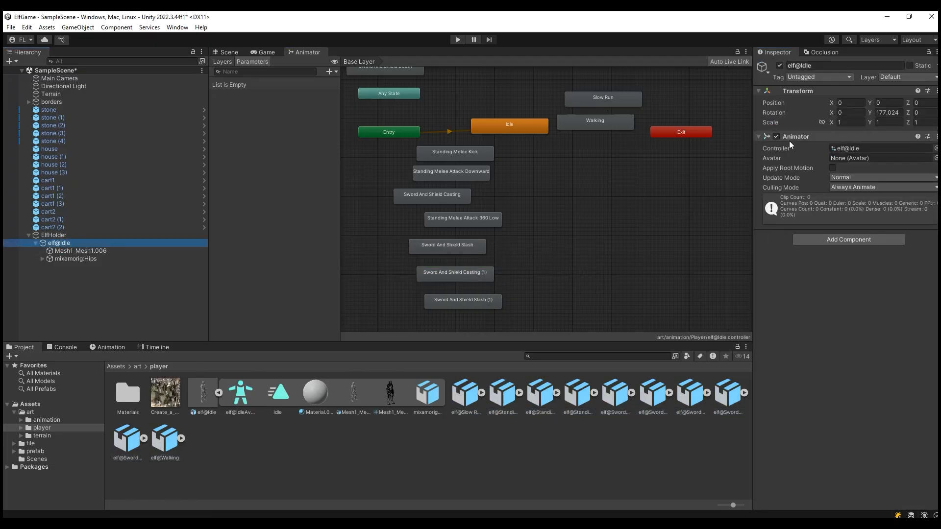
{"action": "left_click_drag", "start_coordinate": [256, 391], "coordinate": [845, 160]}
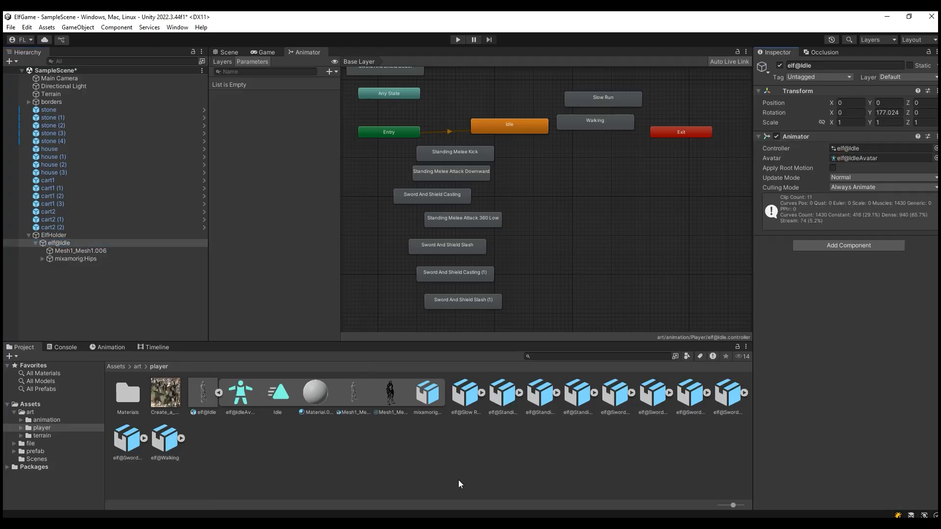
{"action": "left_click", "coordinate": [218, 393]}
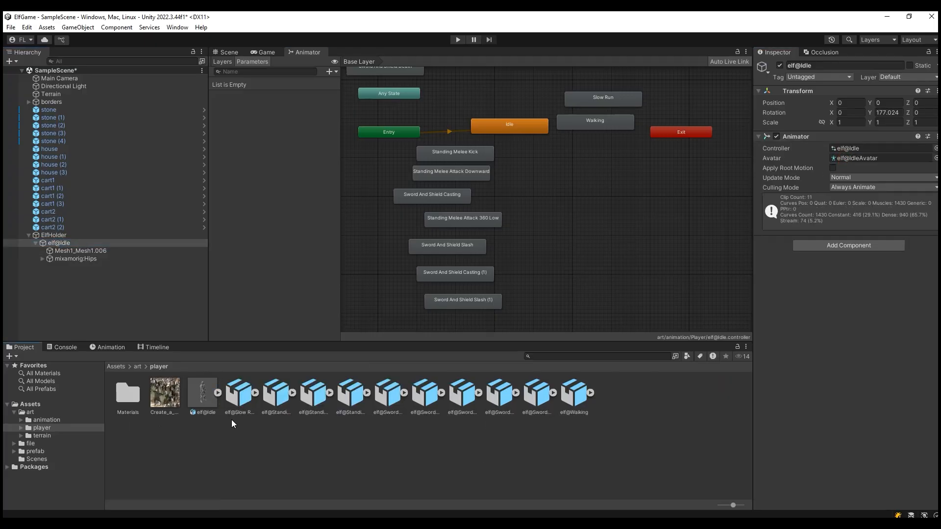
Enable Loop Time and Loop Pose on the elf@Idle model's clip, bake all root transforms into pose based upon Original, and apply.
{"action": "left_click", "coordinate": [205, 392]}
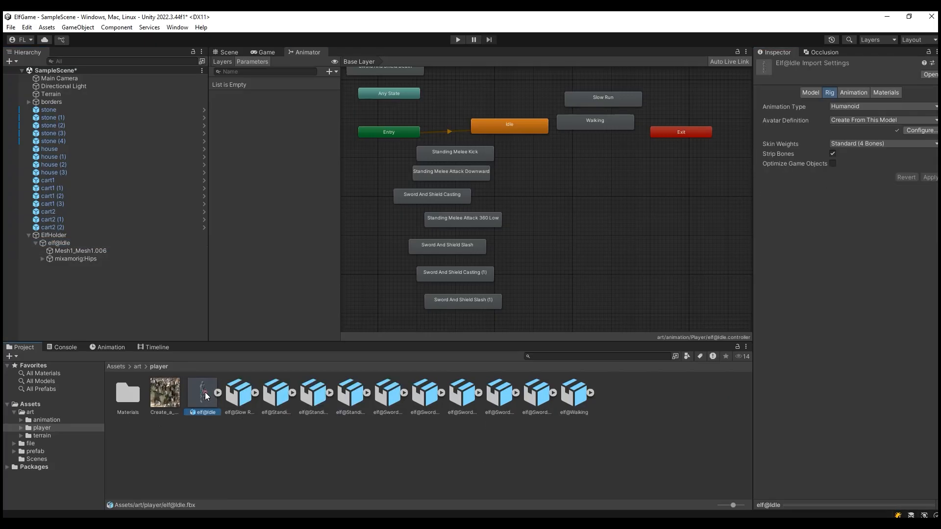
{"action": "left_click", "coordinate": [850, 92]}
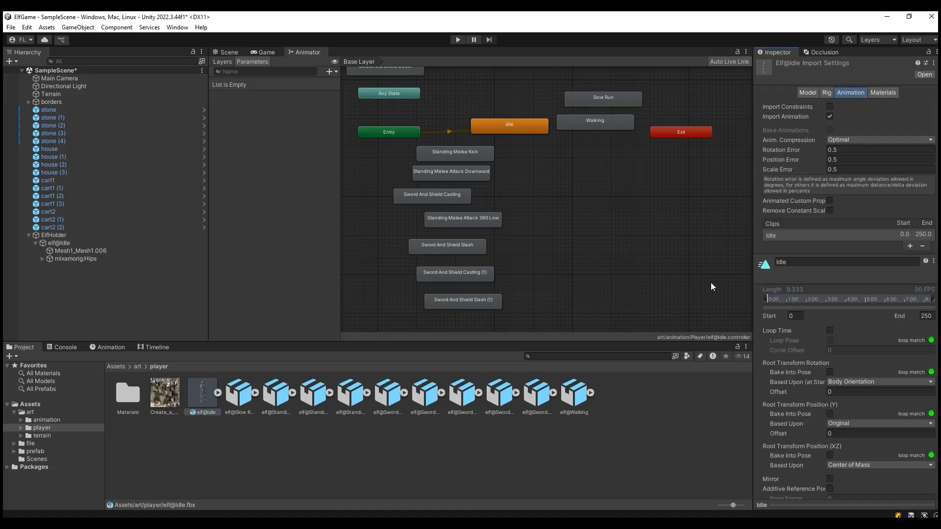
{"action": "left_click", "coordinate": [828, 332]}
{"action": "scroll", "coordinate": [847, 375], "scroll_direction": "down", "scroll_amount": 2}
{"action": "left_click", "coordinate": [829, 346]}
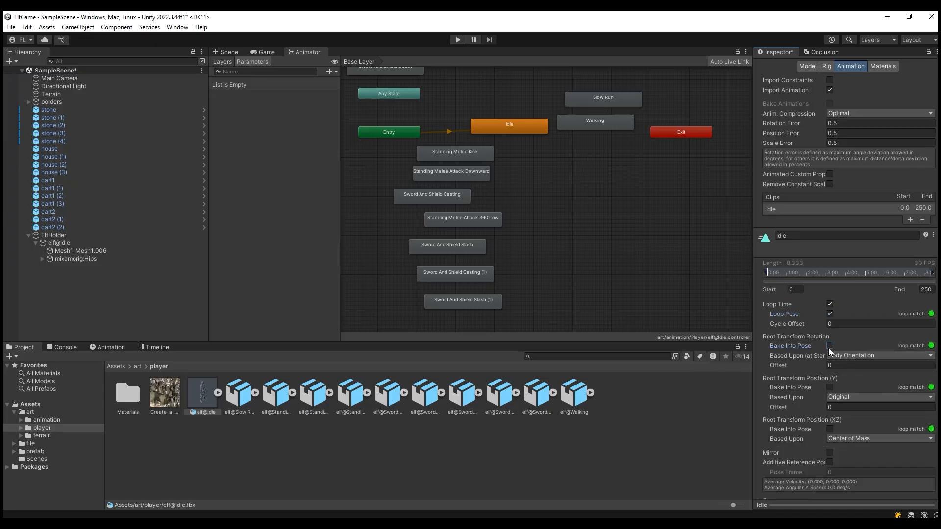
{"action": "left_click", "coordinate": [829, 387]}
{"action": "left_click", "coordinate": [830, 429]}
{"action": "left_click", "coordinate": [858, 357]}
{"action": "left_click", "coordinate": [857, 364]}
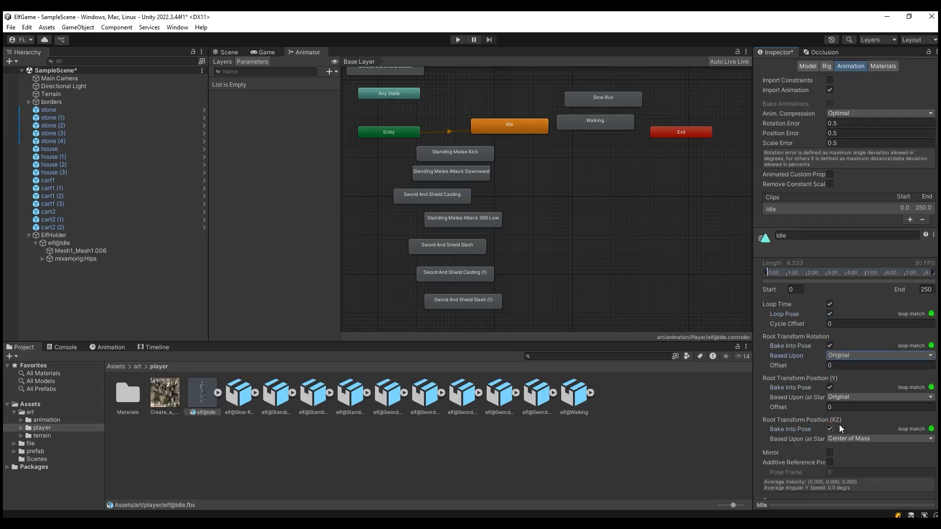
{"action": "left_click", "coordinate": [853, 439]}
{"action": "left_click", "coordinate": [854, 449]}
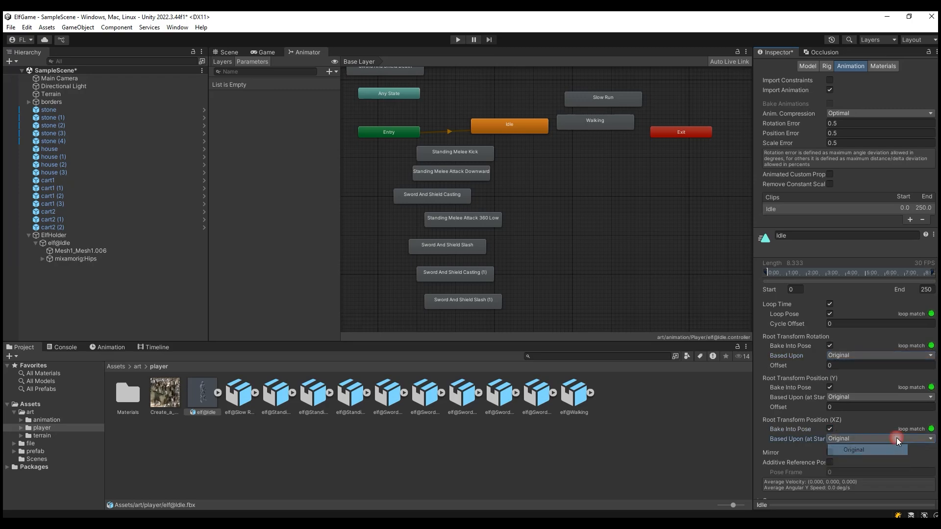
{"action": "scroll", "coordinate": [896, 437], "scroll_direction": "down", "scroll_amount": 3}
{"action": "left_click", "coordinate": [923, 491]}
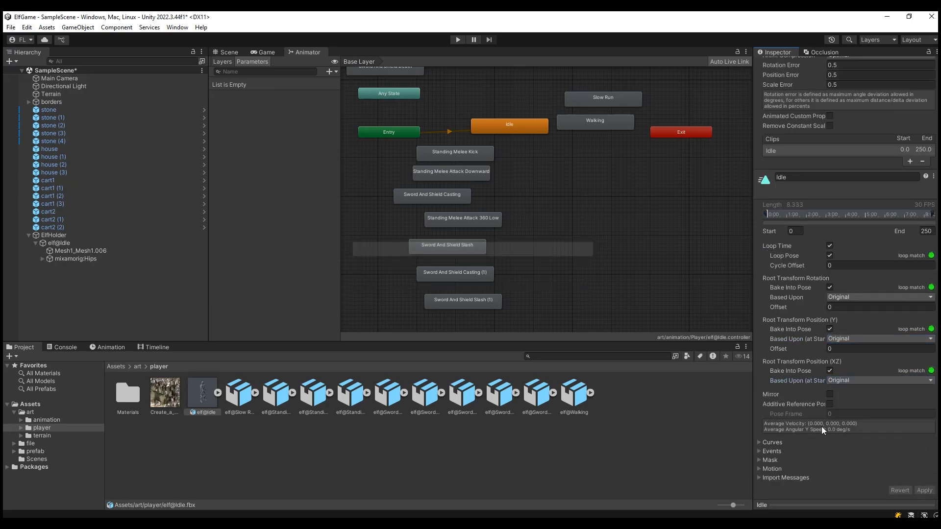
Make the elf@Slow Run clip loop with Loop Pose, bake all root transforms into pose based upon Original, and apply.
{"action": "left_click", "coordinate": [242, 396]}
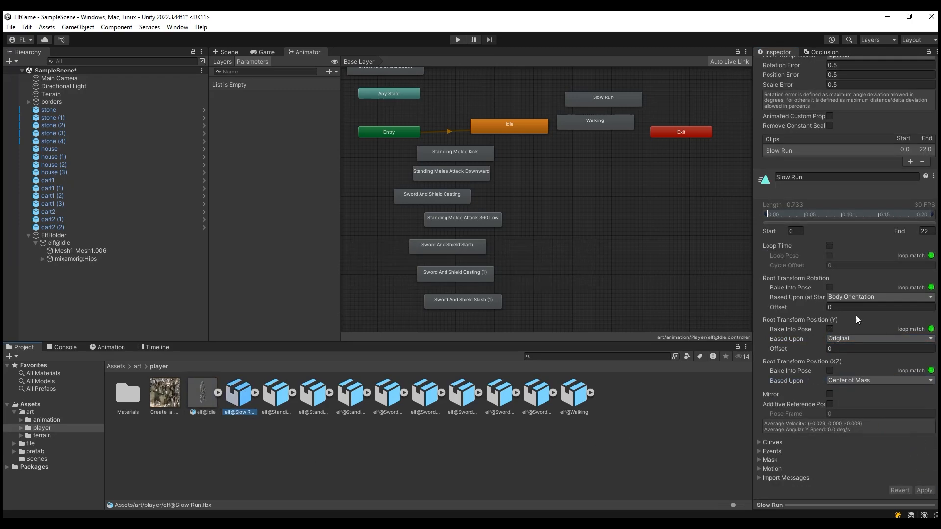
{"action": "left_click", "coordinate": [829, 246]}
{"action": "left_click", "coordinate": [830, 255]}
{"action": "left_click", "coordinate": [830, 287]}
{"action": "left_click", "coordinate": [839, 297]}
{"action": "left_click", "coordinate": [842, 314]}
{"action": "left_click", "coordinate": [830, 329]}
{"action": "left_click", "coordinate": [830, 371]}
{"action": "left_click", "coordinate": [839, 380]}
{"action": "left_click", "coordinate": [862, 390]}
{"action": "left_click", "coordinate": [925, 490]}
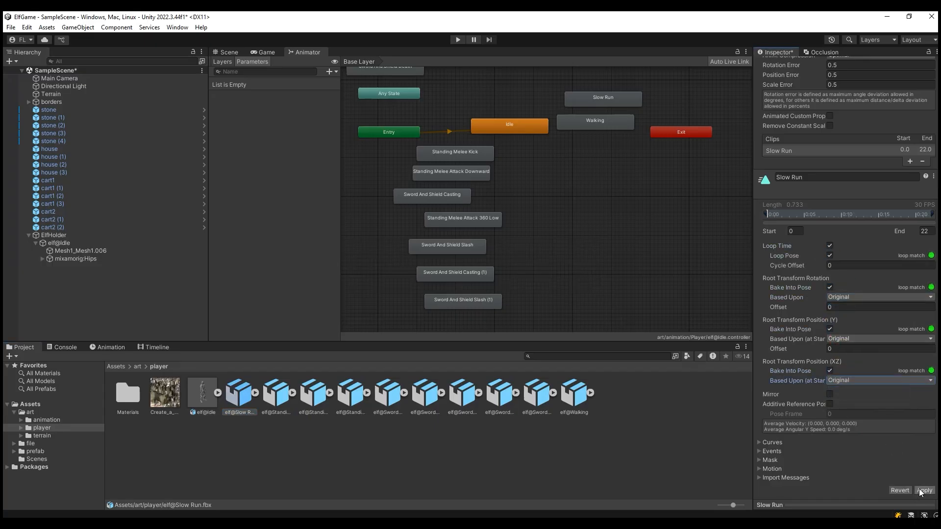
Bake root rotation, Y and XZ position into pose based upon Original for the Standing Melee Attack 360 Low clip, and apply.
{"action": "left_click", "coordinate": [276, 394]}
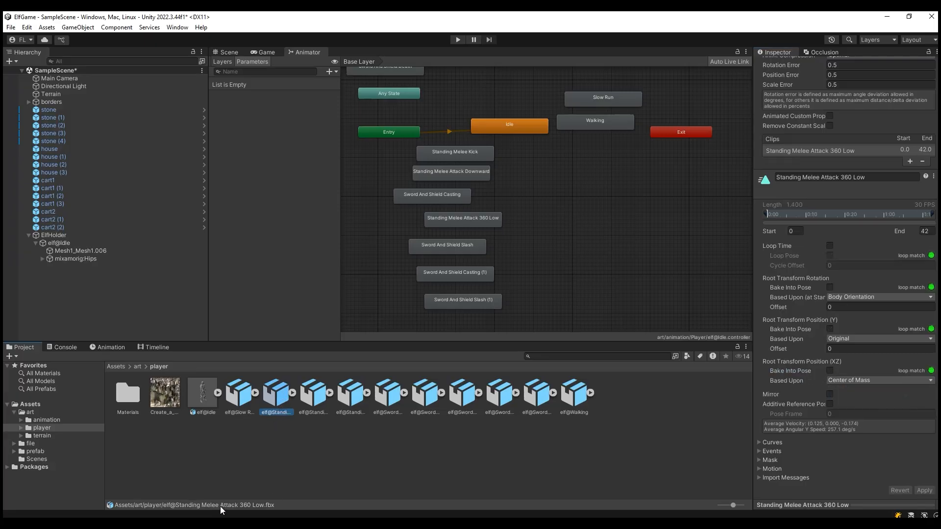
{"action": "left_click", "coordinate": [830, 287]}
{"action": "left_click", "coordinate": [840, 297]}
{"action": "left_click", "coordinate": [854, 308]}
{"action": "left_click", "coordinate": [830, 329]}
{"action": "left_click", "coordinate": [835, 339]}
{"action": "left_click", "coordinate": [835, 340]}
{"action": "left_click", "coordinate": [829, 371]}
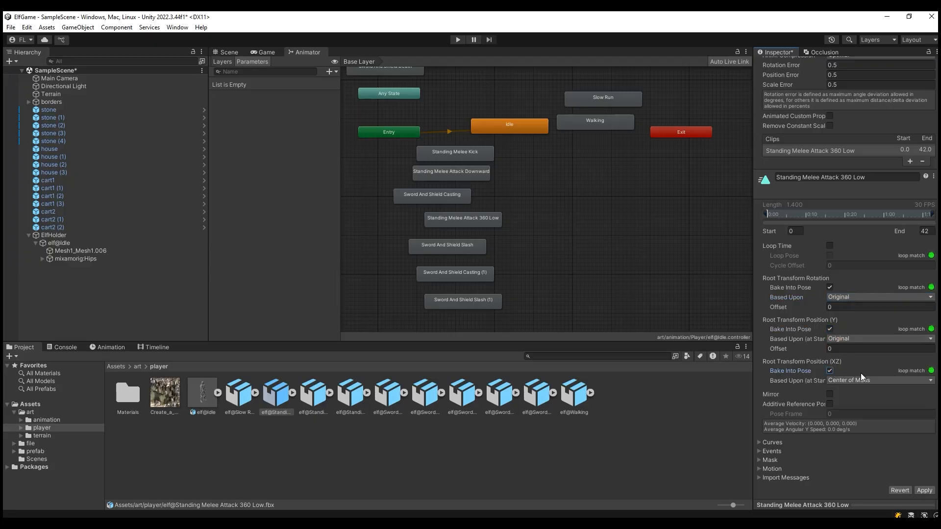
{"action": "left_click", "coordinate": [854, 384]}
{"action": "left_click", "coordinate": [857, 391]}
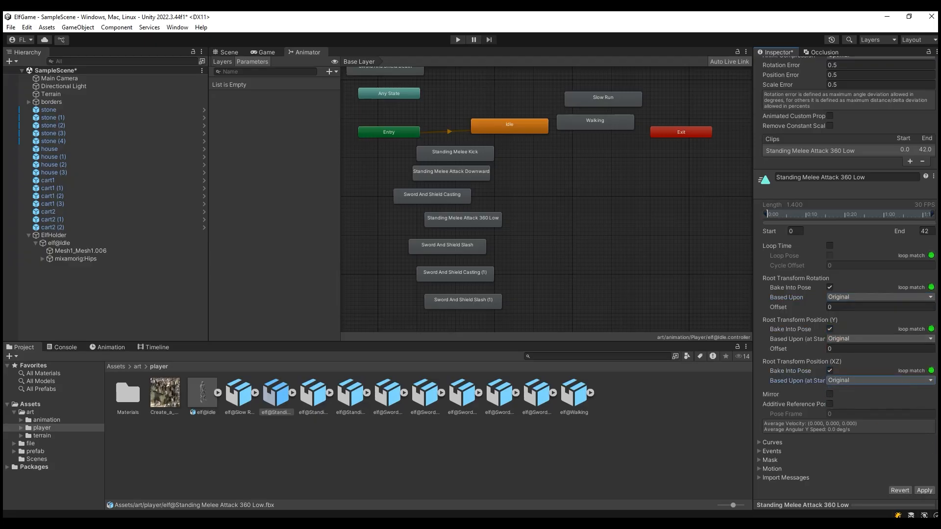
{"action": "left_click", "coordinate": [924, 490]}
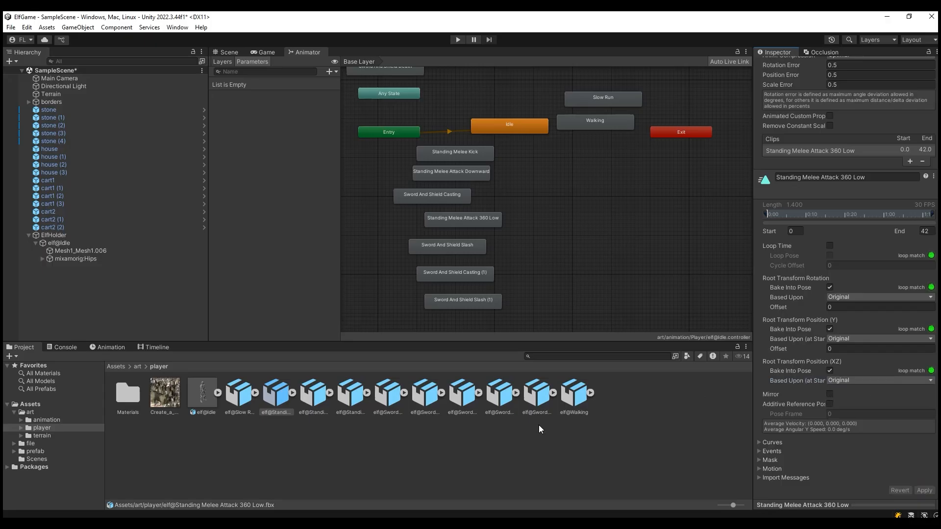
Bake root rotation, Y and XZ position into pose based upon Original for the Standing Melee Attack Downward clip, and apply.
{"action": "left_click", "coordinate": [313, 394]}
{"action": "left_click", "coordinate": [829, 288]}
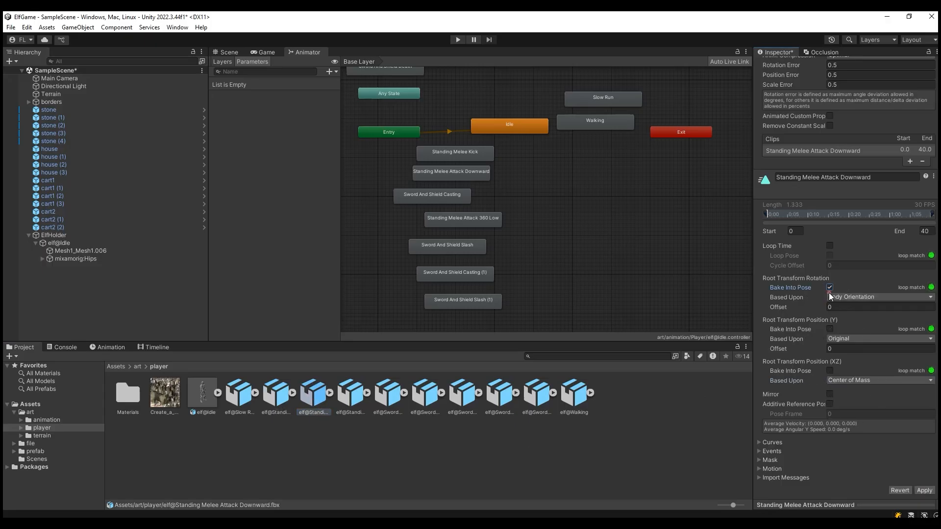
{"action": "left_click", "coordinate": [843, 297]}
{"action": "left_click", "coordinate": [838, 305]}
{"action": "left_click", "coordinate": [830, 371]}
{"action": "left_click", "coordinate": [853, 380]}
{"action": "left_click", "coordinate": [859, 387]}
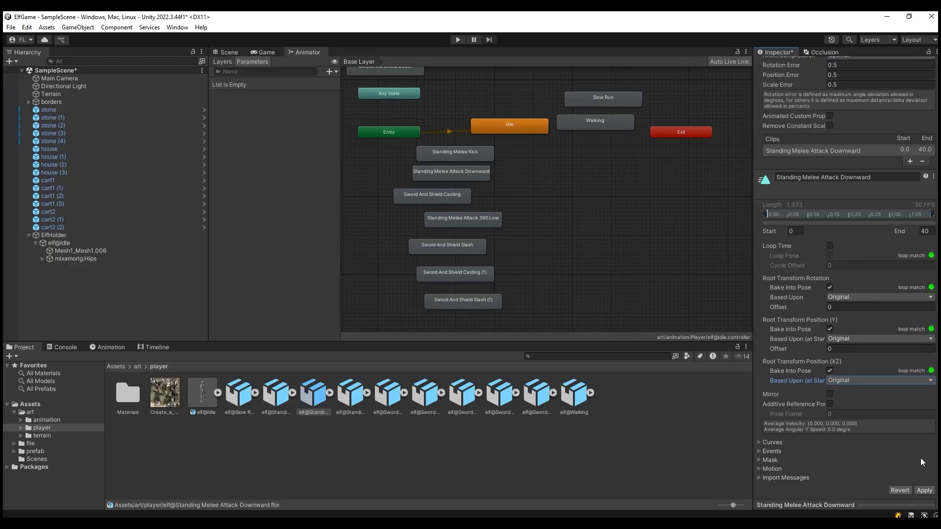
{"action": "left_click", "coordinate": [924, 491]}
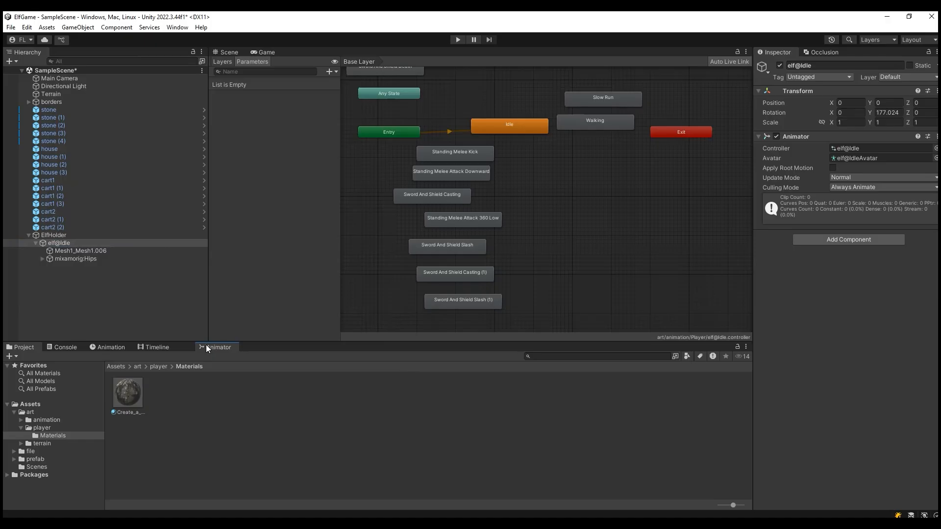
Dock the Animator window beside Timeline and select the elf@Idle object under ElfHolder.
{"action": "left_click_drag", "start_coordinate": [206, 345], "coordinate": [202, 346]}
{"action": "left_click", "coordinate": [73, 235]}
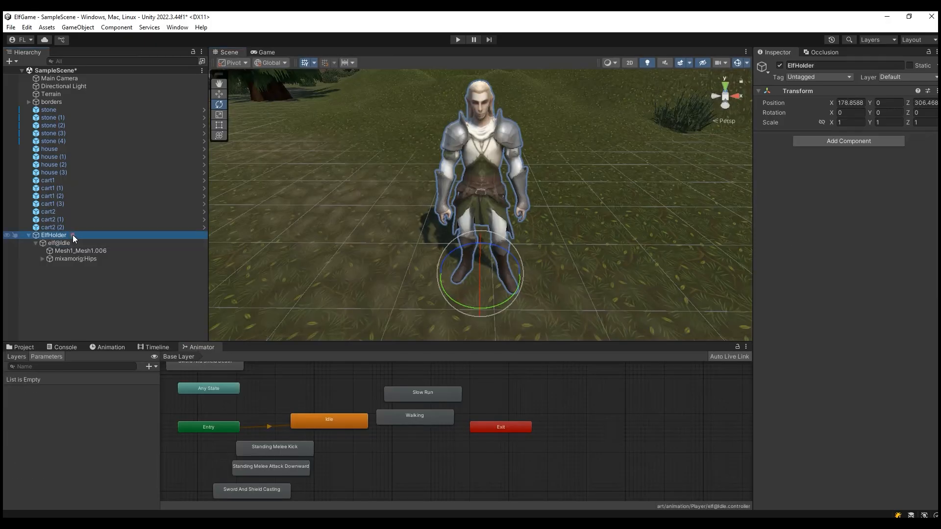
{"action": "left_click", "coordinate": [75, 242]}
Preview the Idle, Slow Run, Standing Melee Attack 360 Low and Standing Melee Attack Downward clips on the elf in the Animation window.
{"action": "left_click", "coordinate": [106, 349]}
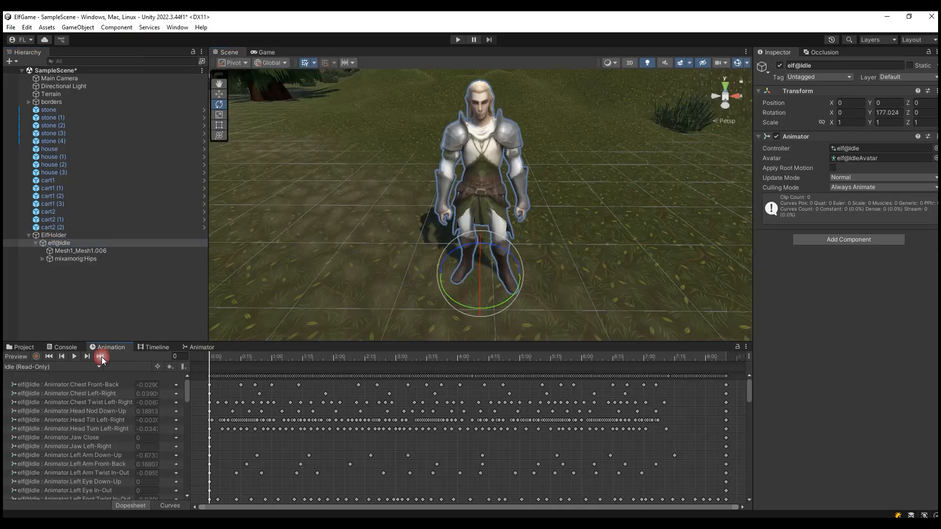
{"action": "left_click", "coordinate": [74, 357]}
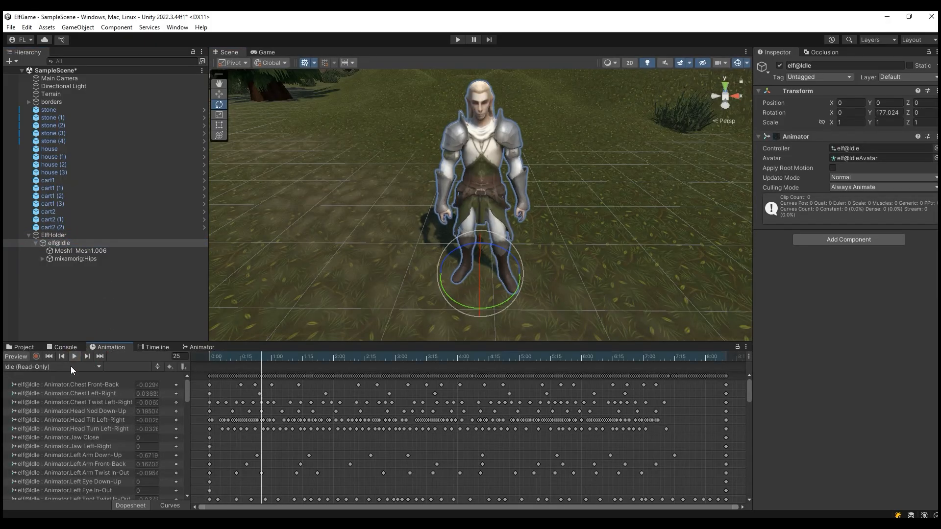
{"action": "left_click", "coordinate": [70, 369]}
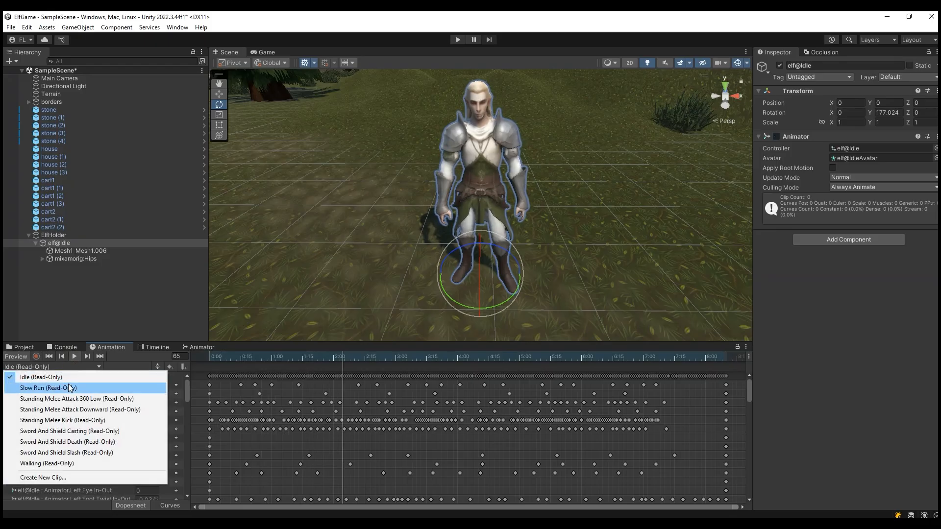
{"action": "left_click", "coordinate": [69, 386]}
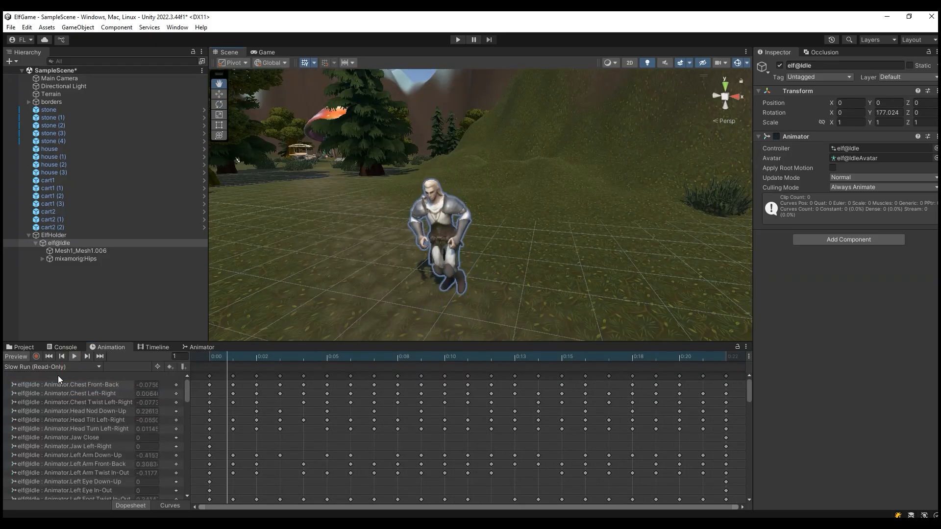
{"action": "left_click", "coordinate": [52, 369]}
{"action": "left_click", "coordinate": [73, 399]}
{"action": "left_click", "coordinate": [71, 358]}
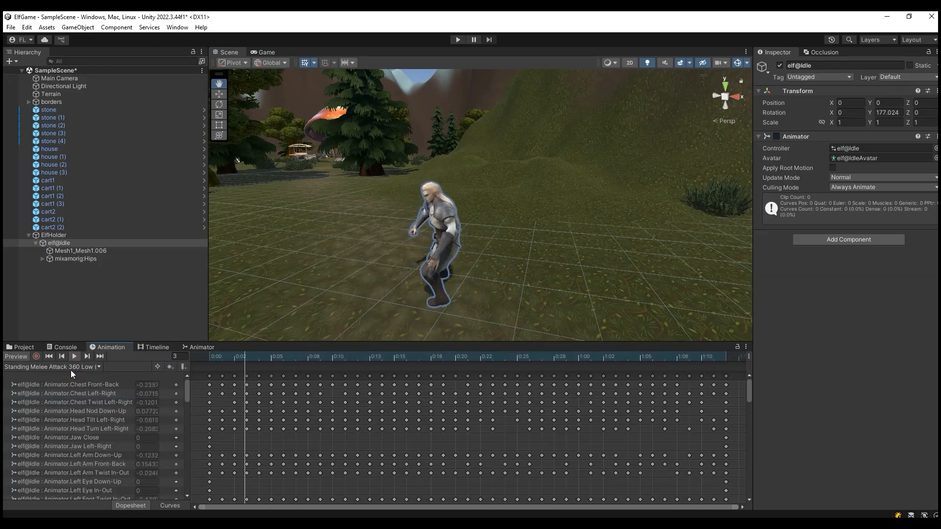
{"action": "left_click", "coordinate": [69, 368]}
{"action": "left_click", "coordinate": [73, 410]}
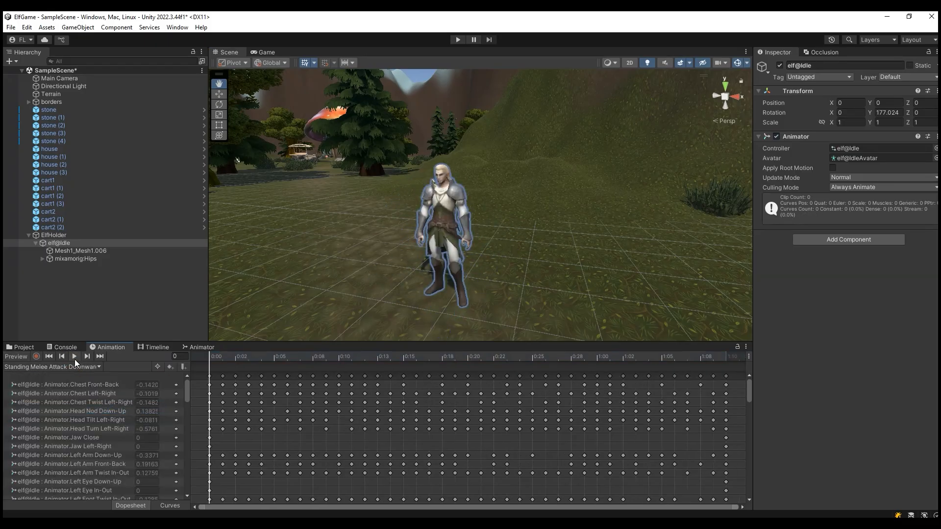
Preview the Sword And Shield Casting, Death and Slash clips on the elf in the scene.
{"action": "left_click", "coordinate": [75, 366]}
{"action": "left_click", "coordinate": [73, 436]}
{"action": "left_click", "coordinate": [74, 357]}
{"action": "left_click", "coordinate": [74, 366]}
{"action": "left_click", "coordinate": [73, 443]}
{"action": "left_click", "coordinate": [75, 357]}
{"action": "right_click_drag", "start_coordinate": [297, 251], "coordinate": [381, 268]}
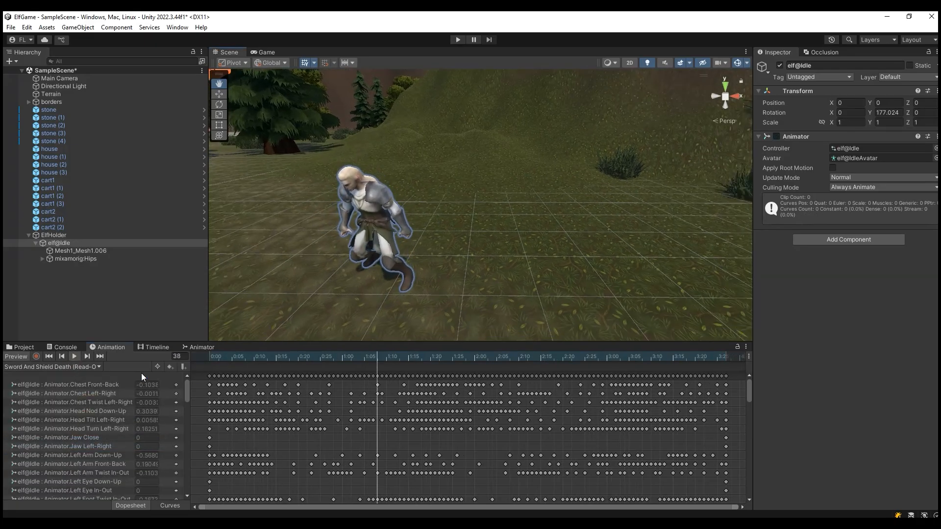
{"action": "left_click", "coordinate": [79, 368]}
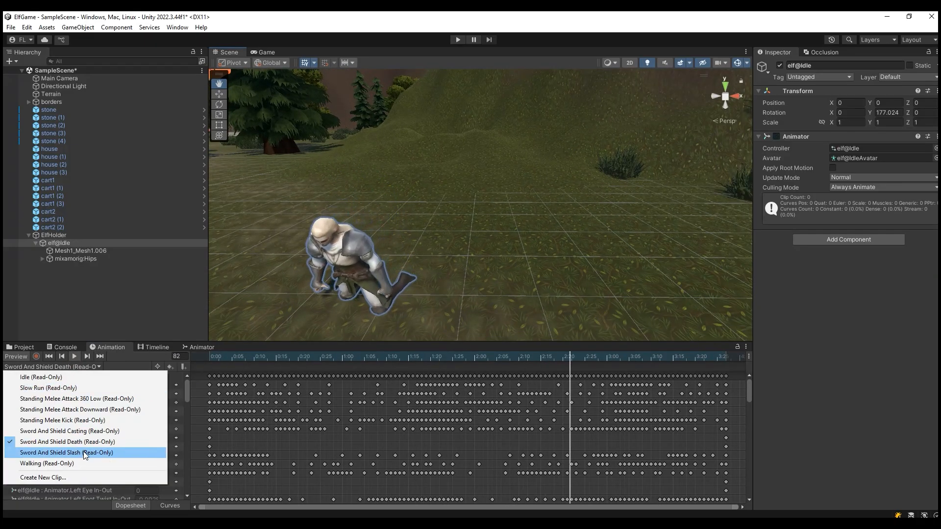
{"action": "left_click", "coordinate": [83, 451]}
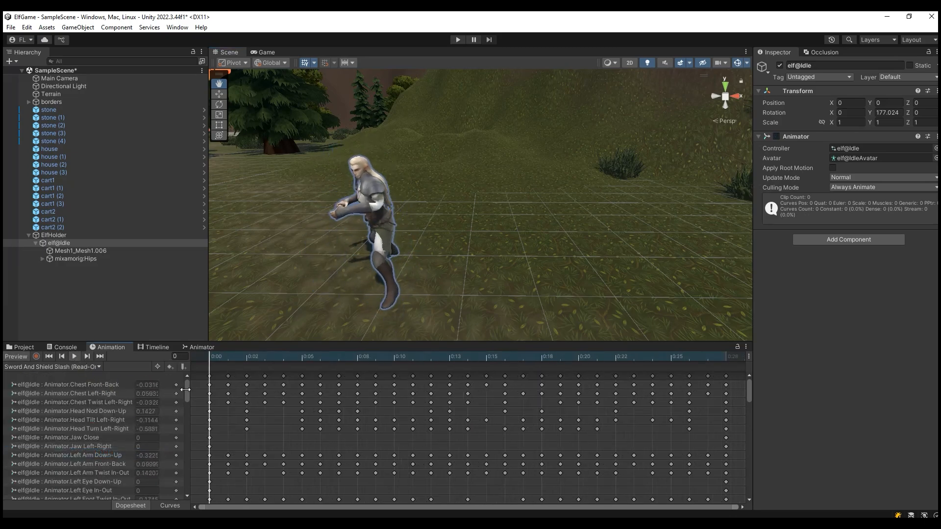
{"action": "left_click", "coordinate": [53, 235]}
{"action": "left_click_drag", "start_coordinate": [362, 166], "coordinate": [434, 176]}
{"action": "scroll", "coordinate": [516, 241], "scroll_direction": "up", "scroll_amount": 4}
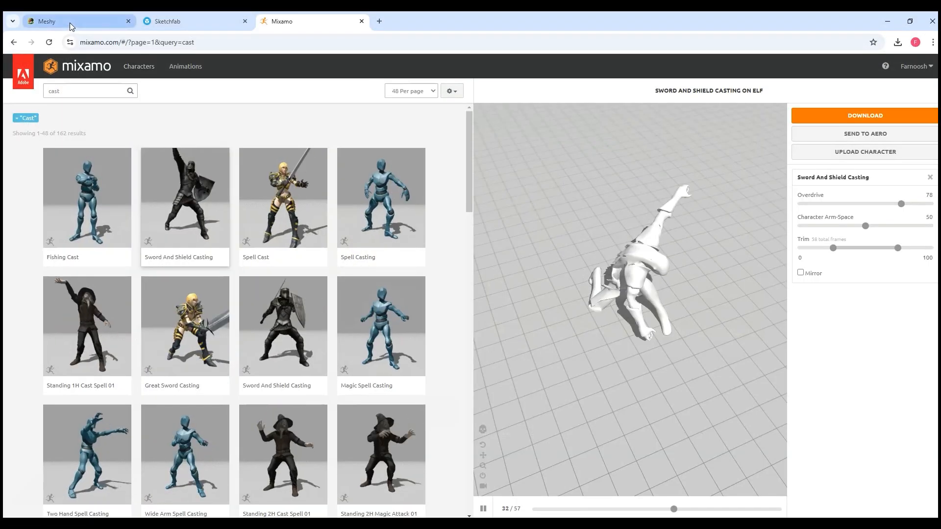
Switch to Meshy in the browser and open the New Model form for text-to-3D generation.
{"action": "left_click", "coordinate": [70, 22]}
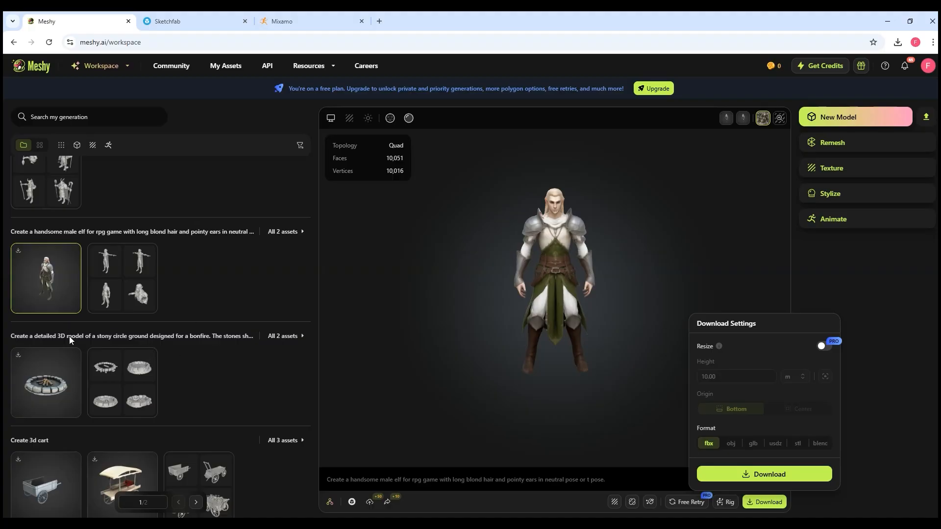
{"action": "left_click", "coordinate": [242, 311]}
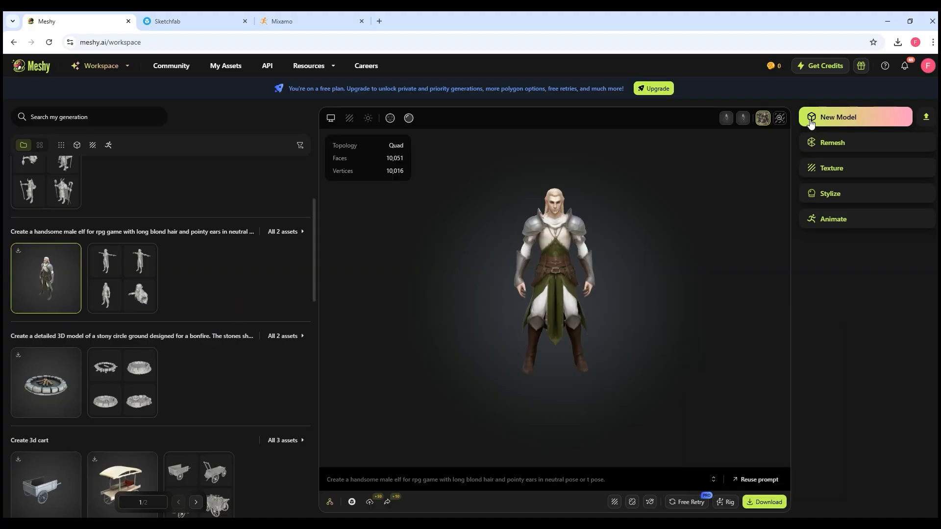
{"action": "left_click", "coordinate": [881, 121]}
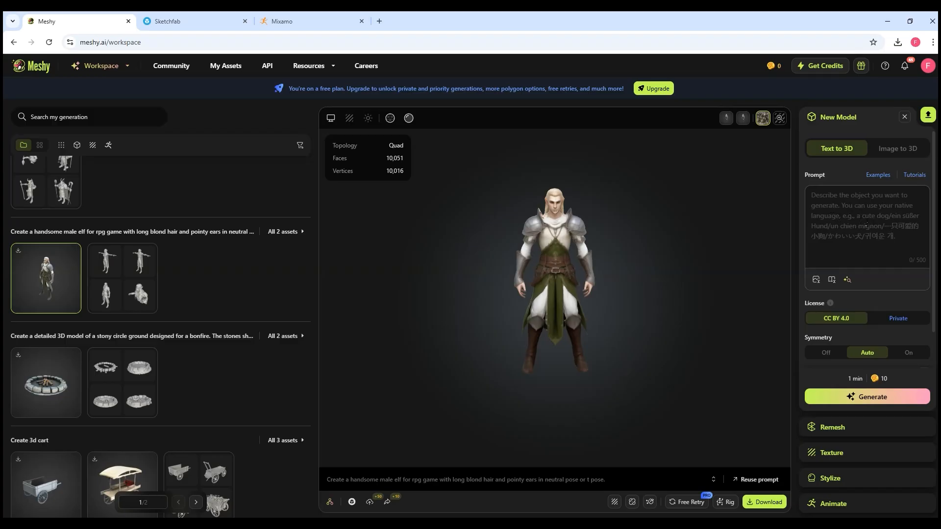
Search Sketchfab for "sword" across all categories and browse the downloadable sword models.
{"action": "left_click", "coordinate": [195, 23]}
{"action": "left_click", "coordinate": [147, 68]}
{"action": "type", "text": "sw"}
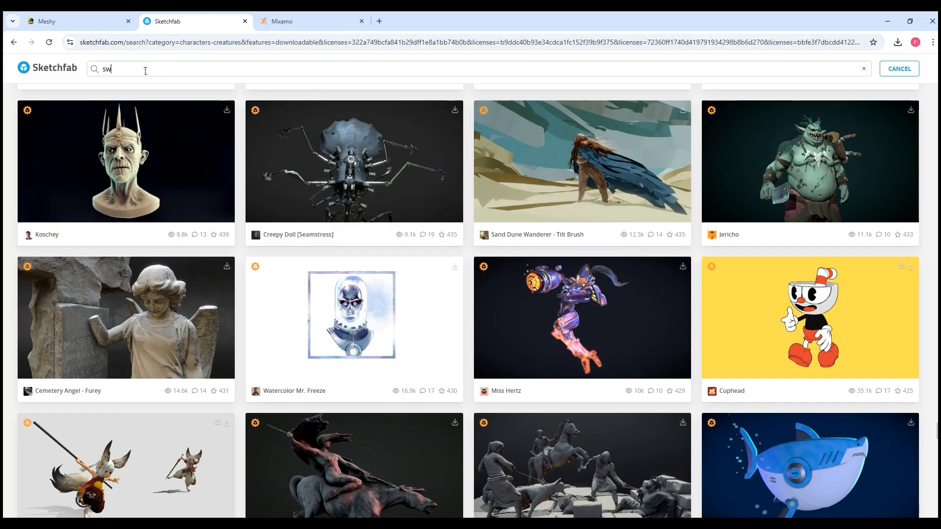
{"action": "type", "text": "ord"}
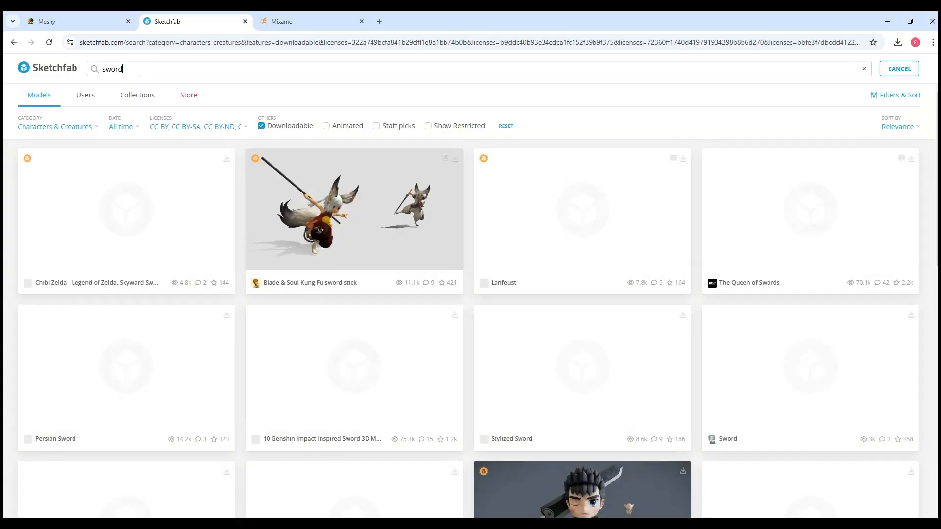
{"action": "left_click", "coordinate": [68, 128]}
{"action": "left_click", "coordinate": [67, 143]}
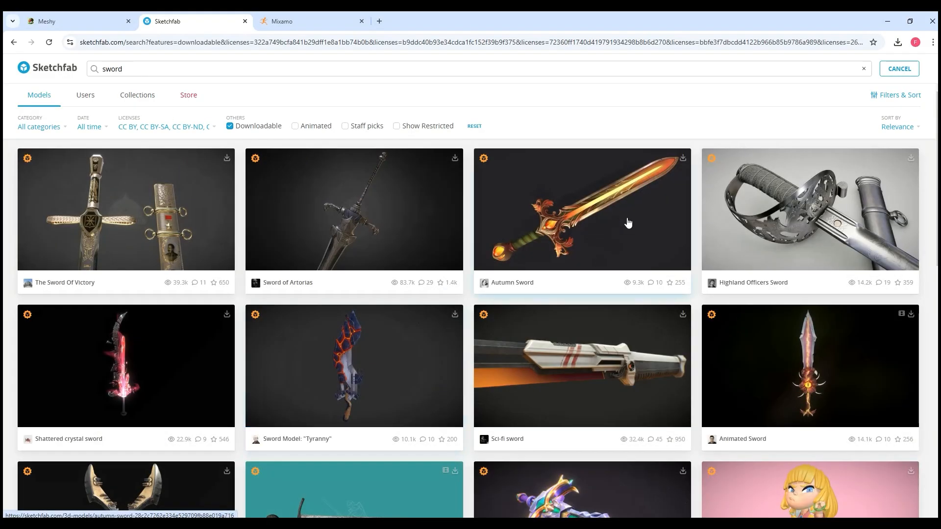
{"action": "scroll", "coordinate": [735, 315], "scroll_direction": "down", "scroll_amount": 3}
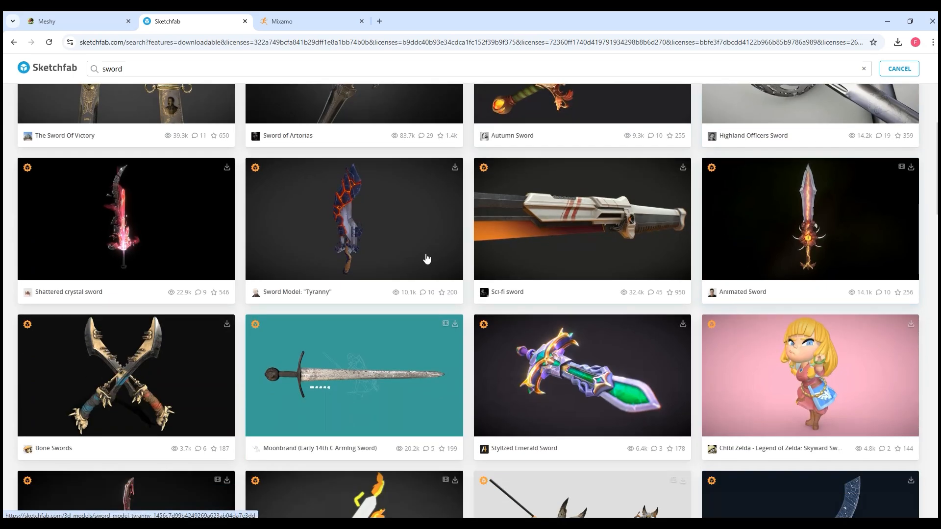
{"action": "scroll", "coordinate": [427, 258], "scroll_direction": "down", "scroll_amount": 3}
{"action": "scroll", "coordinate": [406, 280], "scroll_direction": "down", "scroll_amount": 3}
{"action": "scroll", "coordinate": [558, 333], "scroll_direction": "down", "scroll_amount": 3}
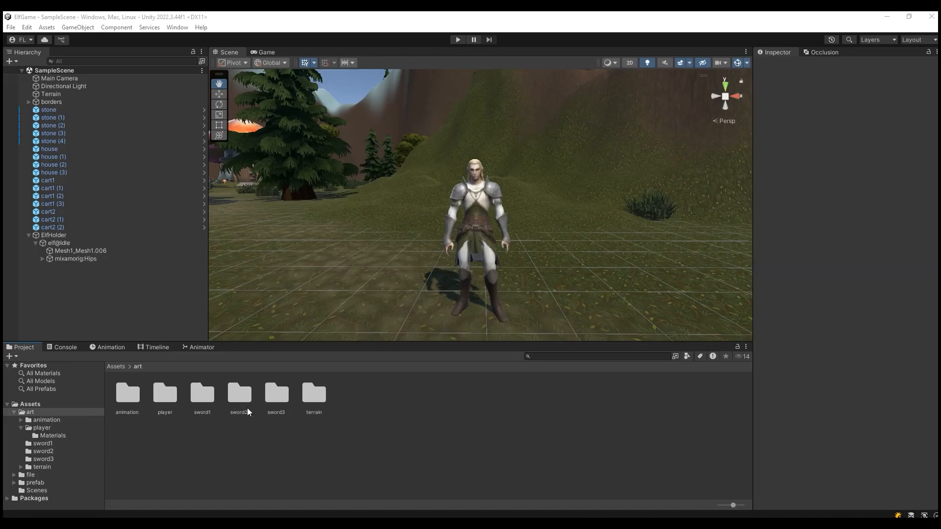
{"action": "left_click", "coordinate": [202, 408]}
{"action": "left_click", "coordinate": [239, 396]}
{"action": "left_click", "coordinate": [269, 411]}
{"action": "left_click", "coordinate": [248, 409]}
{"action": "left_click", "coordinate": [213, 412]}
{"action": "left_click", "coordinate": [249, 399]}
{"action": "left_click", "coordinate": [268, 392]}
{"action": "left_click", "coordinate": [245, 391]}
Create a folder named probs inside the project's art folder.
{"action": "left_click", "coordinate": [237, 453]}
{"action": "right_click", "coordinate": [236, 451]}
{"action": "mouse_move", "coordinate": [361, 180]}
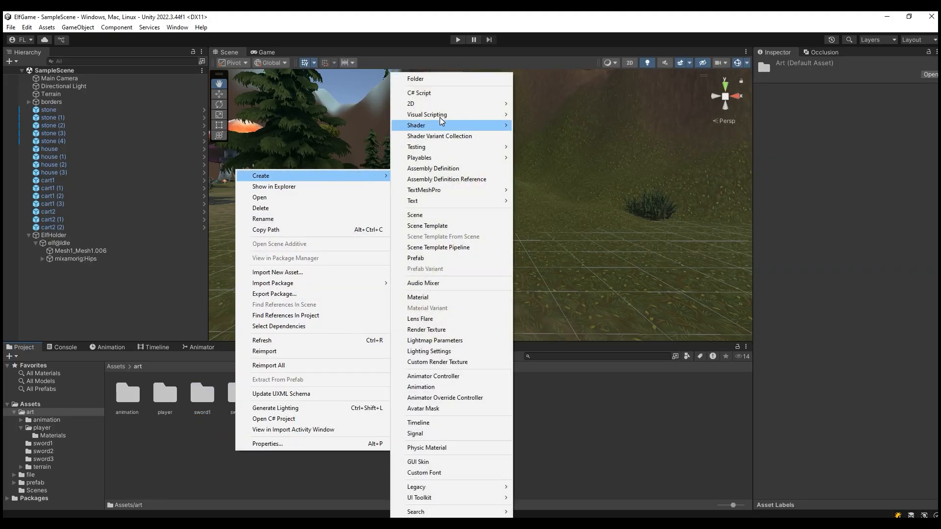
{"action": "left_click", "coordinate": [421, 77]}
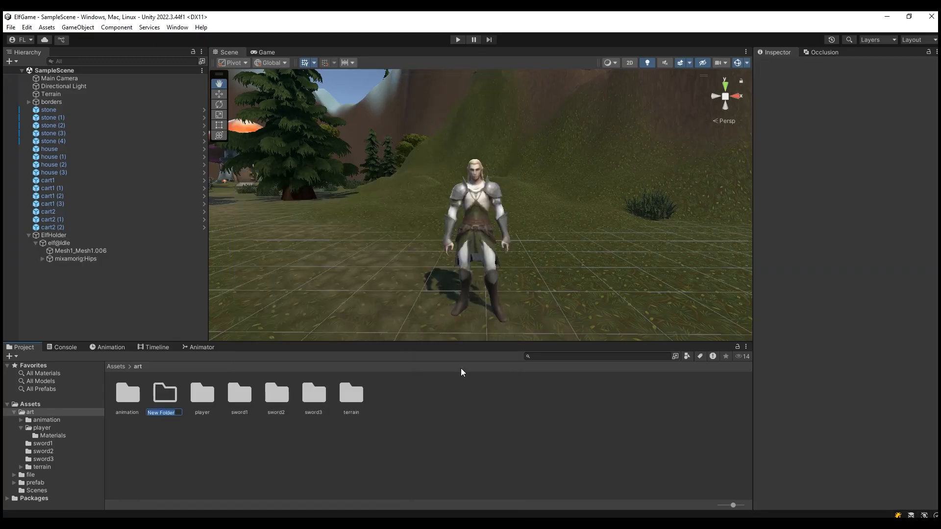
{"action": "type", "text": "probs"}
{"action": "key", "text": "Return"}
Move the sword1, sword2 and sword3 folders into the probs folder.
{"action": "left_click", "coordinate": [260, 409]}
{"action": "left_click", "coordinate": [314, 394], "text": "shift"}
{"action": "left_click_drag", "start_coordinate": [239, 396], "coordinate": [204, 400]}
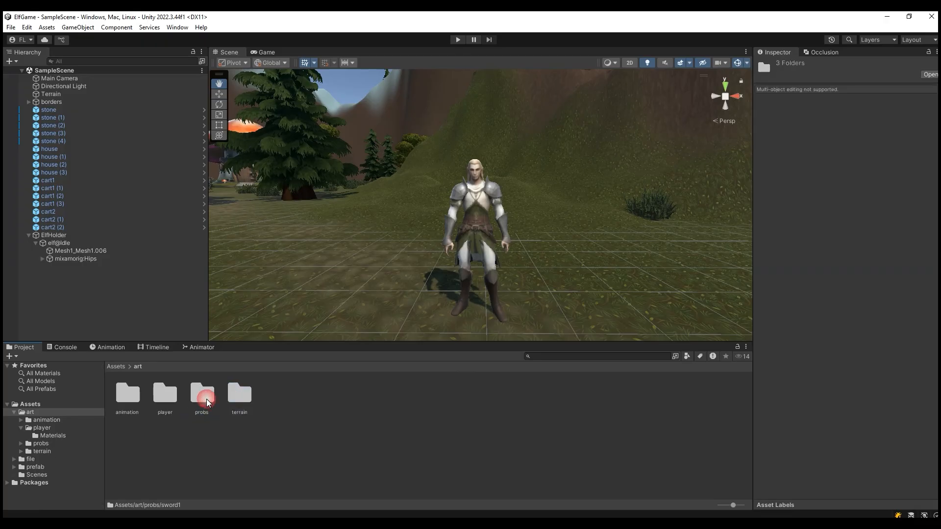
Place the sword1 model from the probs/sword1 folder in the scene beside the elf.
{"action": "double_click", "coordinate": [203, 397]}
{"action": "double_click", "coordinate": [129, 395]}
{"action": "left_click_drag", "start_coordinate": [140, 407], "coordinate": [321, 316]}
{"action": "left_click", "coordinate": [219, 93]}
{"action": "left_click_drag", "start_coordinate": [317, 283], "coordinate": [300, 220]}
{"action": "left_click_drag", "start_coordinate": [169, 392], "coordinate": [75, 265]}
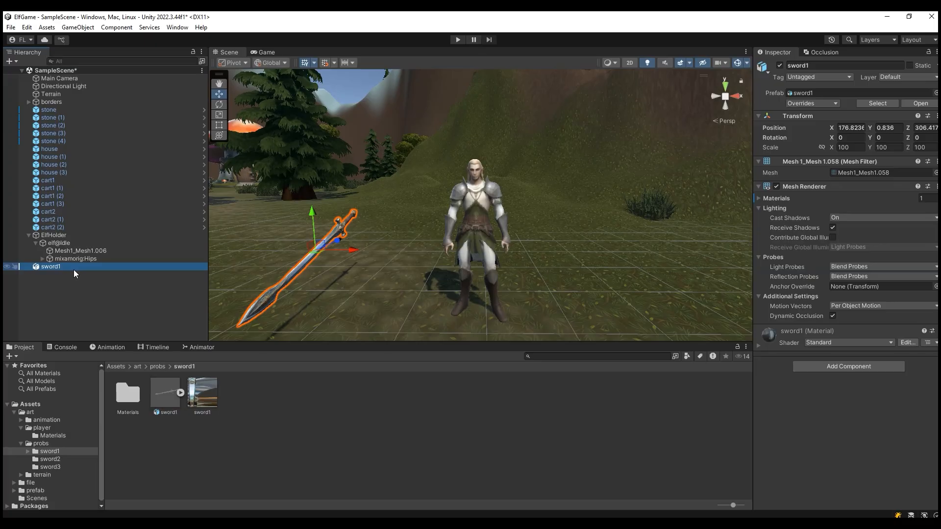
Scale sword1 uniformly to about 60.225 and move it closer to the elf, to about X 178.342.
{"action": "left_click", "coordinate": [220, 114]}
{"action": "left_click_drag", "start_coordinate": [315, 252], "coordinate": [295, 245]}
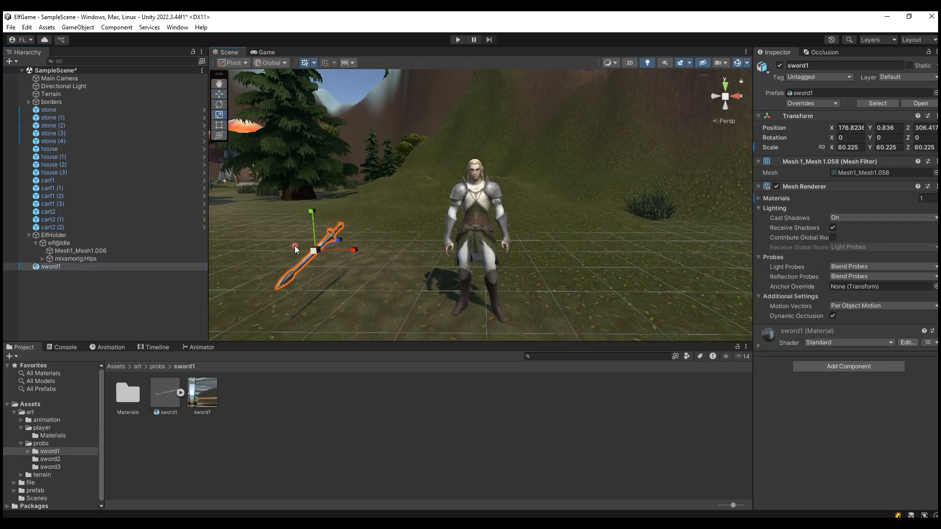
{"action": "left_click", "coordinate": [219, 93]}
{"action": "left_click_drag", "start_coordinate": [353, 255], "coordinate": [458, 278]}
Expand the elf's bone hierarchy from Hips through the spine, RightShoulder and RightArm to reveal the children of RightForeArm.
{"action": "left_click", "coordinate": [219, 83]}
{"action": "right_click_drag", "start_coordinate": [327, 170], "coordinate": [446, 176]}
{"action": "left_click_drag", "start_coordinate": [274, 181], "coordinate": [416, 197]}
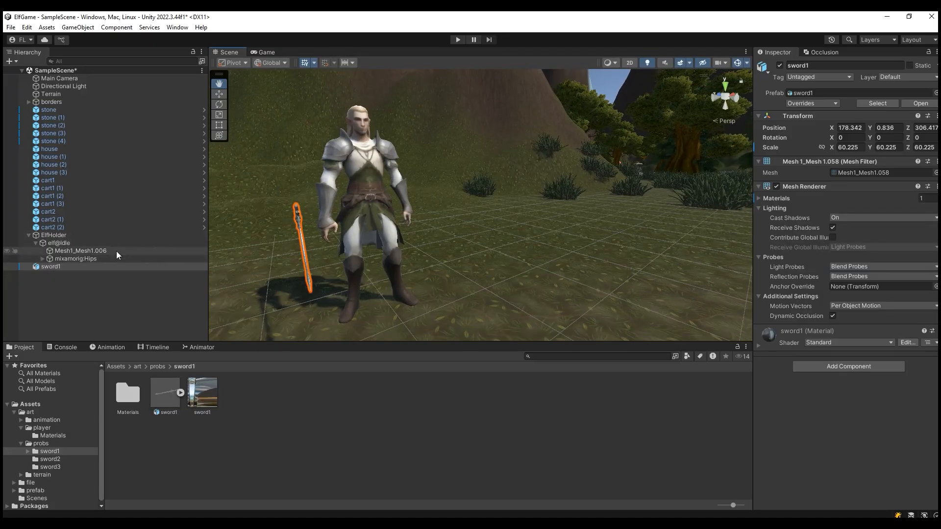
{"action": "left_click", "coordinate": [65, 243]}
{"action": "left_click", "coordinate": [35, 243]}
{"action": "left_click", "coordinate": [36, 243]}
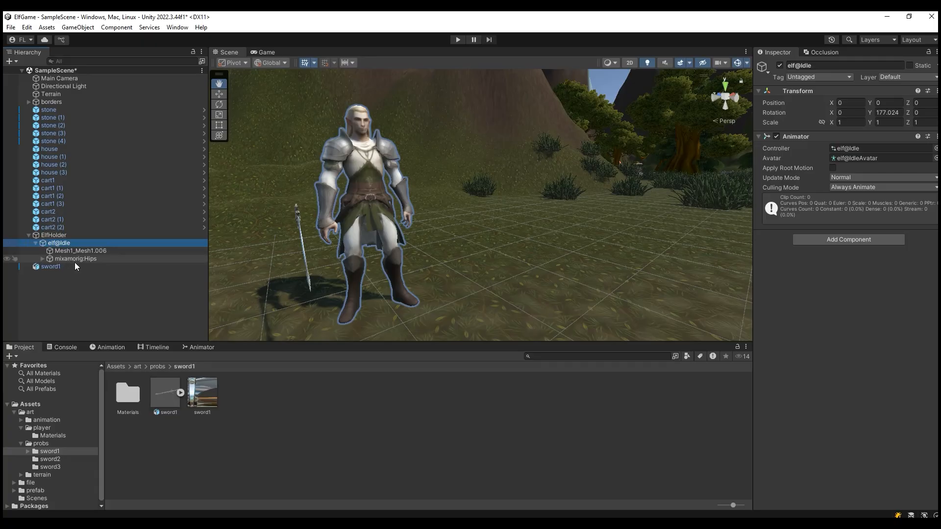
{"action": "left_click", "coordinate": [43, 259]}
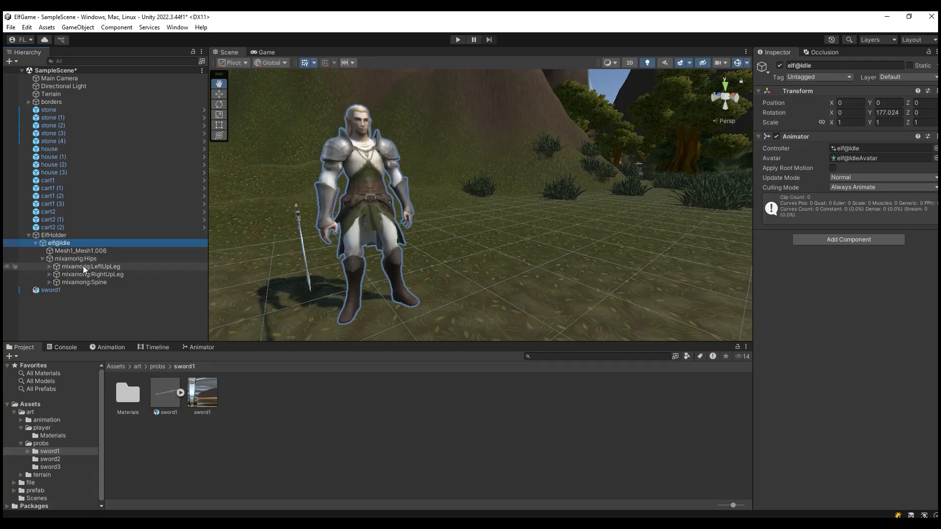
{"action": "left_click", "coordinate": [50, 282]}
{"action": "left_click", "coordinate": [56, 290]}
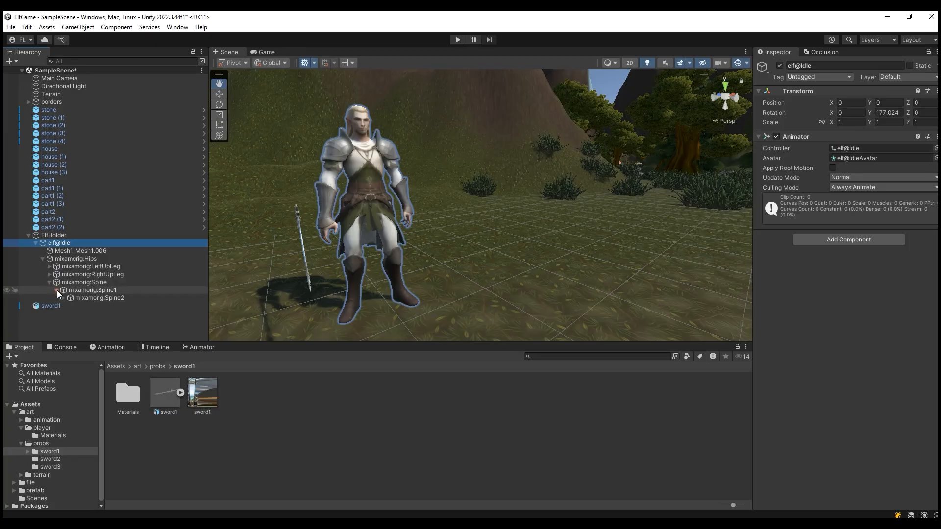
{"action": "left_click", "coordinate": [64, 298]}
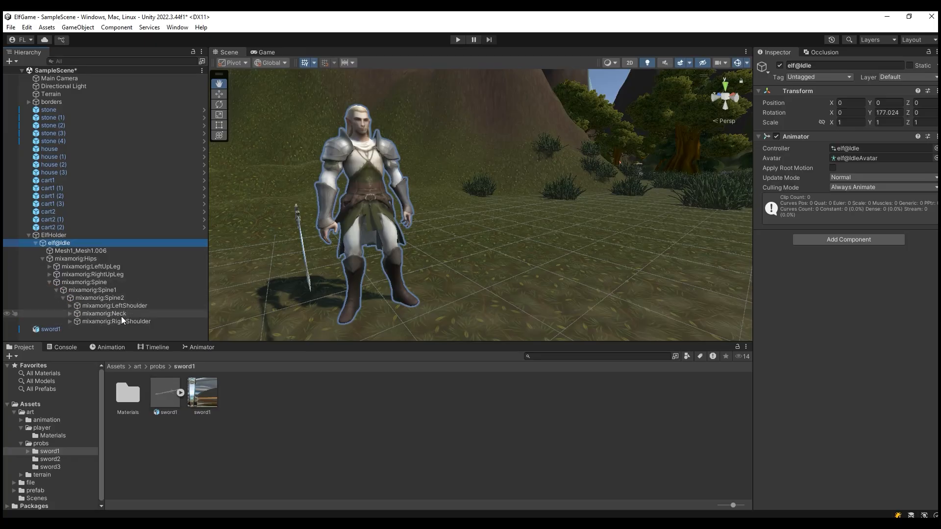
{"action": "left_click", "coordinate": [70, 321]}
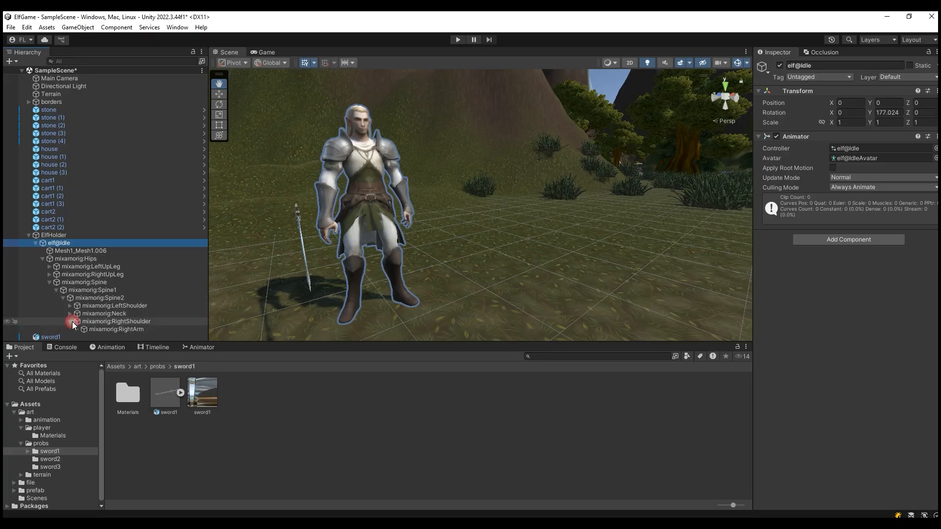
{"action": "left_click", "coordinate": [77, 329]}
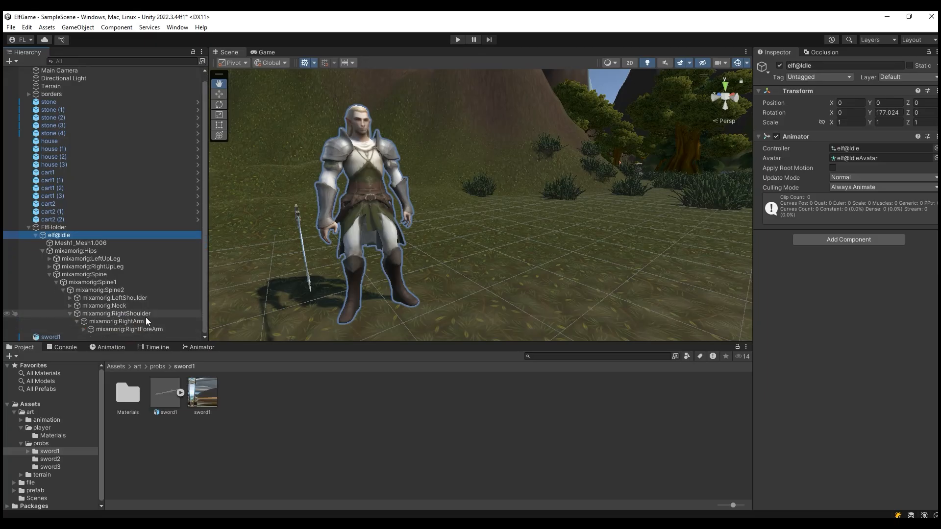
{"action": "left_click", "coordinate": [83, 329]}
Parent sword1 to the elf's mixamorig:RightHand bone and show that bone's children.
{"action": "scroll", "coordinate": [81, 330], "scroll_direction": "down", "scroll_amount": 1}
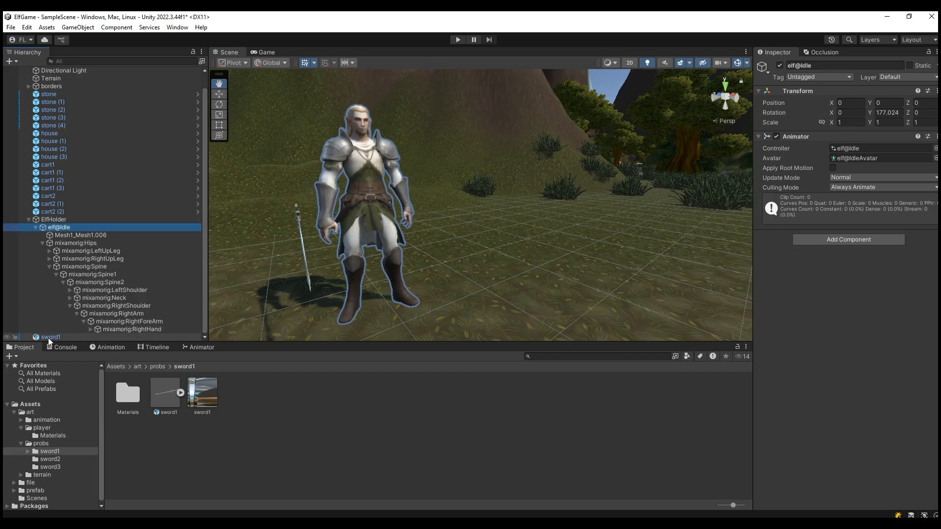
{"action": "left_click_drag", "start_coordinate": [48, 338], "coordinate": [127, 334]}
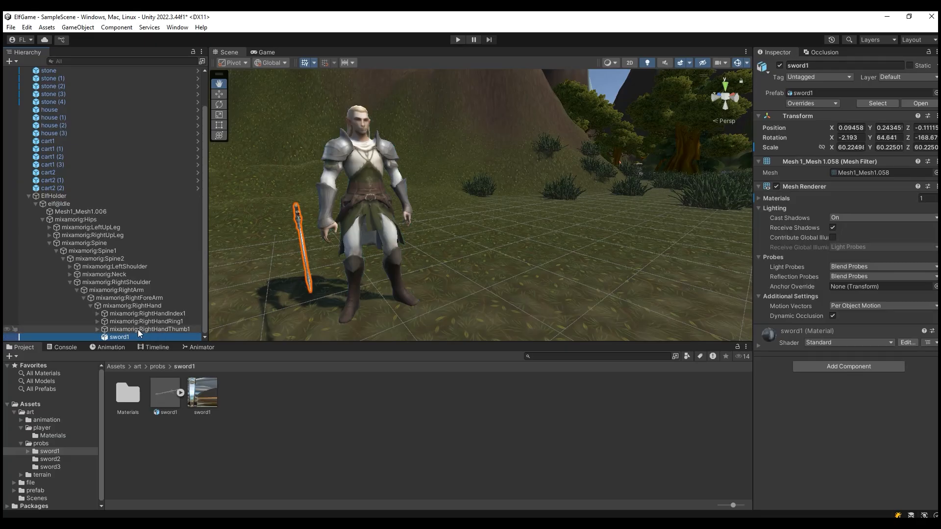
{"action": "left_click", "coordinate": [123, 303]}
{"action": "left_click", "coordinate": [91, 306]}
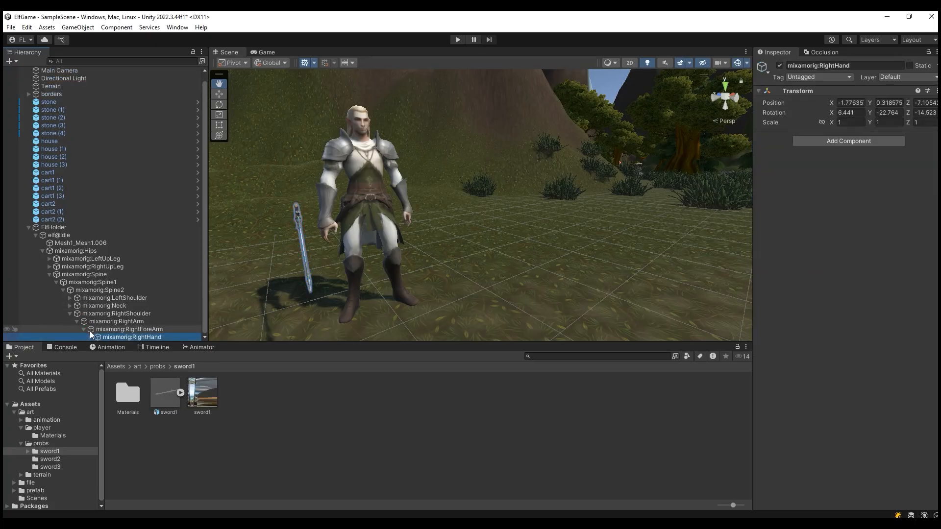
{"action": "left_click", "coordinate": [90, 337]}
Unpack the sword1 prefab instance under the right hand bone.
{"action": "left_click", "coordinate": [123, 336]}
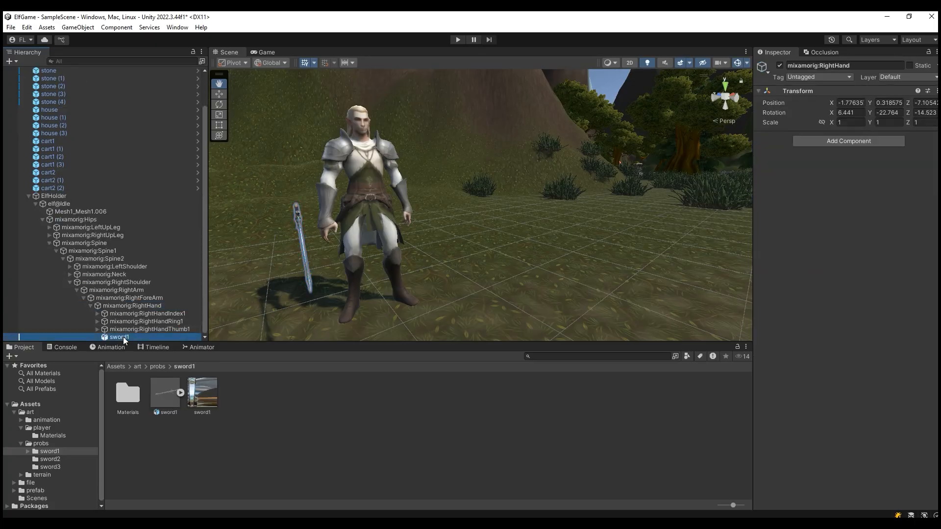
{"action": "right_click", "coordinate": [123, 337]}
{"action": "mouse_move", "coordinate": [215, 314]}
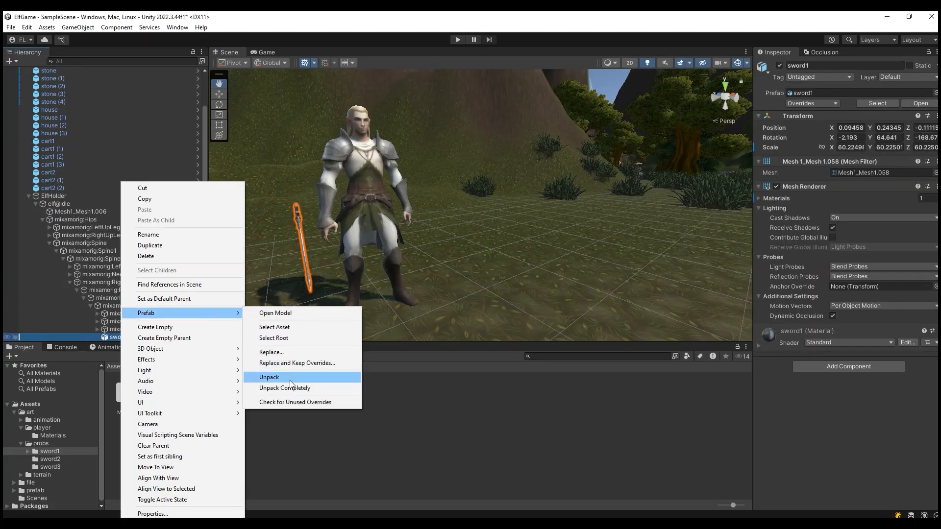
{"action": "left_click", "coordinate": [290, 380]}
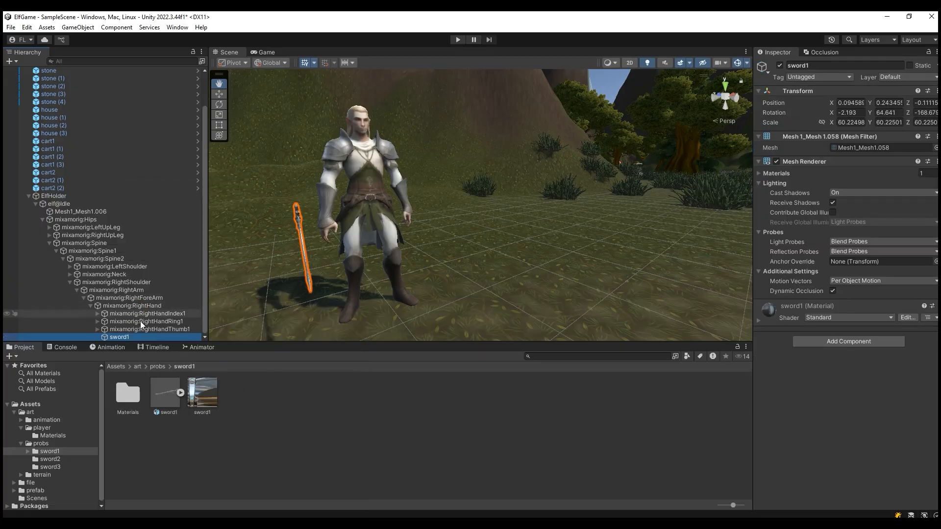
Set sword1's local position to X 0, Y 0, Z 0.
{"action": "left_click", "coordinate": [851, 103]}
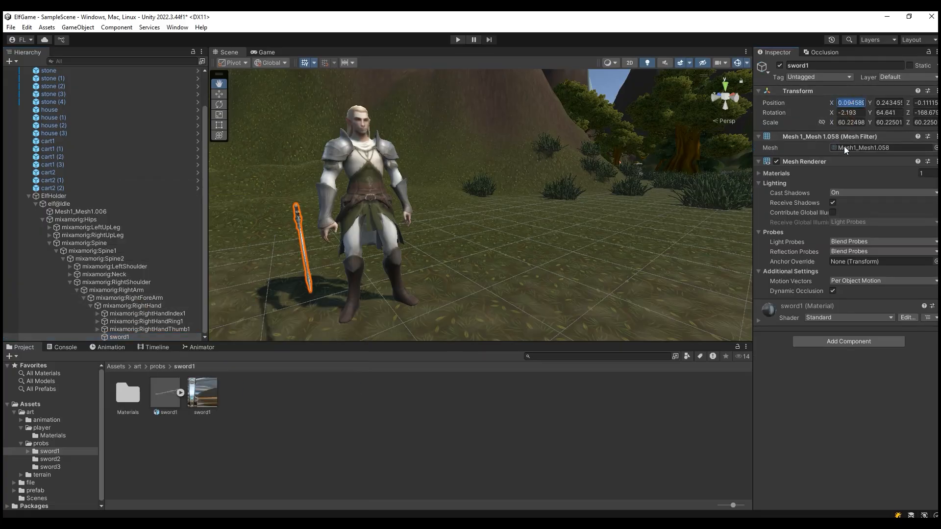
{"action": "type", "text": "0"}
{"action": "key", "text": "Tab"}
{"action": "type", "text": "0"}
{"action": "key", "text": "Tab"}
{"action": "type", "text": "0"}
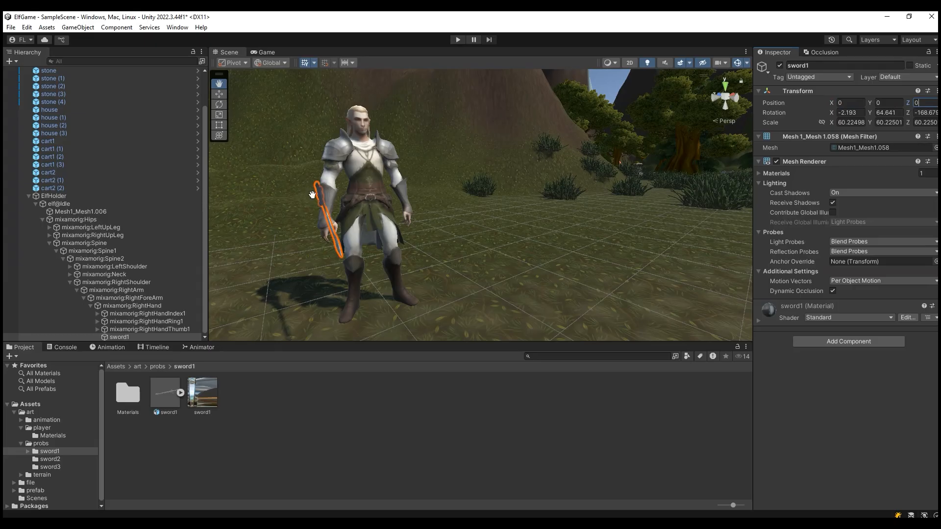
Move sword1 so its hilt sits near the elf's right hand, at about X -0.495, Y 0.279, Z -0.167.
{"action": "left_click_drag", "start_coordinate": [339, 228], "coordinate": [449, 255], "text": "alt"}
{"action": "scroll", "coordinate": [451, 255], "scroll_direction": "up", "scroll_amount": 3}
{"action": "left_click_drag", "start_coordinate": [340, 240], "coordinate": [395, 231]}
{"action": "scroll", "coordinate": [396, 231], "scroll_direction": "down", "scroll_amount": 2}
{"action": "scroll", "coordinate": [395, 231], "scroll_direction": "down", "scroll_amount": 5}
{"action": "left_click", "coordinate": [219, 98]}
{"action": "left_click_drag", "start_coordinate": [419, 189], "coordinate": [466, 199]}
{"action": "left_click_drag", "start_coordinate": [501, 154], "coordinate": [496, 194]}
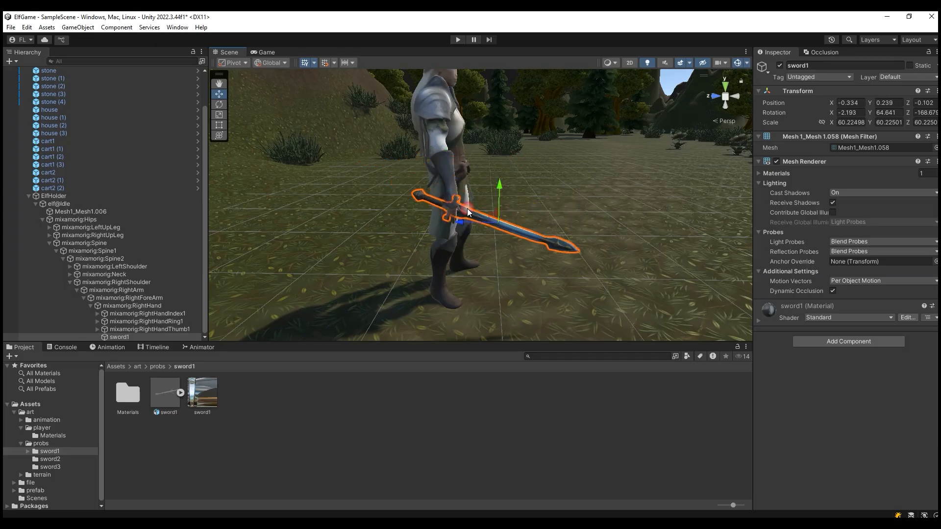
{"action": "left_click_drag", "start_coordinate": [462, 229], "coordinate": [519, 198]}
Tilt sword1's blade upward to about -45.4 X and 53.4 Y rotation, and fit its grip into the hand at about -0.378, -0.037, -0.183.
{"action": "key", "text": "e"}
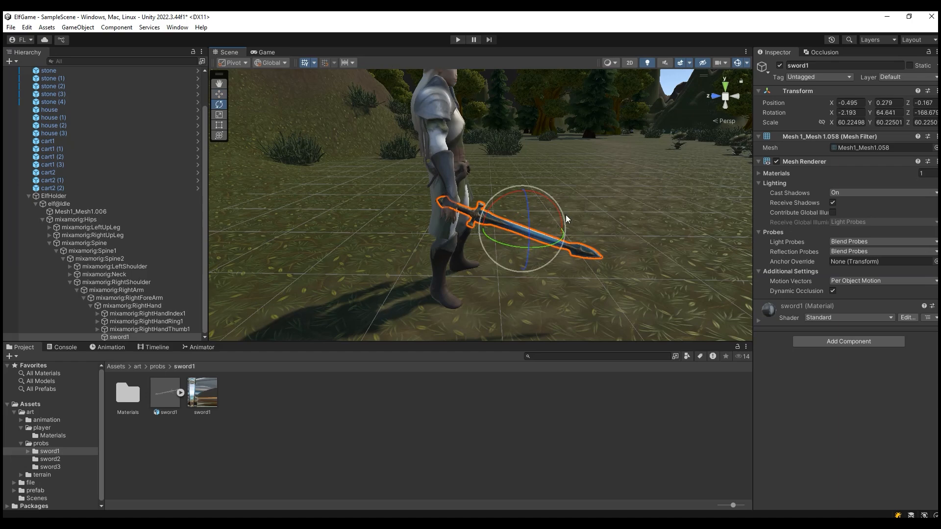
{"action": "left_click_drag", "start_coordinate": [562, 217], "coordinate": [494, 185]}
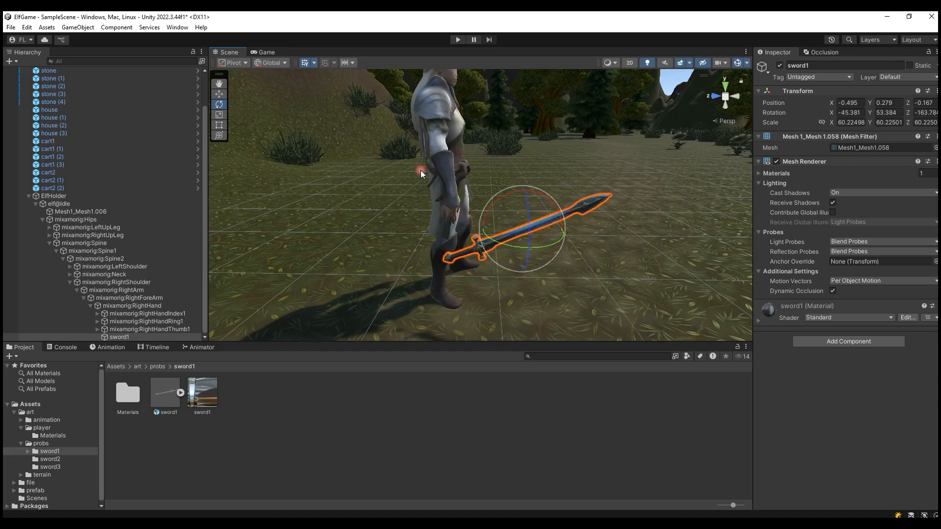
{"action": "left_click", "coordinate": [216, 93]}
{"action": "scroll", "coordinate": [490, 250], "scroll_direction": "up", "scroll_amount": 6}
{"action": "left_click_drag", "start_coordinate": [539, 260], "coordinate": [500, 132]}
{"action": "left_click_drag", "start_coordinate": [474, 171], "coordinate": [546, 126]}
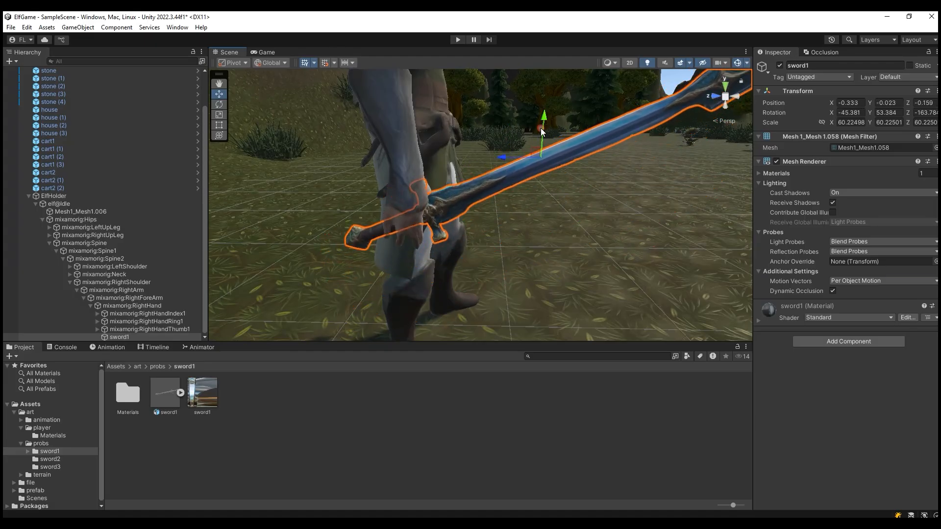
{"action": "left_click_drag", "start_coordinate": [502, 160], "coordinate": [513, 158]}
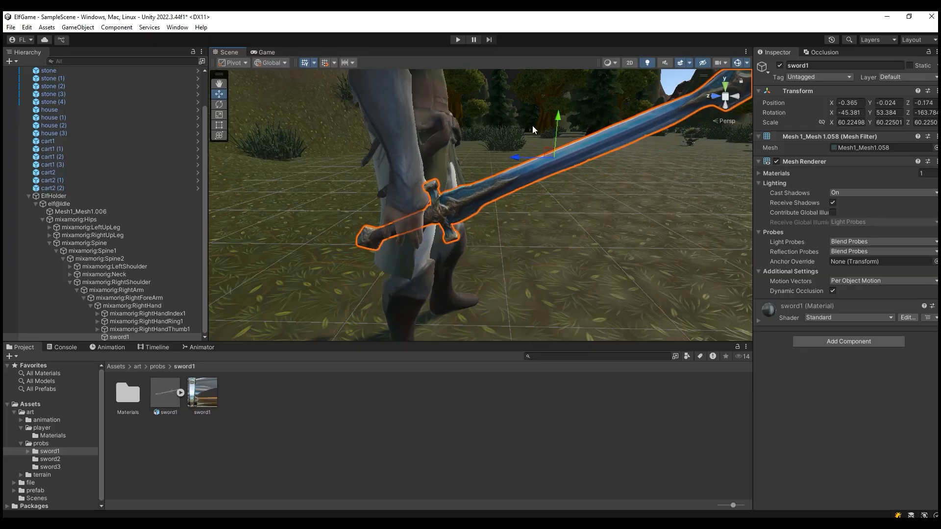
{"action": "left_click_drag", "start_coordinate": [558, 123], "coordinate": [557, 117]}
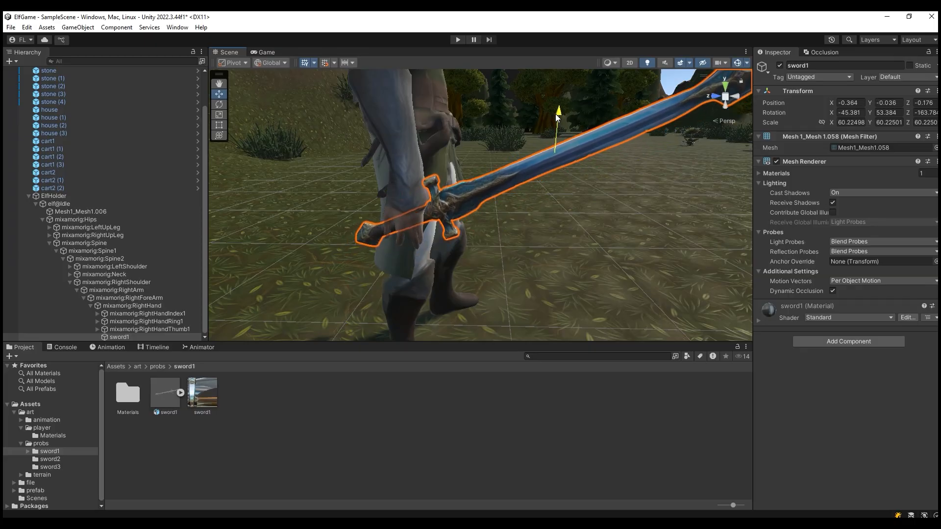
{"action": "left_click_drag", "start_coordinate": [519, 156], "coordinate": [518, 155]}
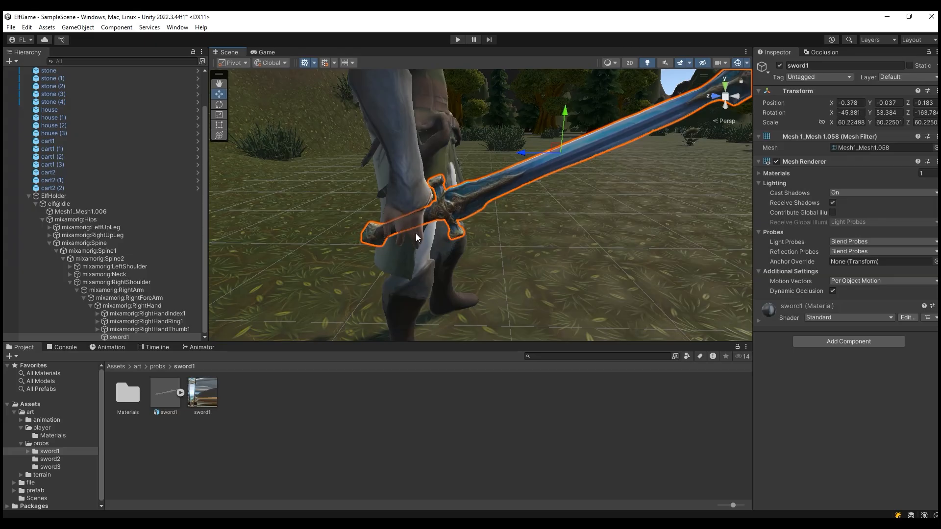
Fine-tune sword1's grip in the elf's palm from several angles, to about X -0.376, Y -0.049, Z -0.185.
{"action": "left_click", "coordinate": [219, 105]}
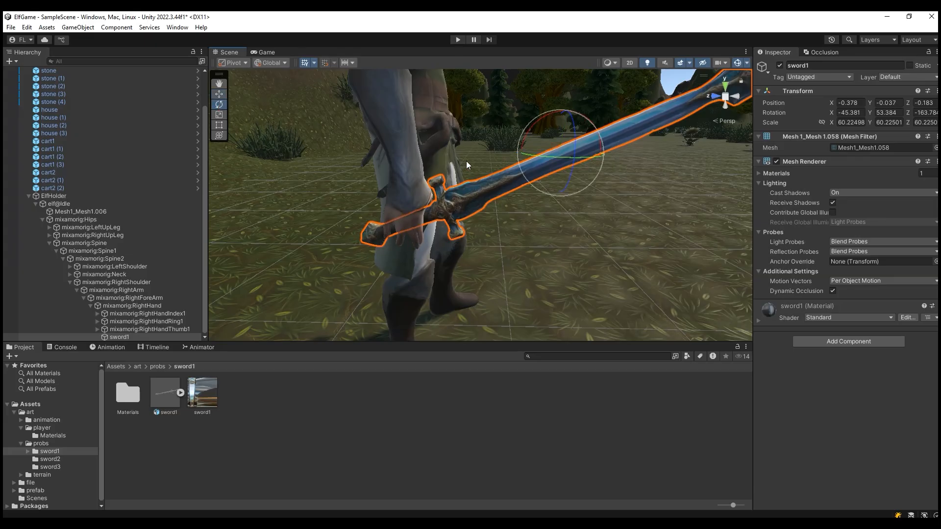
{"action": "scroll", "coordinate": [468, 169], "scroll_direction": "down", "scroll_amount": 5}
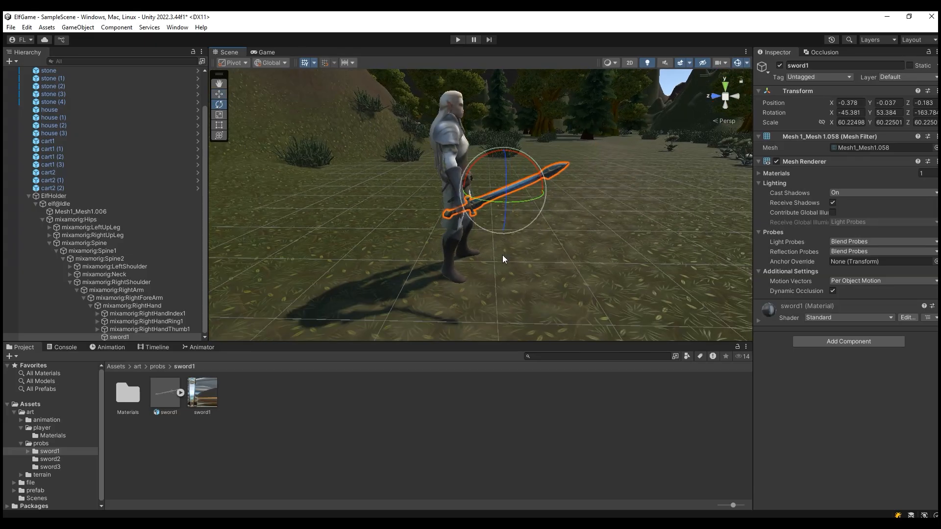
{"action": "right_click_drag", "start_coordinate": [306, 159], "coordinate": [283, 195]}
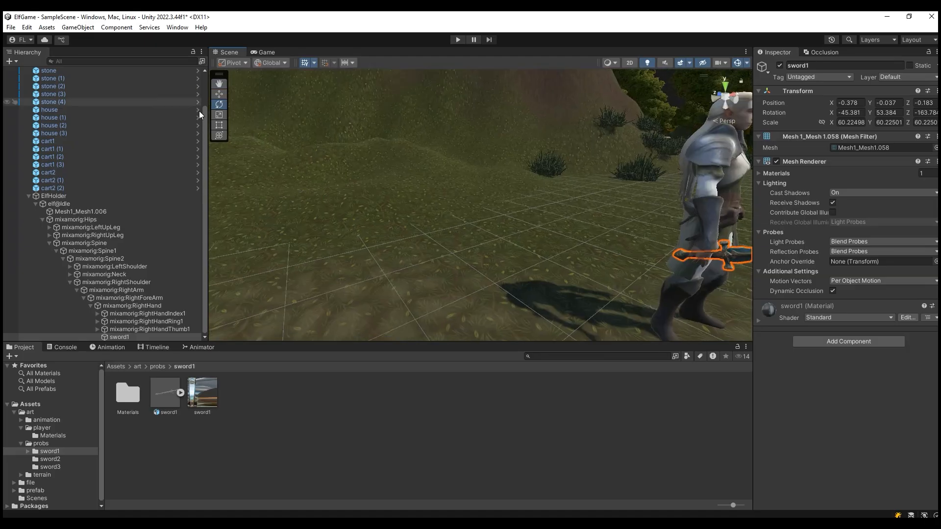
{"action": "left_click", "coordinate": [223, 83]}
{"action": "left_click_drag", "start_coordinate": [443, 184], "coordinate": [294, 172]}
{"action": "scroll", "coordinate": [422, 189], "scroll_direction": "up", "scroll_amount": 2}
{"action": "left_click_drag", "start_coordinate": [422, 189], "coordinate": [493, 217]}
{"action": "scroll", "coordinate": [493, 217], "scroll_direction": "up", "scroll_amount": 3}
{"action": "left_click", "coordinate": [219, 93]}
{"action": "left_click_drag", "start_coordinate": [683, 253], "coordinate": [685, 246]}
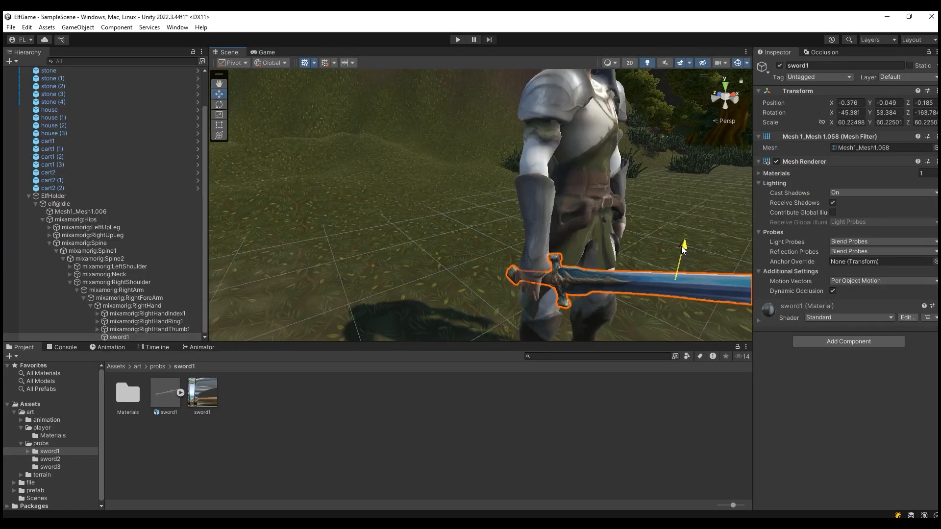
{"action": "right_click_drag", "start_coordinate": [374, 205], "coordinate": [569, 212]}
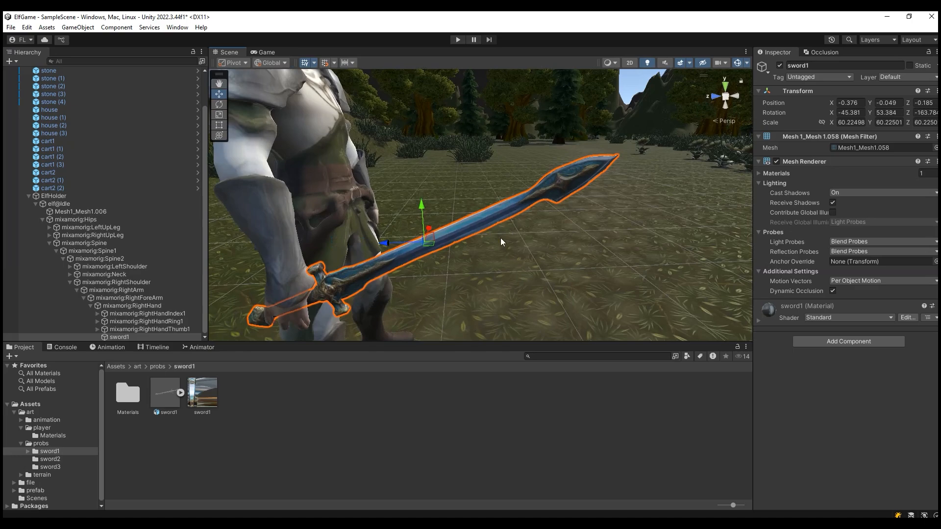
{"action": "left_click_drag", "start_coordinate": [383, 244], "coordinate": [384, 244]}
Preview the Slow Run clip on elf@Idle to check the sword in its hand.
{"action": "scroll", "coordinate": [402, 286], "scroll_direction": "down", "scroll_amount": 5}
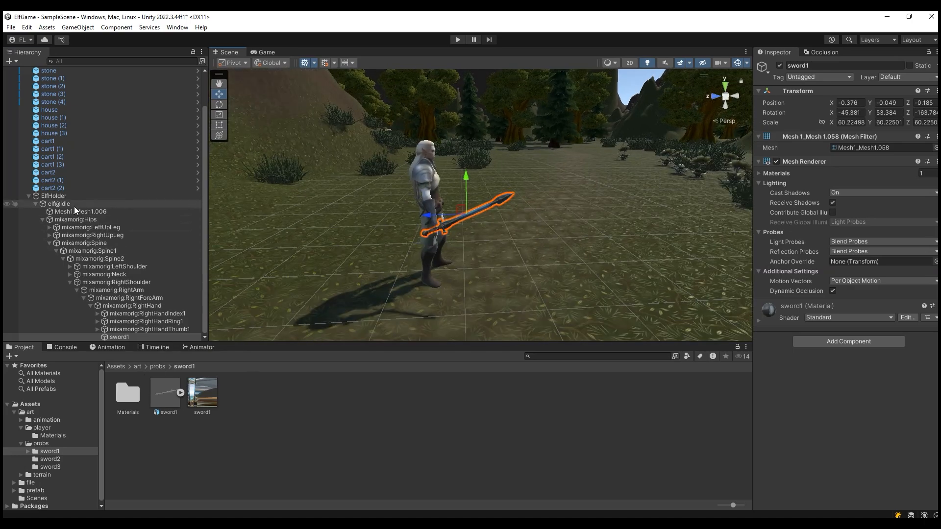
{"action": "left_click", "coordinate": [75, 204]}
{"action": "left_click", "coordinate": [105, 347]}
{"action": "left_click", "coordinate": [75, 356]}
{"action": "left_click", "coordinate": [74, 368]}
{"action": "left_click", "coordinate": [70, 387]}
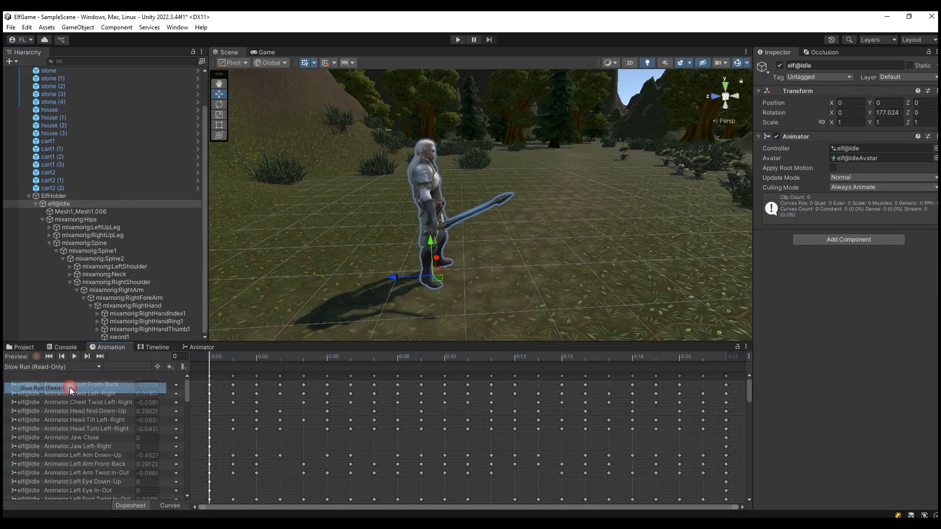
{"action": "left_click", "coordinate": [75, 357]}
Preview the Sword And Shield Casting clip on the elf.
{"action": "left_click", "coordinate": [75, 367]}
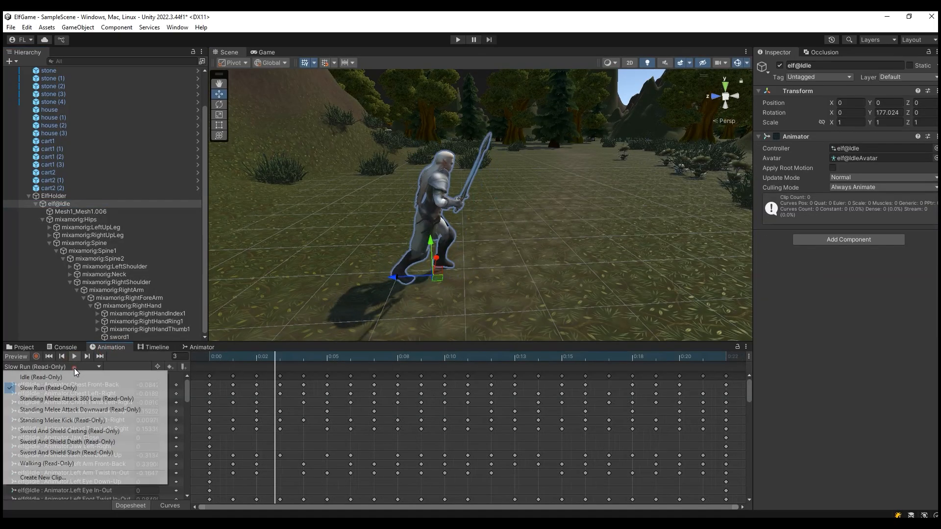
{"action": "left_click", "coordinate": [72, 427]}
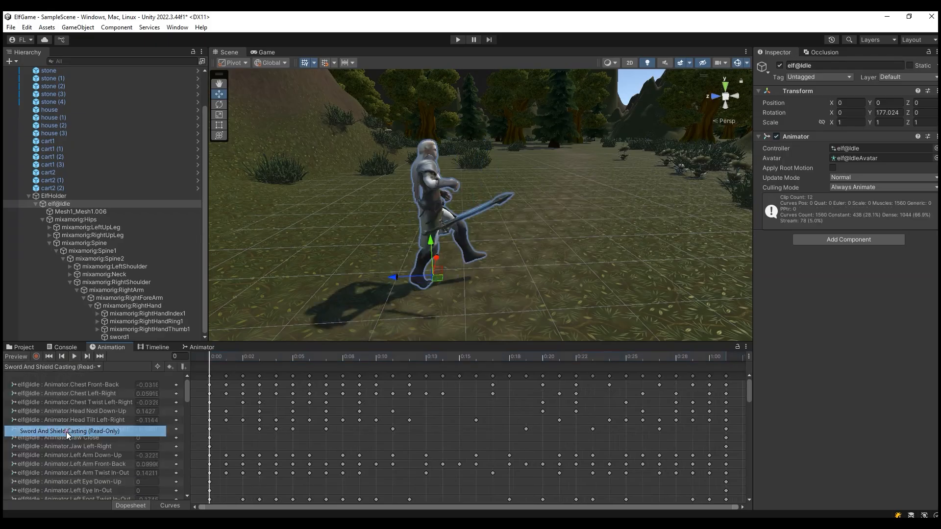
{"action": "left_click", "coordinate": [73, 356]}
Play the elf's Sword And Shield Slash clip, check the sword grip up close, and scrub back through the clip.
{"action": "left_click", "coordinate": [72, 367]}
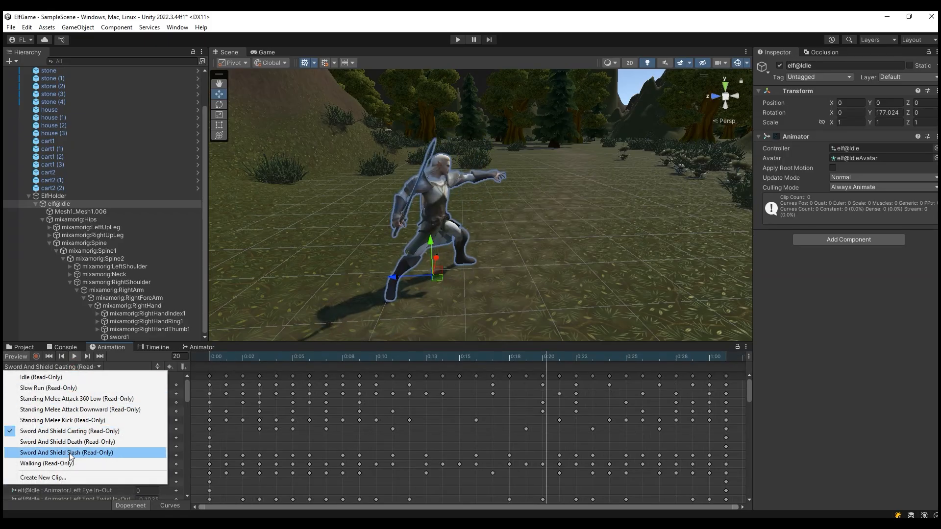
{"action": "left_click", "coordinate": [69, 452]}
{"action": "left_click", "coordinate": [74, 357]}
{"action": "scroll", "coordinate": [467, 295], "scroll_direction": "up", "scroll_amount": 5}
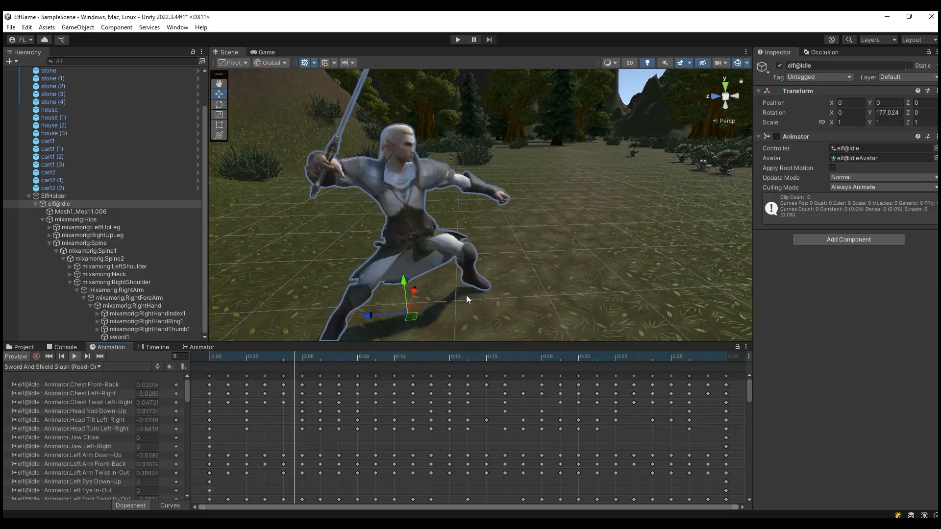
{"action": "scroll", "coordinate": [385, 290], "scroll_direction": "down", "scroll_amount": 3}
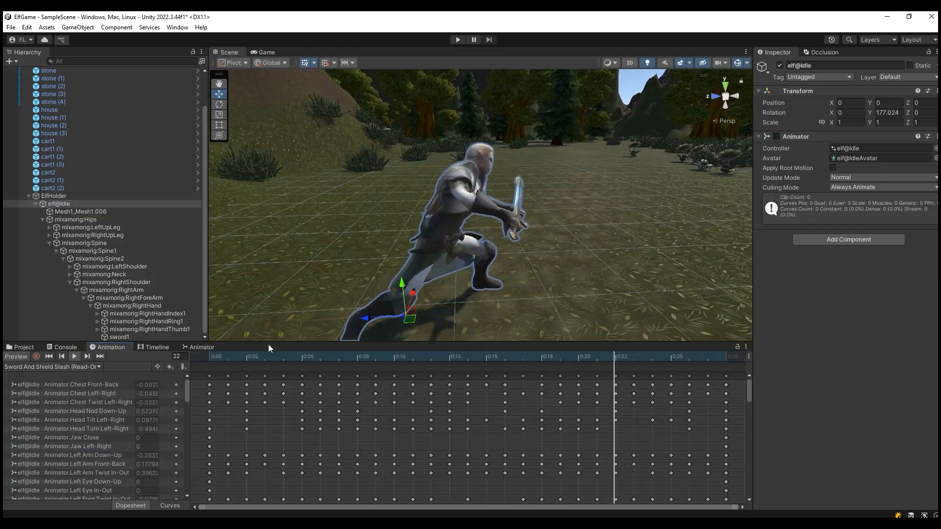
{"action": "left_click", "coordinate": [78, 354]}
{"action": "left_click_drag", "start_coordinate": [617, 357], "coordinate": [407, 378]}
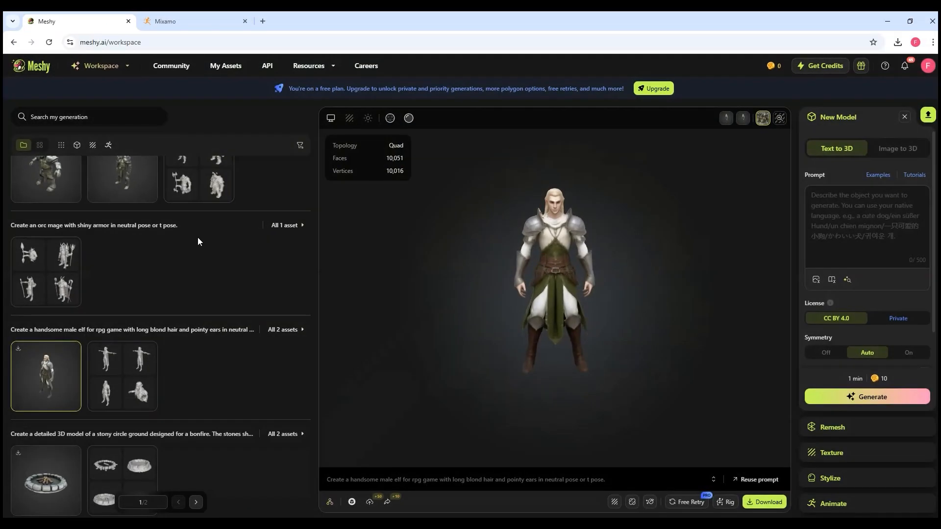
Switch to the Meshy workspace and inspect the heavy-armor orc warrior models from several angles.
{"action": "scroll", "coordinate": [198, 241], "scroll_direction": "up", "scroll_amount": 1}
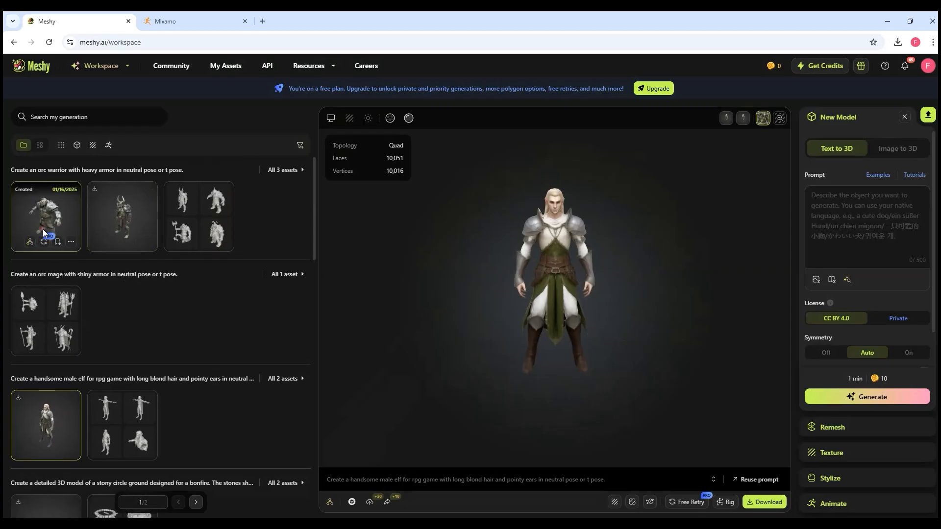
{"action": "left_click", "coordinate": [43, 228]}
{"action": "left_click_drag", "start_coordinate": [583, 301], "coordinate": [558, 302]}
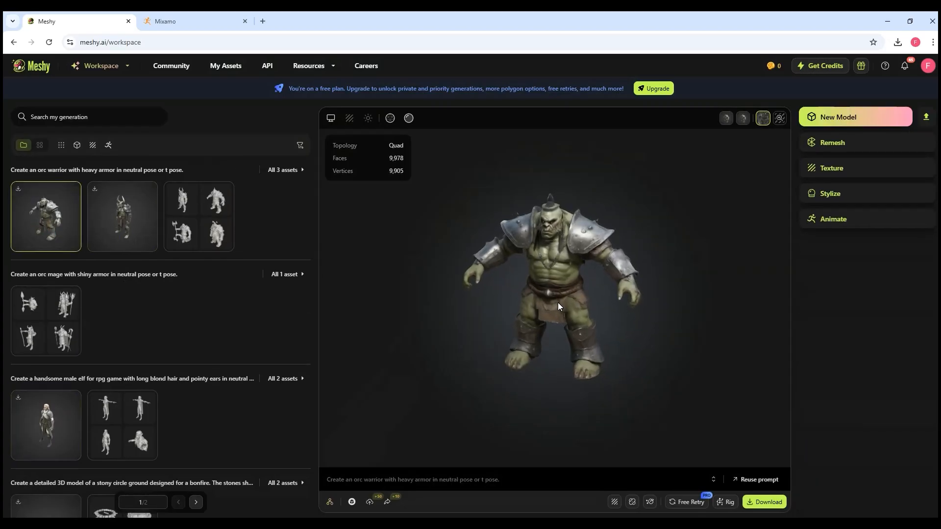
{"action": "left_click", "coordinate": [167, 21]}
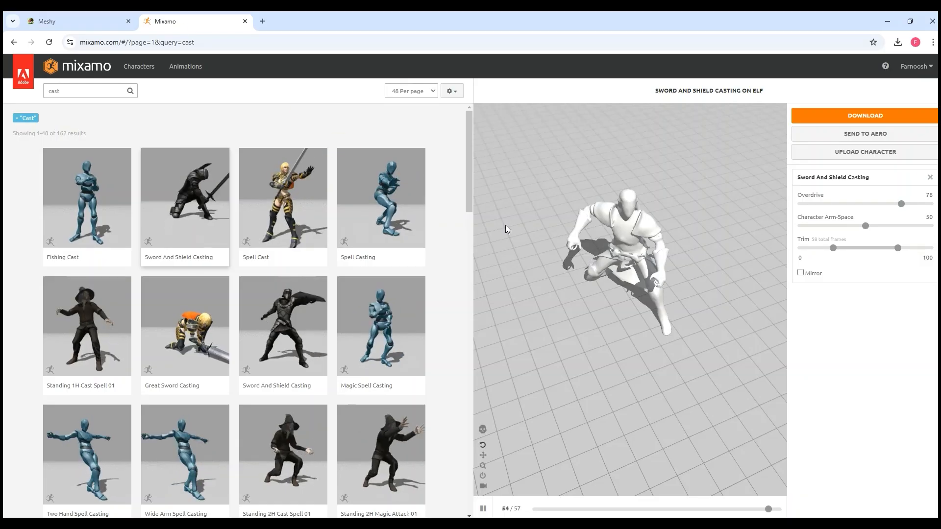
{"action": "left_click", "coordinate": [63, 24]}
{"action": "mouse_move", "coordinate": [590, 273]}
{"action": "left_mouse_down"}
{"action": "mouse_move", "coordinate": [564, 279]}
{"action": "mouse_move", "coordinate": [665, 265]}
{"action": "mouse_move", "coordinate": [588, 261]}
{"action": "left_mouse_up"}
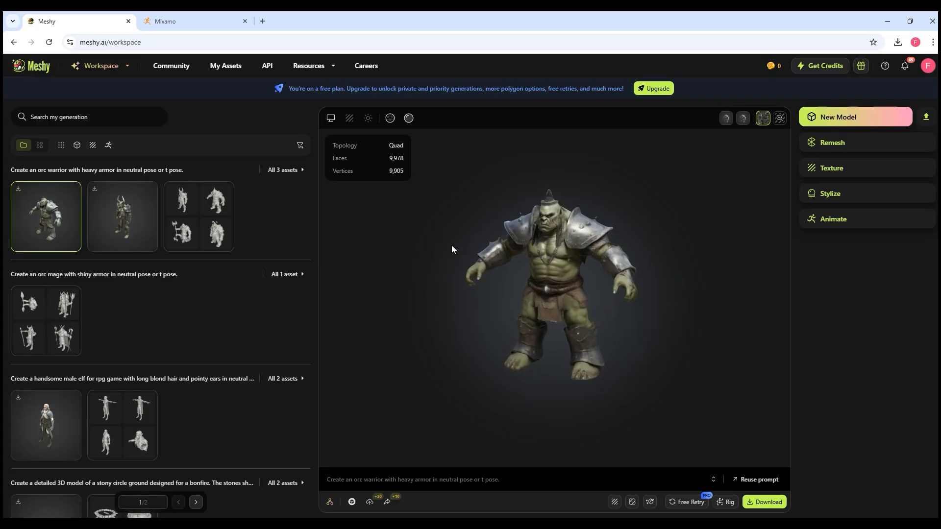
{"action": "left_click_drag", "start_coordinate": [610, 319], "coordinate": [566, 306]}
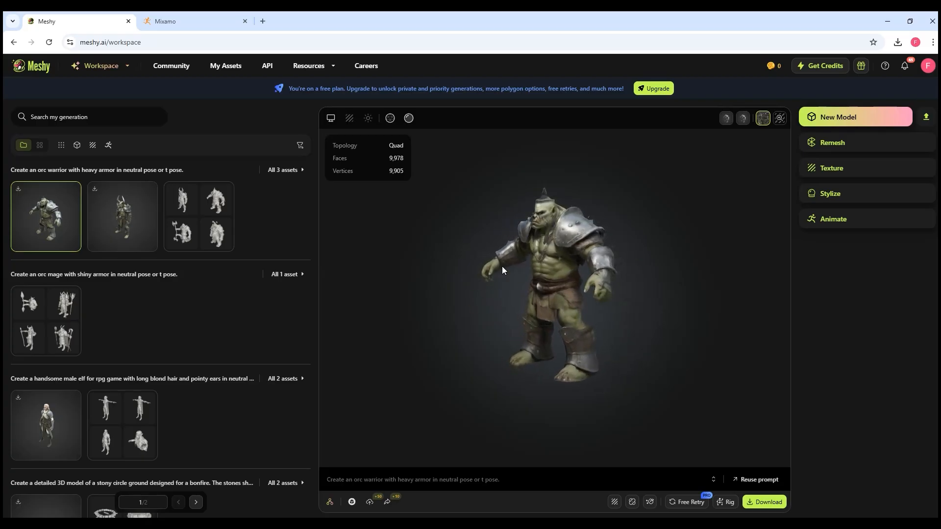
{"action": "left_click", "coordinate": [133, 213]}
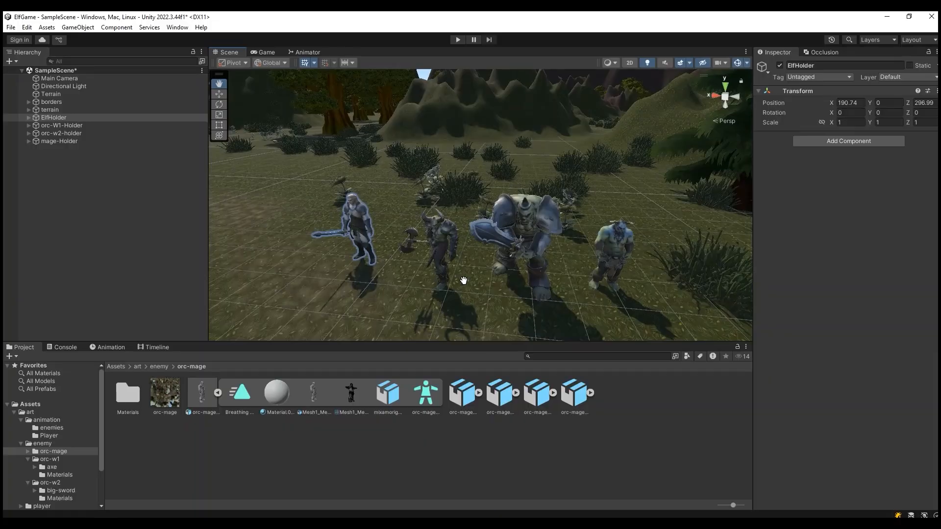
Switch to Unity and preview the Slow Run clip on orc-w1@Idle inside orc-W1-Holder.
{"action": "left_click", "coordinate": [28, 125]}
{"action": "left_click", "coordinate": [67, 133]}
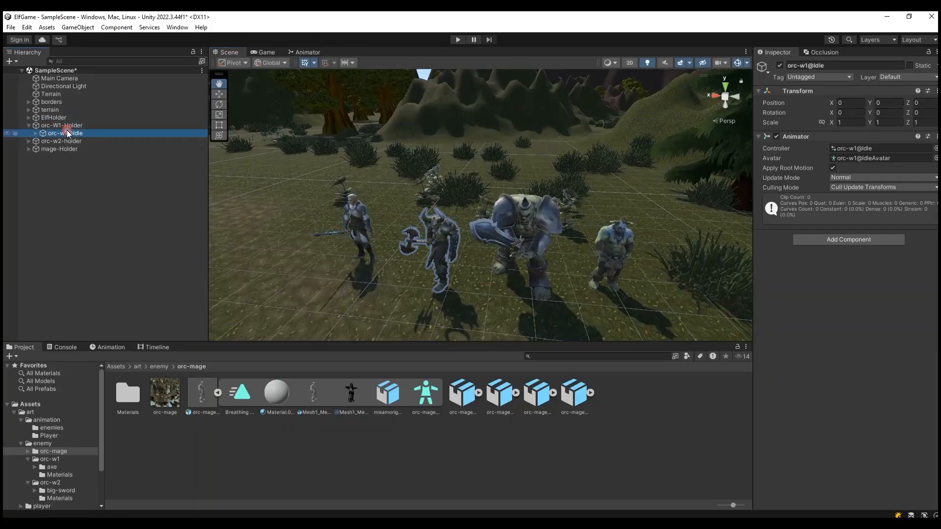
{"action": "left_click", "coordinate": [110, 347]}
{"action": "left_click", "coordinate": [77, 369]}
{"action": "left_click", "coordinate": [76, 386]}
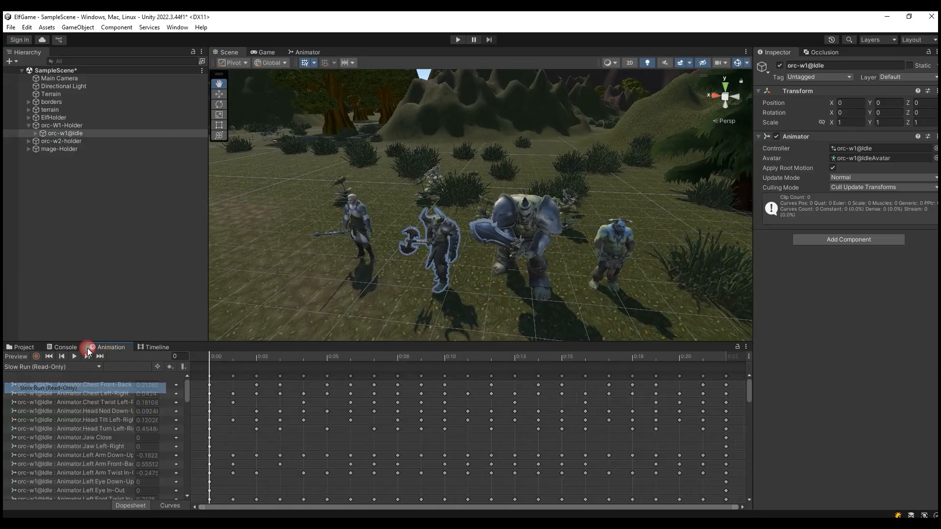
{"action": "left_click", "coordinate": [74, 356]}
Preview the Standing React Large From Left clip on the axe-wielding orc.
{"action": "left_click", "coordinate": [68, 366]}
{"action": "left_click", "coordinate": [69, 409]}
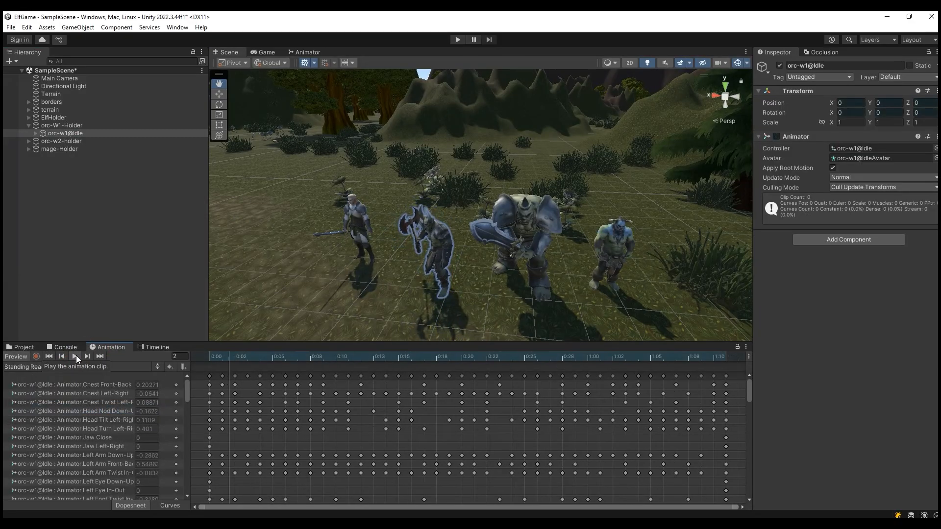
{"action": "left_click", "coordinate": [74, 356]}
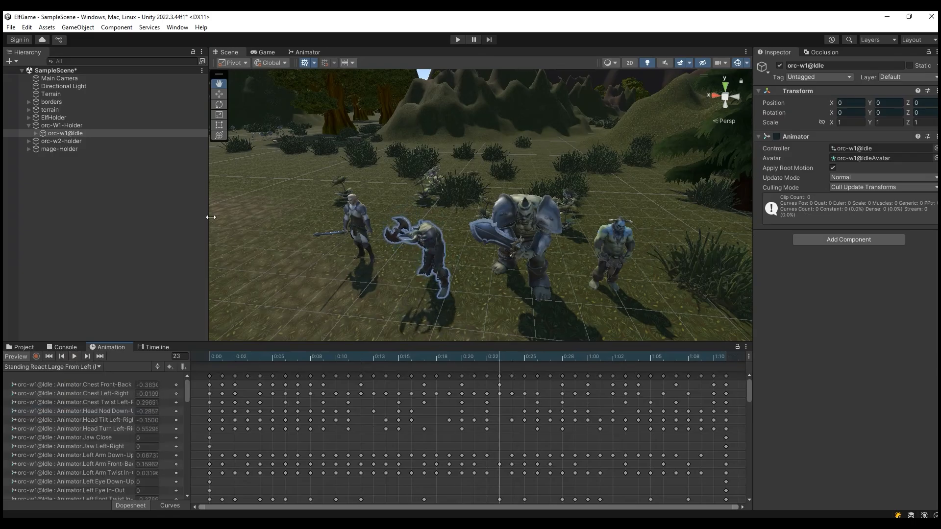
Preview the Great Sword Impact clip on orc-w2@Great Sword Idle inside orc-w2-holder.
{"action": "left_click", "coordinate": [28, 141]}
{"action": "left_click", "coordinate": [68, 151]}
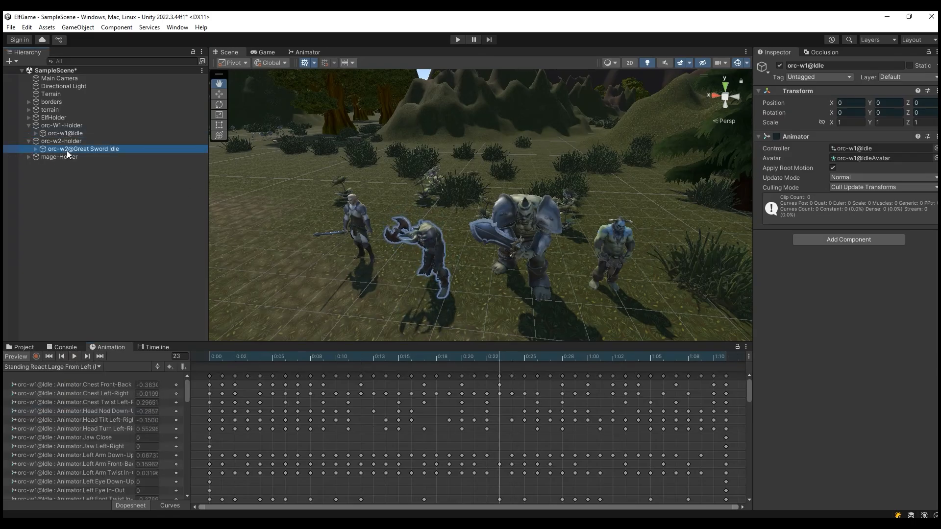
{"action": "left_click", "coordinate": [86, 367]}
{"action": "left_click", "coordinate": [86, 387]}
{"action": "left_click", "coordinate": [73, 356]}
Play the Great Sword Slash clip on the big-sword orc and stop the playback.
{"action": "left_click", "coordinate": [76, 366]}
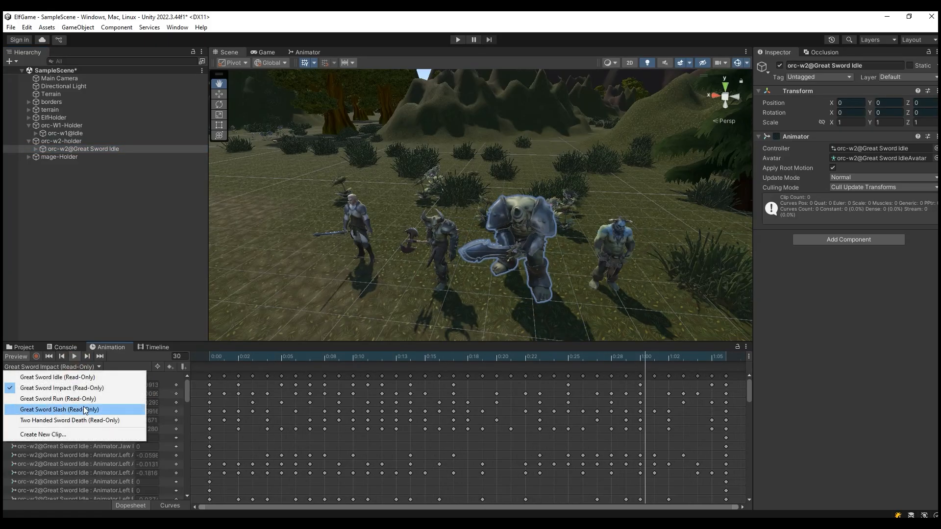
{"action": "left_click", "coordinate": [85, 410]}
{"action": "left_click", "coordinate": [72, 357]}
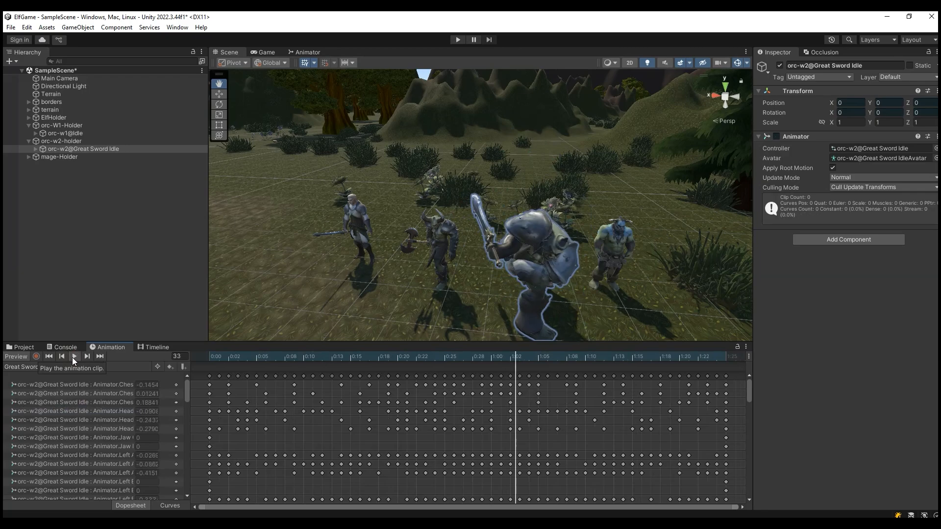
{"action": "left_click", "coordinate": [86, 369]}
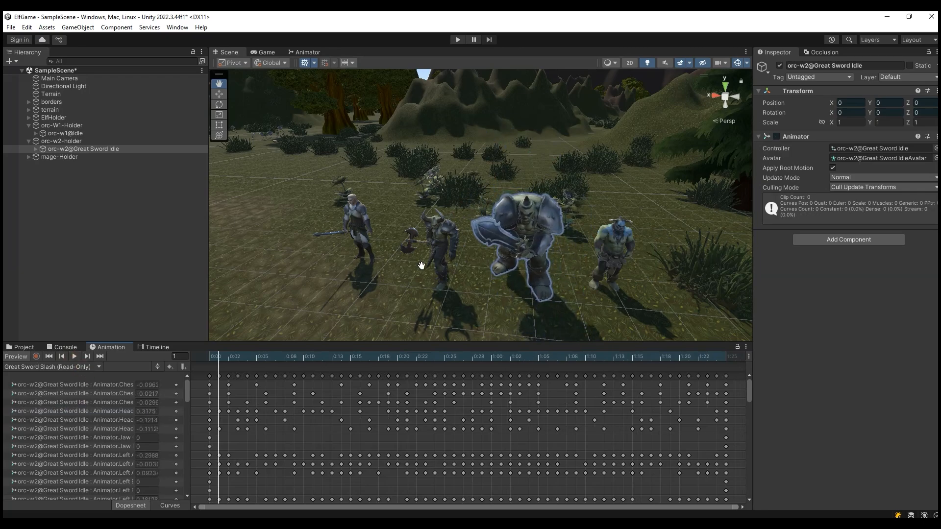
Preview the Standing 2H Magic Attack 01 clip on orc-mage@Breathing Idle inside mage-Holder and stop the playback.
{"action": "scroll", "coordinate": [416, 251], "scroll_direction": "up", "scroll_amount": 4}
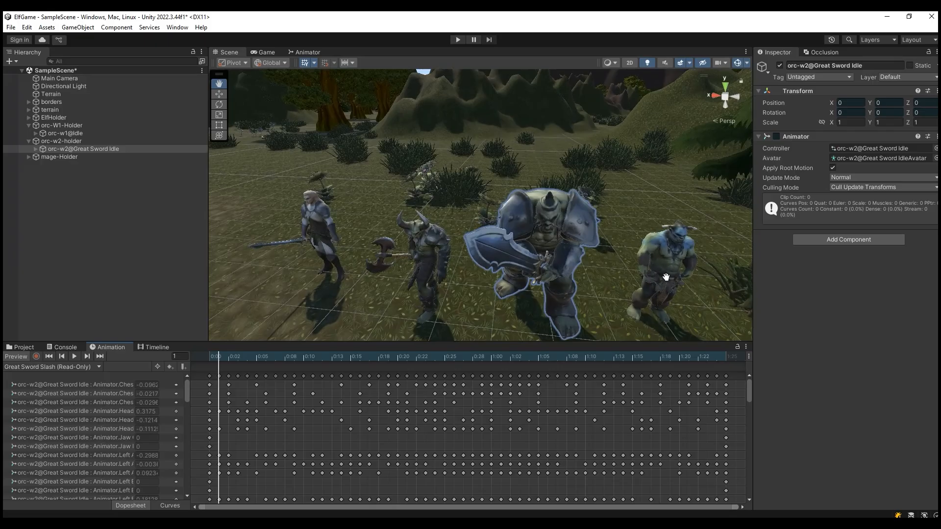
{"action": "left_click_drag", "start_coordinate": [675, 281], "coordinate": [561, 246]}
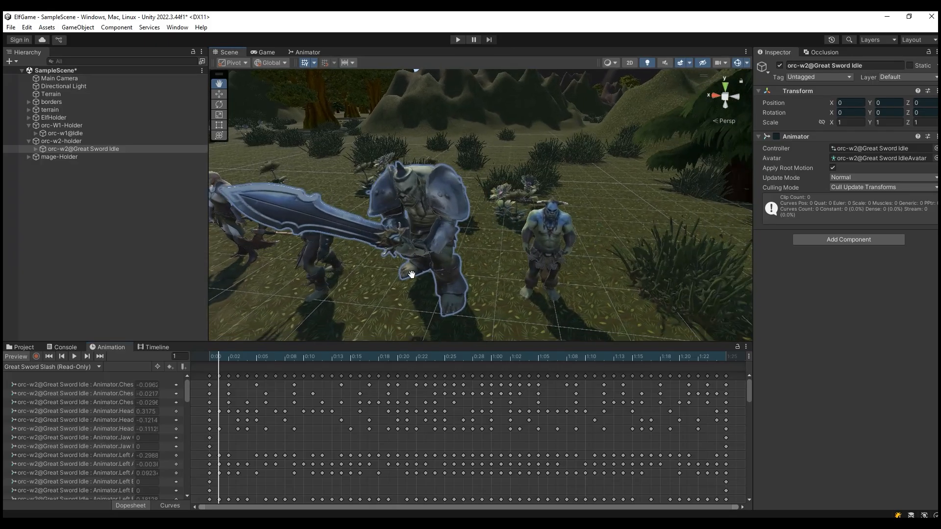
{"action": "left_click", "coordinate": [29, 157]}
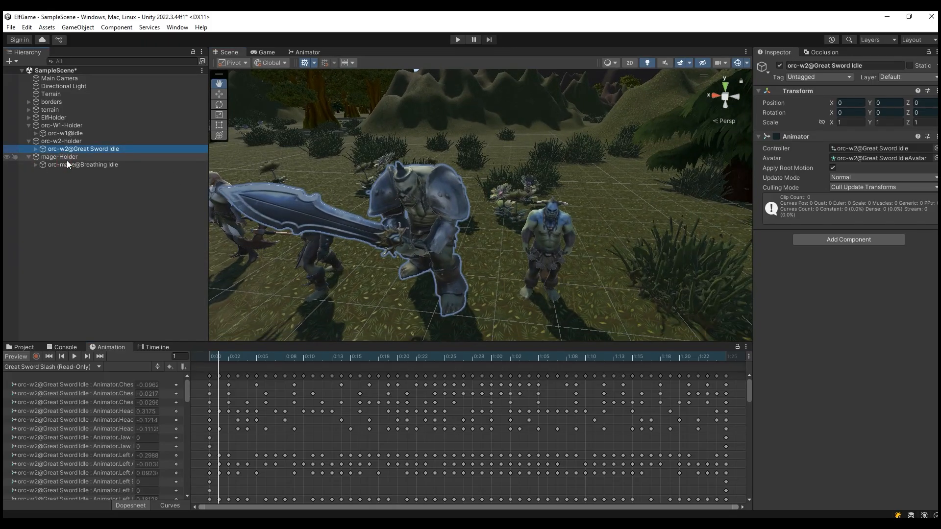
{"action": "left_click", "coordinate": [70, 163]}
{"action": "left_click", "coordinate": [77, 367]}
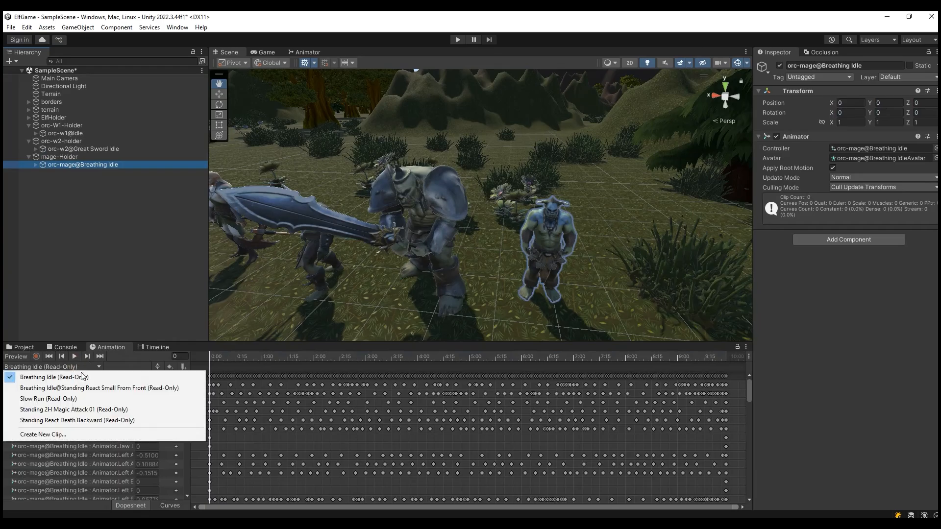
{"action": "left_click", "coordinate": [107, 410]}
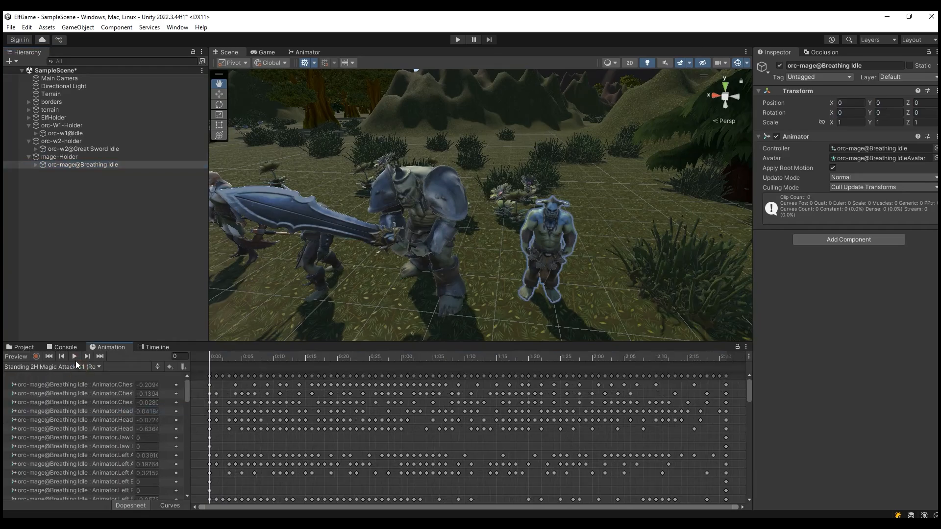
{"action": "left_click", "coordinate": [74, 356]}
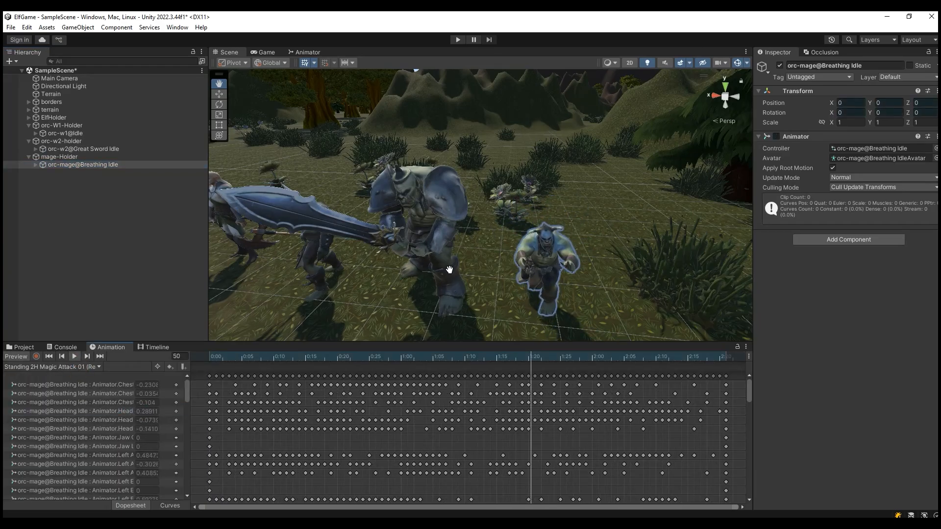
{"action": "scroll", "coordinate": [450, 269], "scroll_direction": "down", "scroll_amount": 5}
{"action": "left_click_drag", "start_coordinate": [392, 277], "coordinate": [436, 263]}
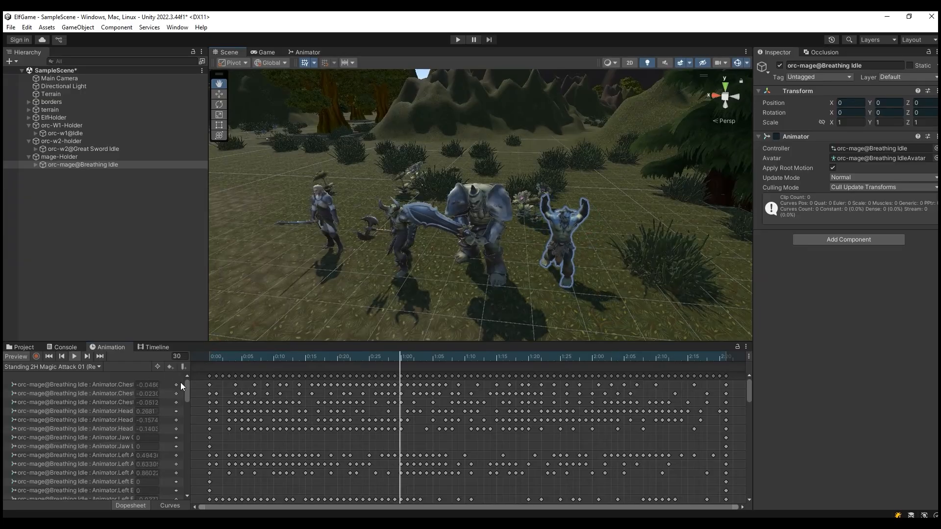
{"action": "left_click", "coordinate": [74, 357]}
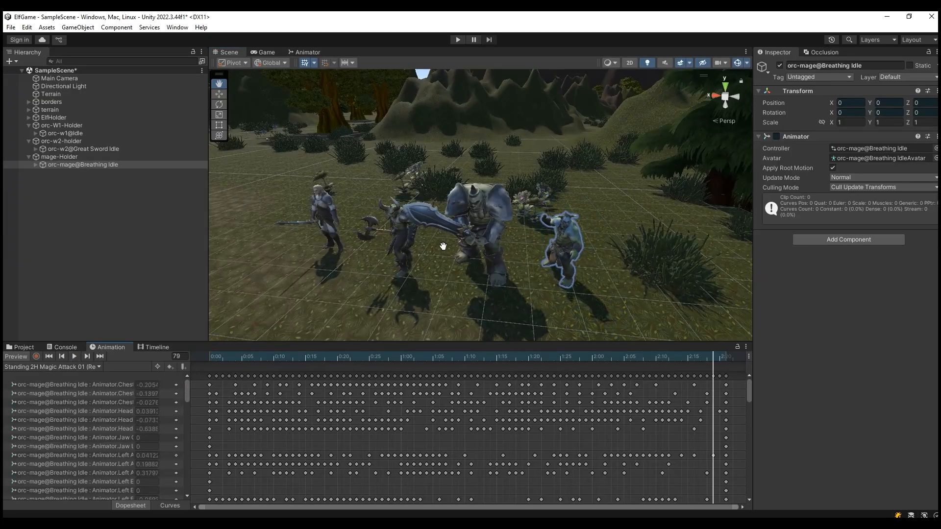
{"action": "scroll", "coordinate": [443, 245], "scroll_direction": "up", "scroll_amount": 4}
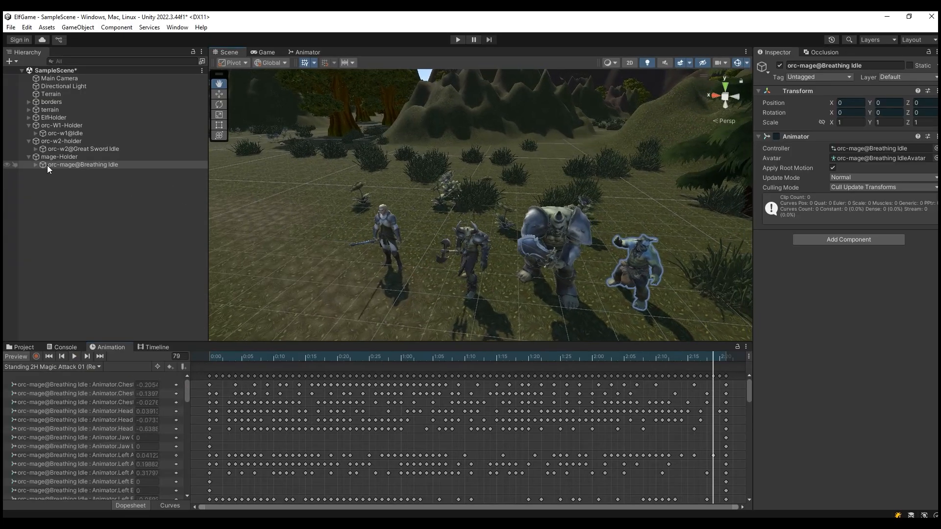
Collapse orc-W1-Holder, orc-w2-holder and mage-Holder in the scene hierarchy.
{"action": "left_click", "coordinate": [28, 139]}
{"action": "left_click", "coordinate": [28, 125]}
{"action": "left_click", "coordinate": [28, 133]}
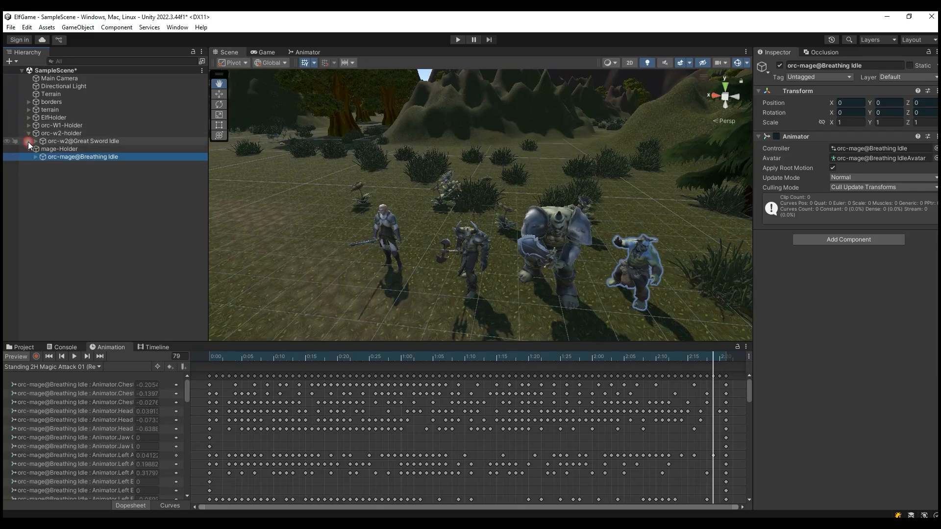
{"action": "left_click", "coordinate": [28, 134]}
{"action": "left_click", "coordinate": [28, 141]}
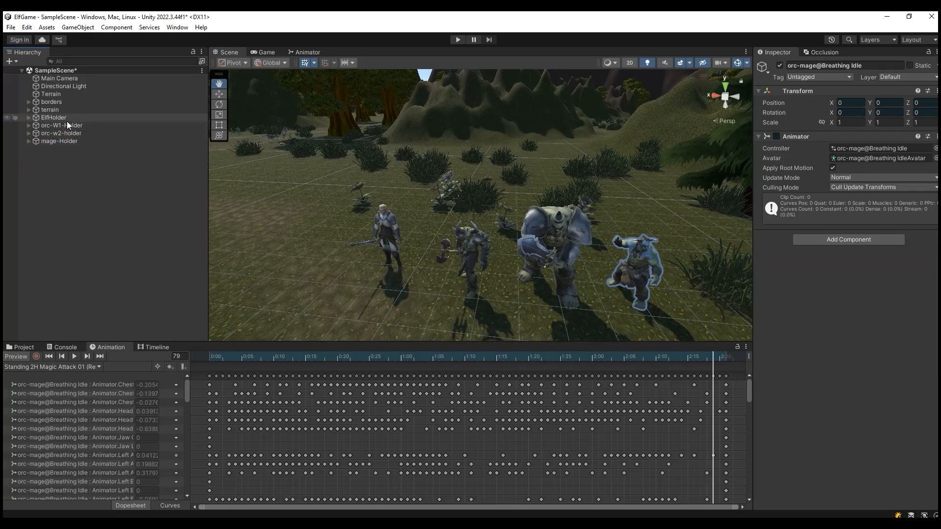
Deactivate orc-W1-Holder, orc-w2-holder and mage-Holder together, and frame the elf in the scene.
{"action": "left_click", "coordinate": [62, 126]}
{"action": "left_click", "coordinate": [59, 142], "text": "shift"}
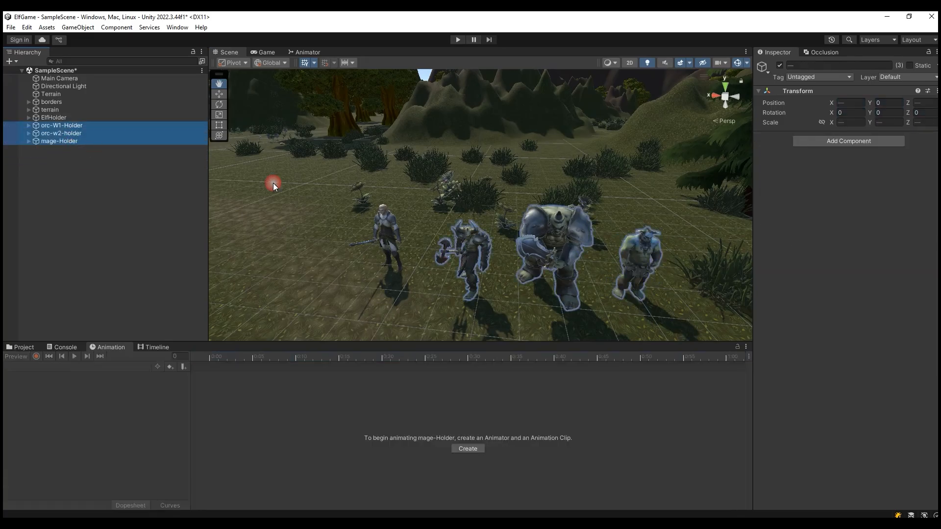
{"action": "left_click", "coordinate": [780, 65]}
{"action": "left_click_drag", "start_coordinate": [428, 241], "coordinate": [567, 268]}
{"action": "scroll", "coordinate": [578, 278], "scroll_direction": "up", "scroll_amount": 2}
{"action": "left_click_drag", "start_coordinate": [629, 290], "coordinate": [577, 260]}
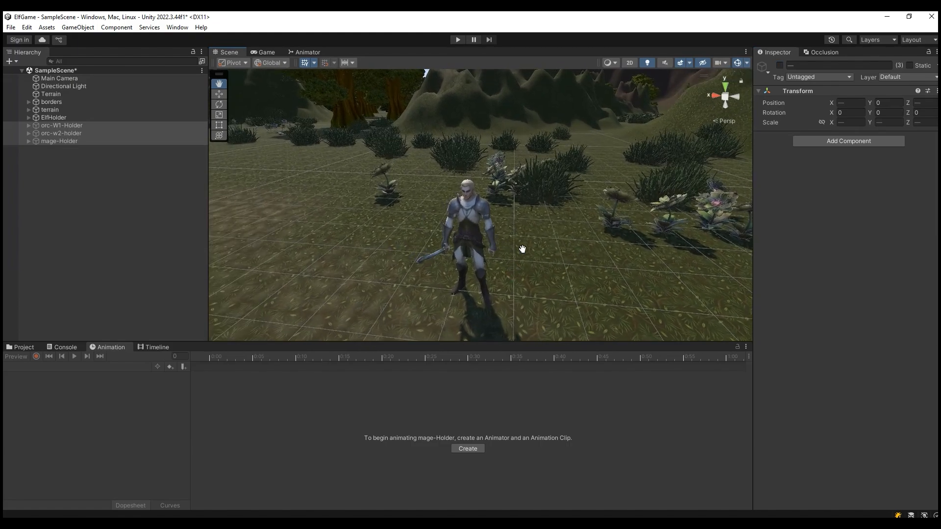
Select ElfHolder in the scene hierarchy.
{"action": "left_click", "coordinate": [81, 118]}
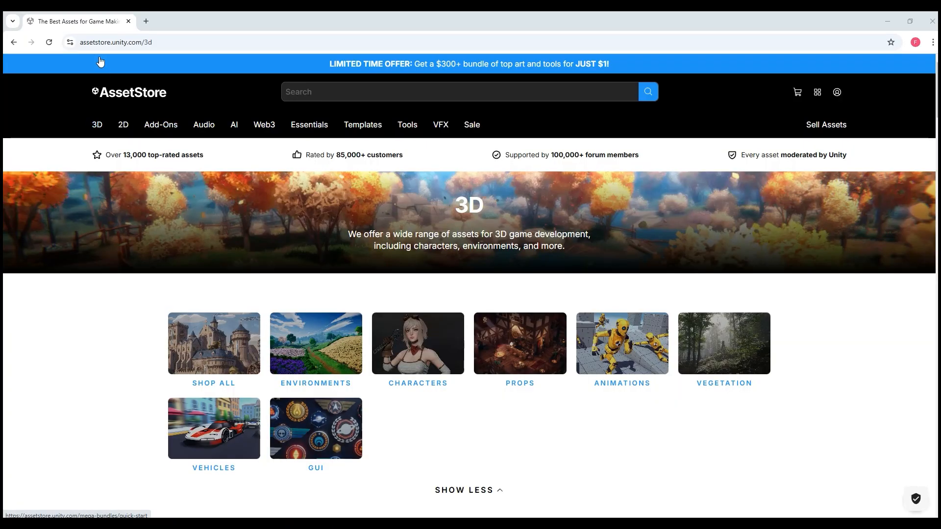
Switch to the Unity Asset Store in the browser and browse the 3D Characters category.
{"action": "mouse_move", "coordinate": [100, 127]}
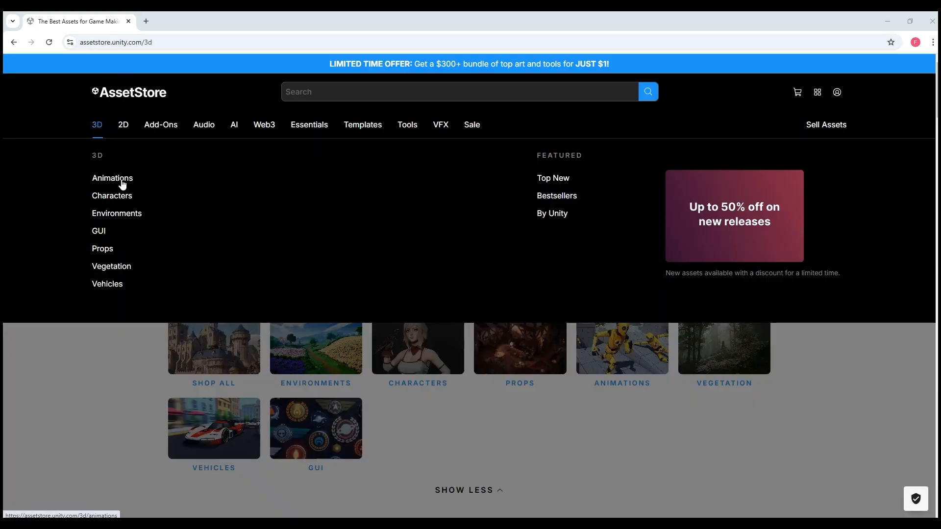
{"action": "left_click", "coordinate": [117, 196]}
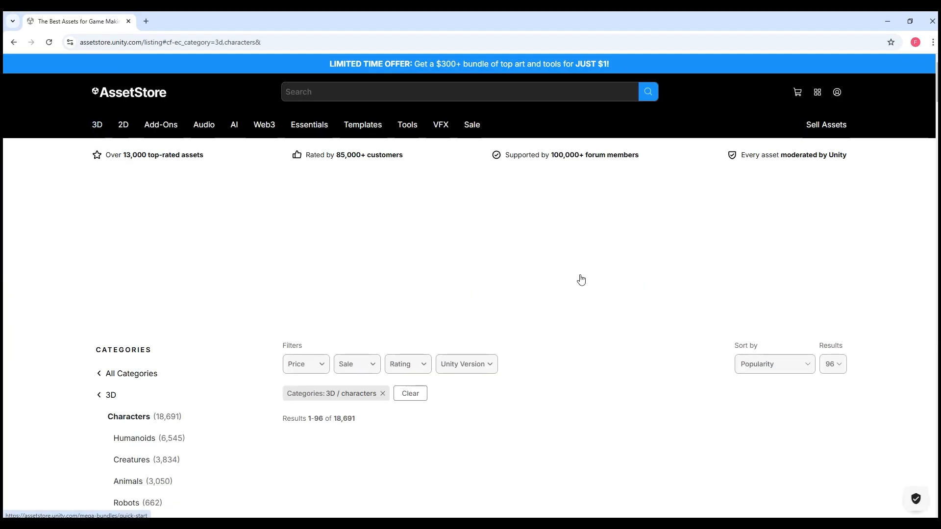
{"action": "scroll", "coordinate": [539, 299], "scroll_direction": "down", "scroll_amount": 5}
{"action": "scroll", "coordinate": [531, 305], "scroll_direction": "down", "scroll_amount": 2}
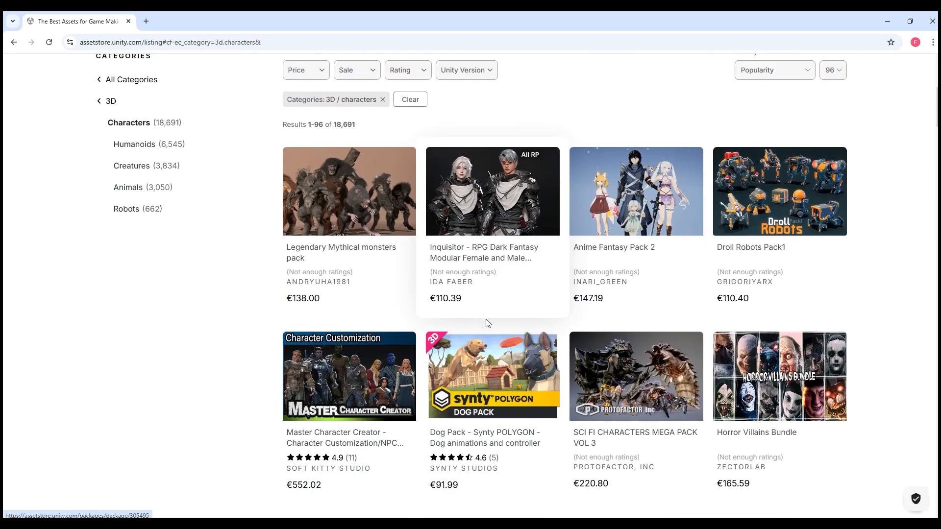
{"action": "scroll", "coordinate": [677, 348], "scroll_direction": "down", "scroll_amount": 3}
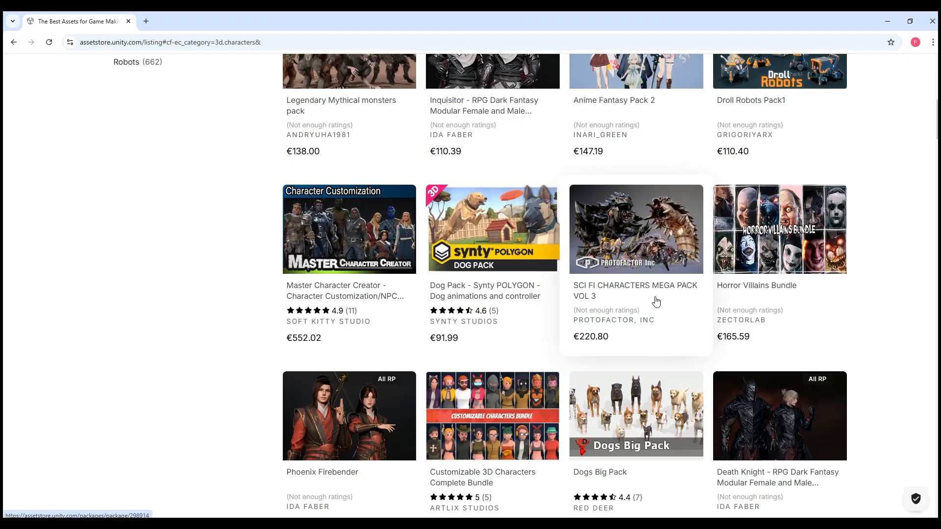
{"action": "scroll", "coordinate": [632, 274], "scroll_direction": "down", "scroll_amount": 1}
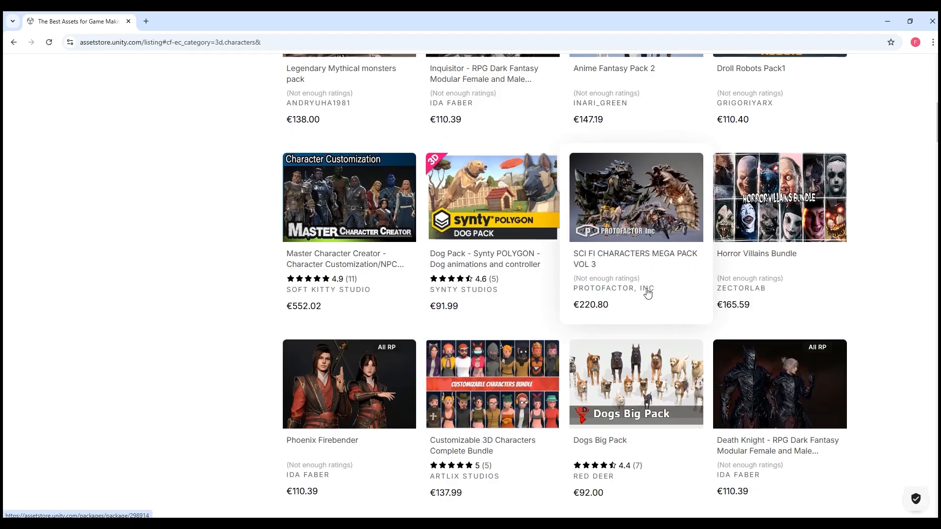
{"action": "scroll", "coordinate": [334, 259], "scroll_direction": "up", "scroll_amount": 4}
{"action": "scroll", "coordinate": [338, 267], "scroll_direction": "up", "scroll_amount": 3}
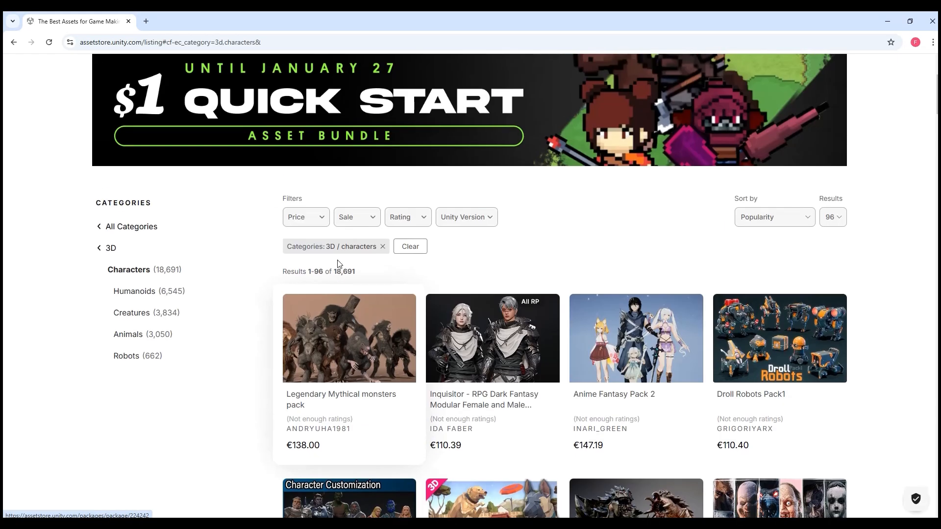
Filter the 3D characters by price to Free, browse them and open the Creep Horror Creature asset page.
{"action": "left_click", "coordinate": [295, 217]}
{"action": "left_click", "coordinate": [358, 257]}
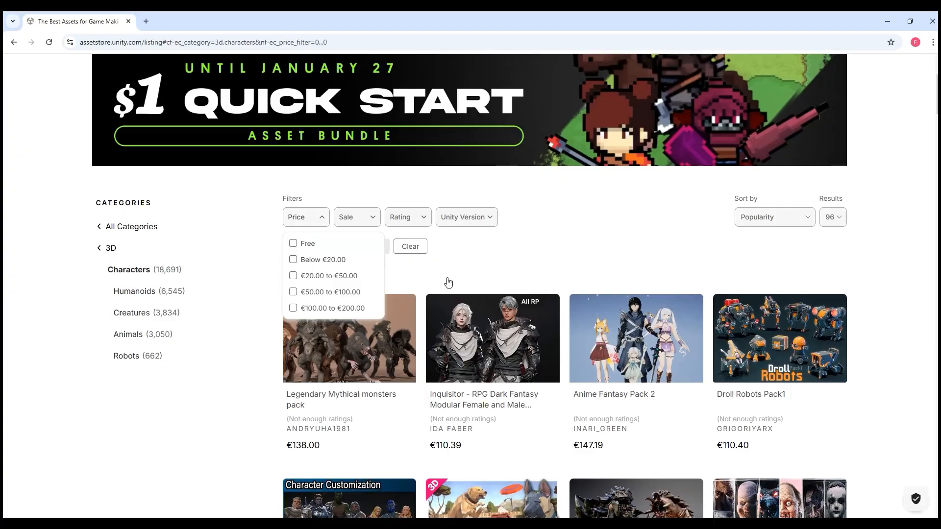
{"action": "scroll", "coordinate": [584, 236], "scroll_direction": "down", "scroll_amount": 8}
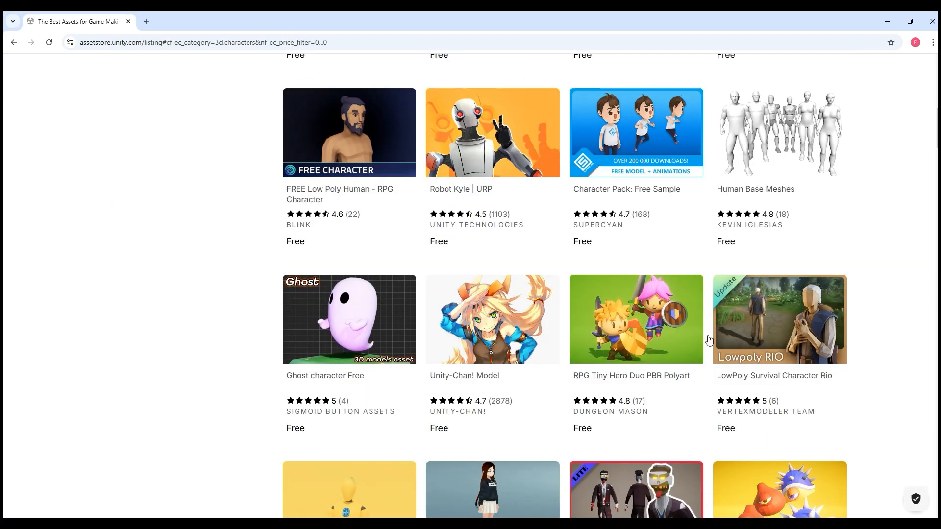
{"action": "scroll", "coordinate": [692, 343], "scroll_direction": "down", "scroll_amount": 8}
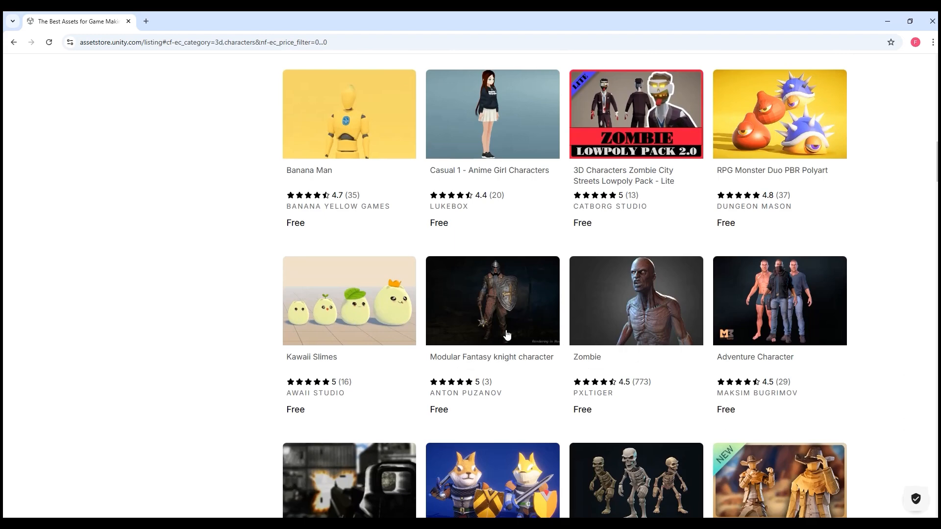
{"action": "scroll", "coordinate": [476, 326], "scroll_direction": "down", "scroll_amount": 2}
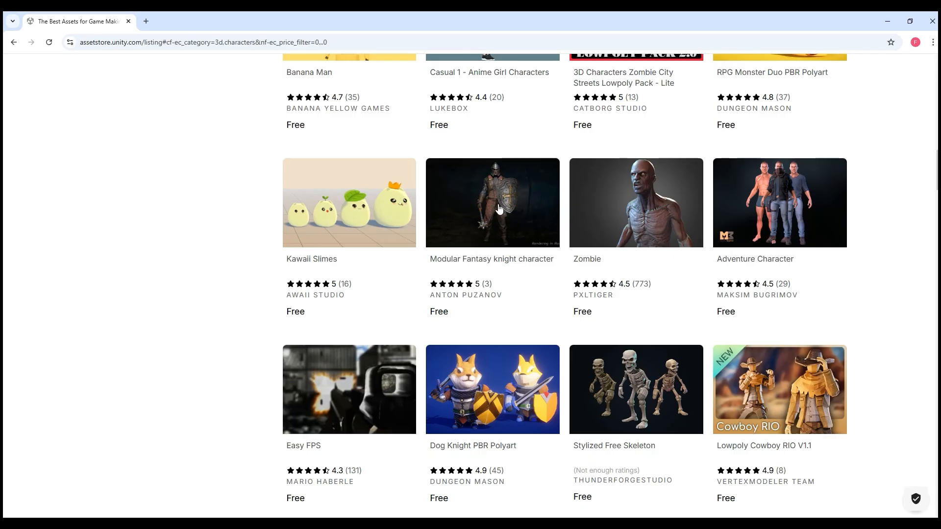
{"action": "scroll", "coordinate": [510, 224], "scroll_direction": "down", "scroll_amount": 9}
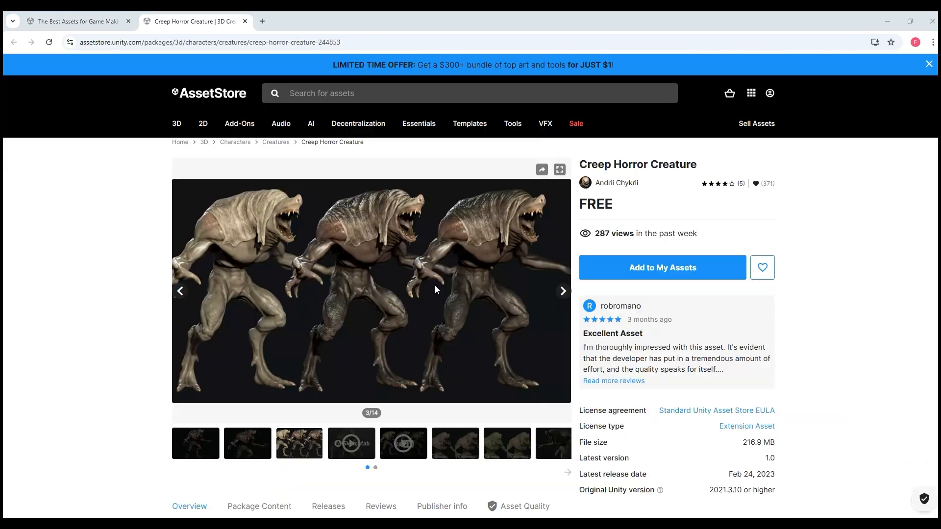
View the Creep Horror Creature's gallery image comparing full quality with decimated LOD, and check its render pipeline compatibility.
{"action": "scroll", "coordinate": [430, 294], "scroll_direction": "down", "scroll_amount": 2}
{"action": "left_click", "coordinate": [466, 351]}
{"action": "left_click", "coordinate": [504, 352]}
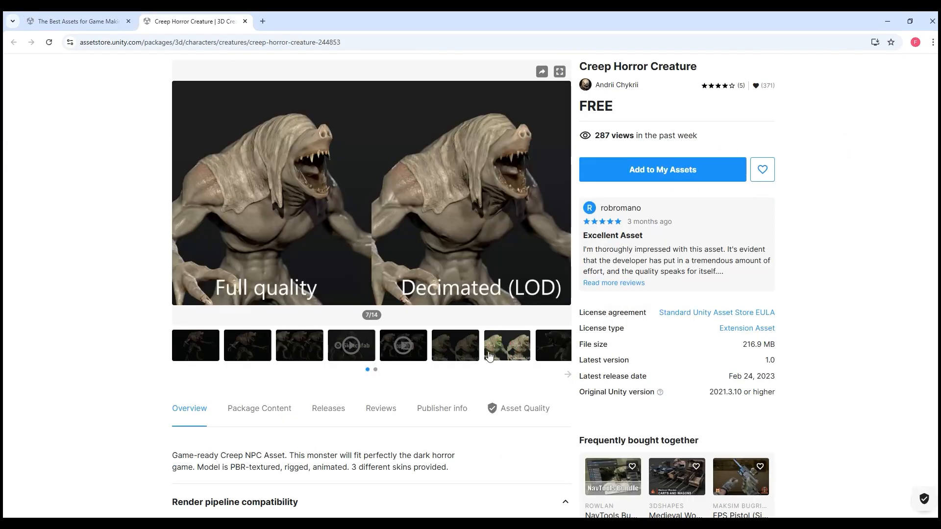
{"action": "scroll", "coordinate": [433, 389], "scroll_direction": "down", "scroll_amount": 7}
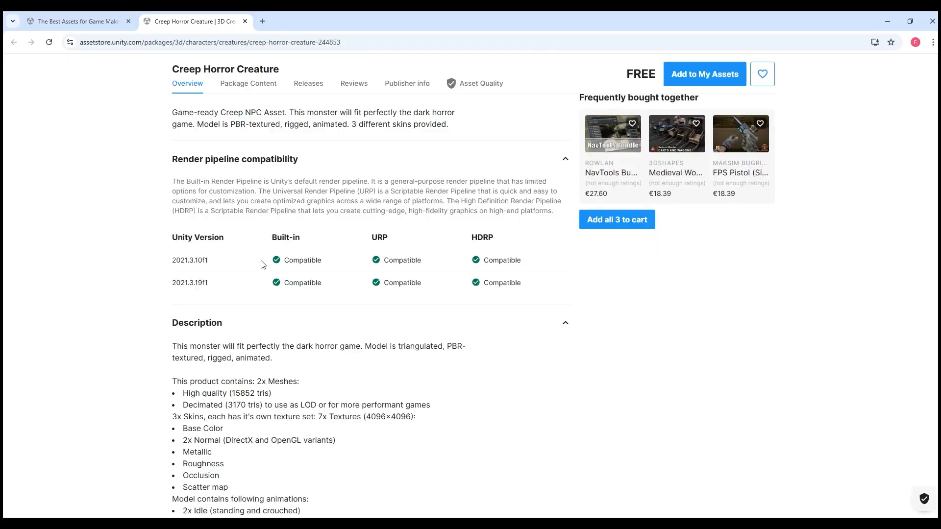
Read the Creep Horror Creature's description, examining its included texture maps and animations.
{"action": "scroll", "coordinate": [517, 306], "scroll_direction": "down", "scroll_amount": 4}
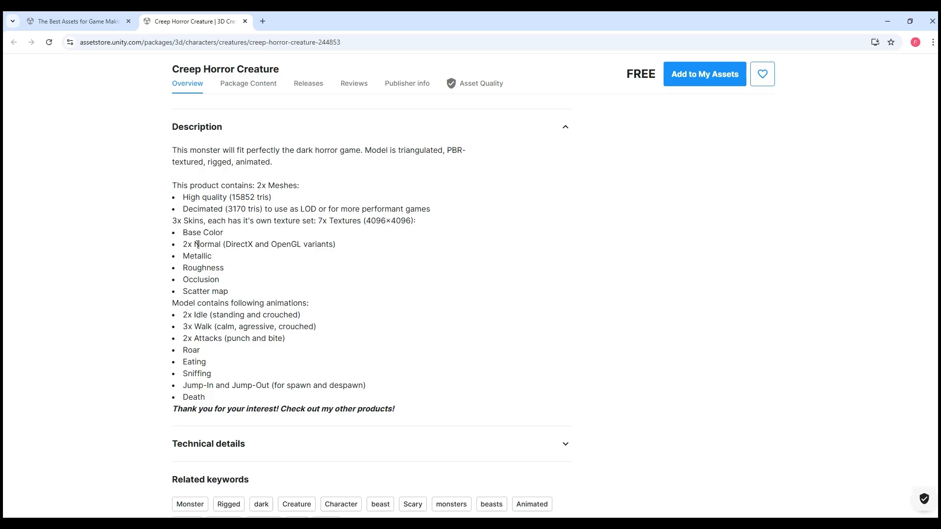
{"action": "left_click_drag", "start_coordinate": [188, 235], "coordinate": [216, 280]}
{"action": "left_click", "coordinate": [239, 271]}
{"action": "scroll", "coordinate": [221, 281], "scroll_direction": "down", "scroll_amount": 1}
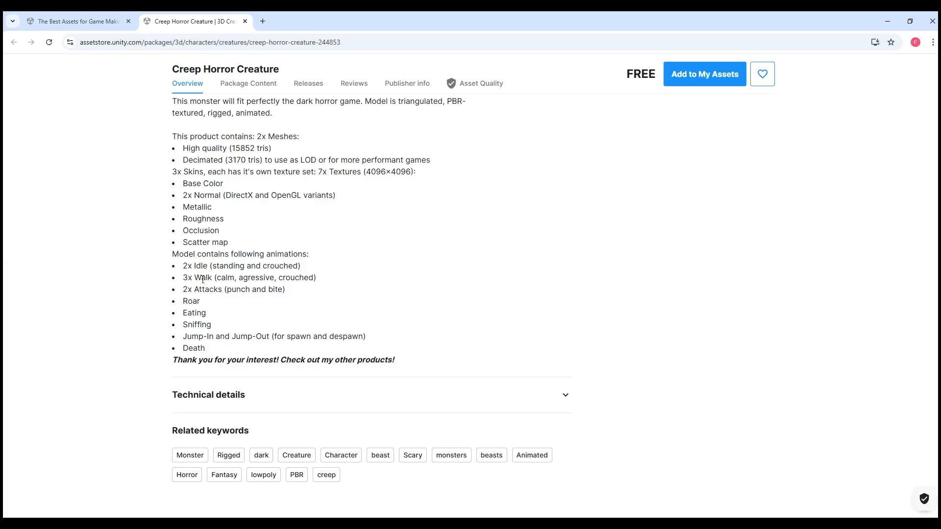
{"action": "triple_click", "coordinate": [205, 279]}
{"action": "left_click", "coordinate": [218, 306]}
{"action": "scroll", "coordinate": [369, 363], "scroll_direction": "up", "scroll_amount": 15}
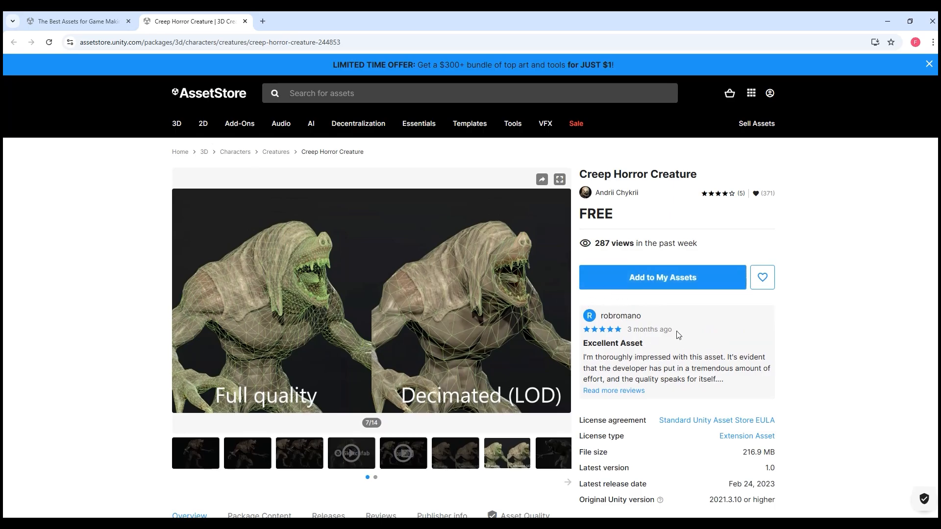
{"action": "scroll", "coordinate": [301, 347], "scroll_direction": "down", "scroll_amount": 14}
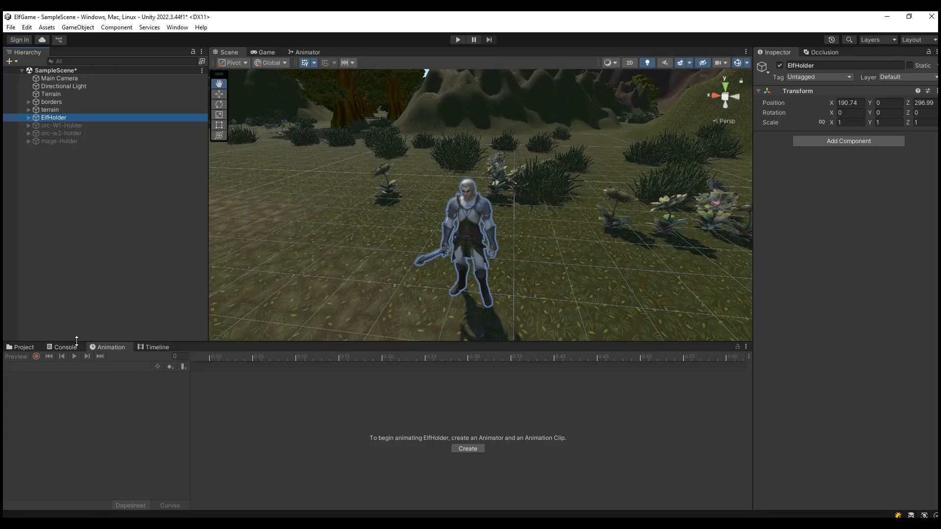
Switch back to Unity, show the project assets and collapse the expanded model in the orc-mage folder.
{"action": "left_click", "coordinate": [24, 348]}
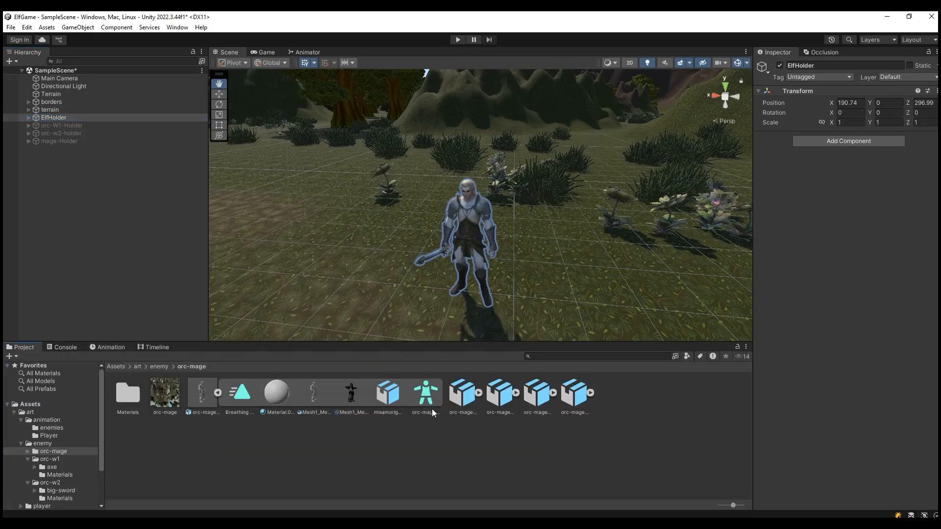
{"action": "left_click", "coordinate": [219, 393]}
{"action": "left_click", "coordinate": [219, 393]}
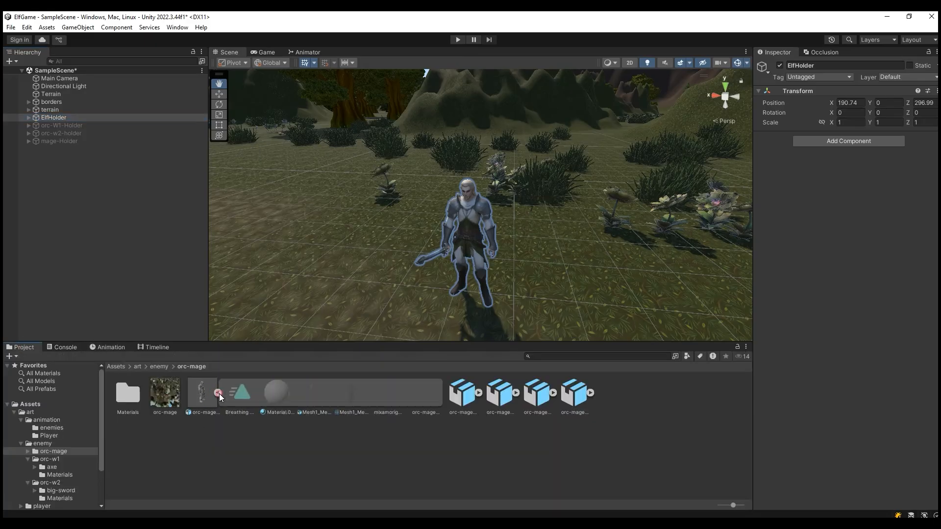